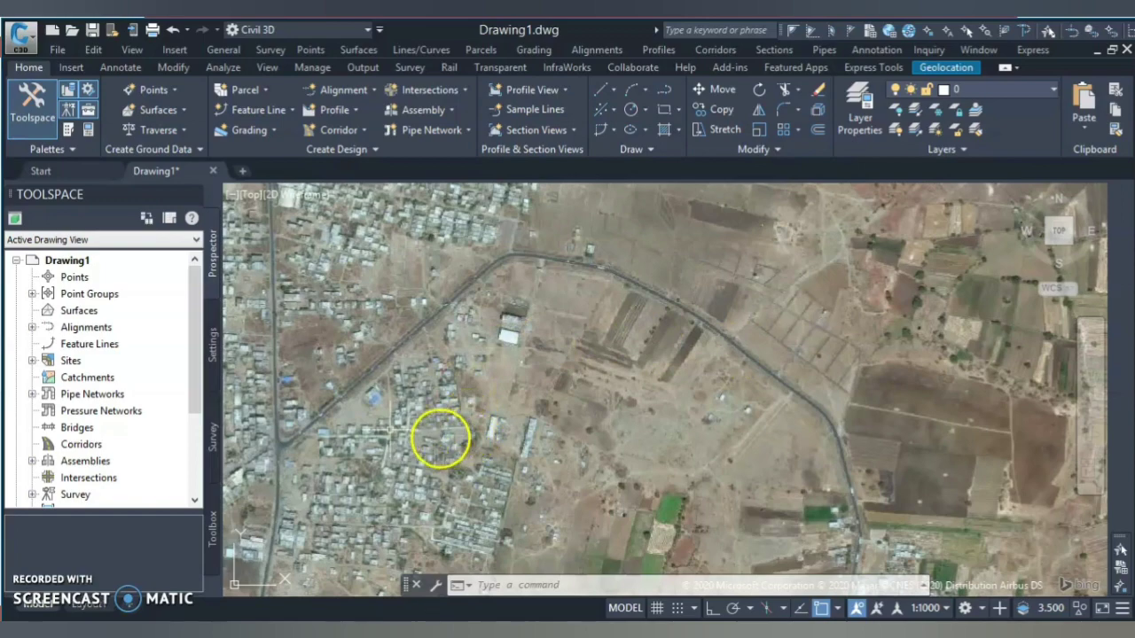
scroll(749, 381, "down", 5)
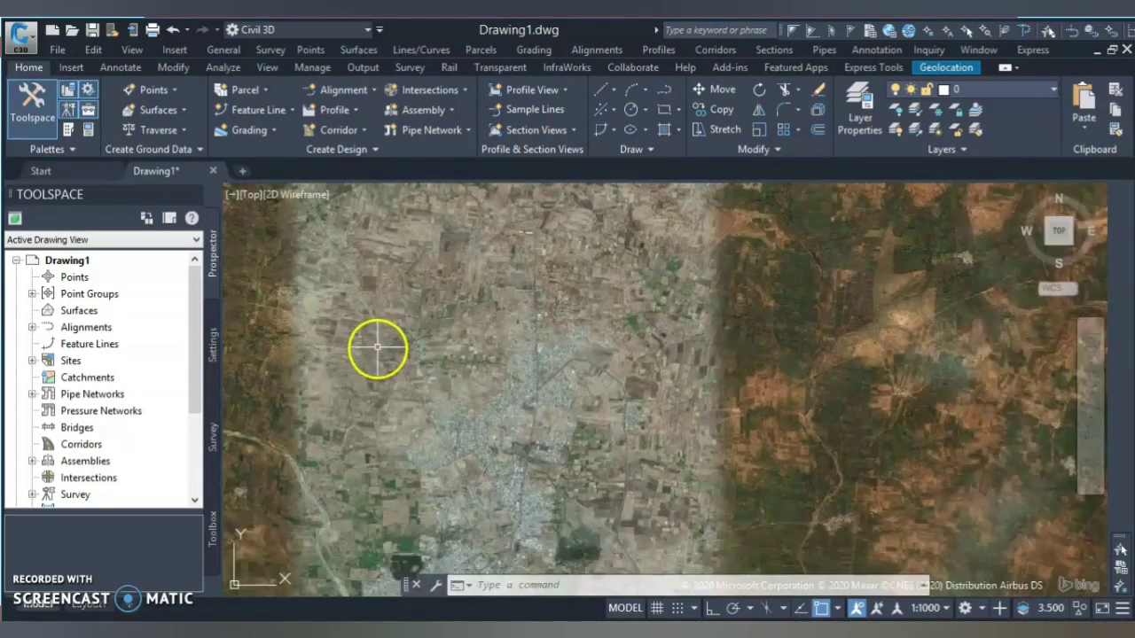
scroll(537, 398, "up", 5)
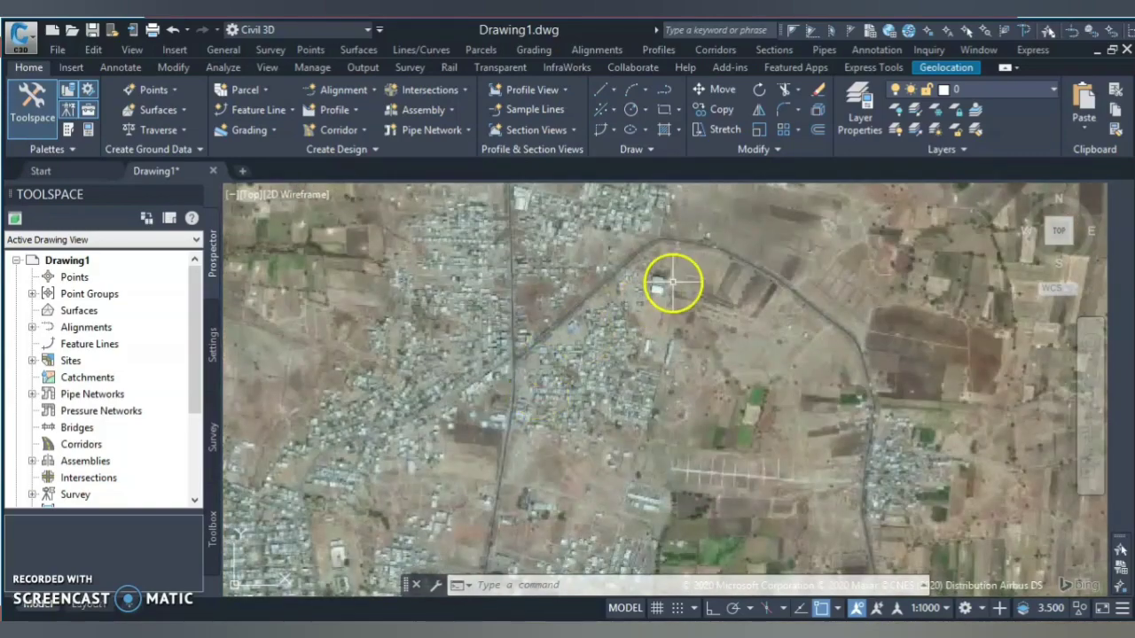
scroll(696, 222, "up", 2)
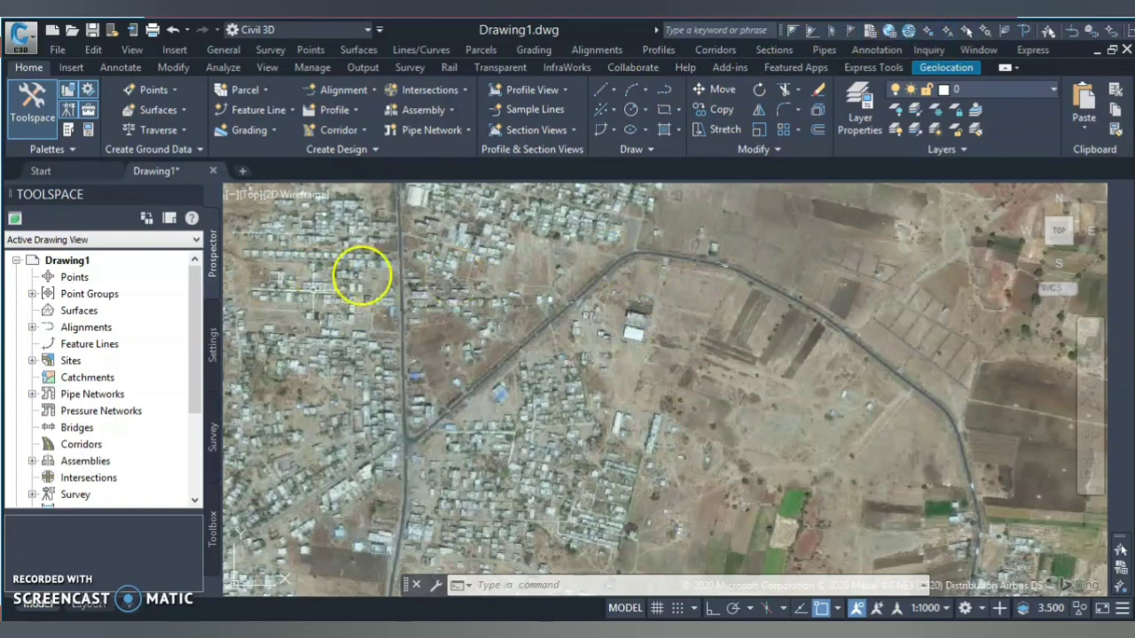
Set the drawing's zone to the UTM, WGS84 Datum category and the UTM-WGS 1984 Zone 43 North coordinate system, and apply it.
left_click(213, 338)
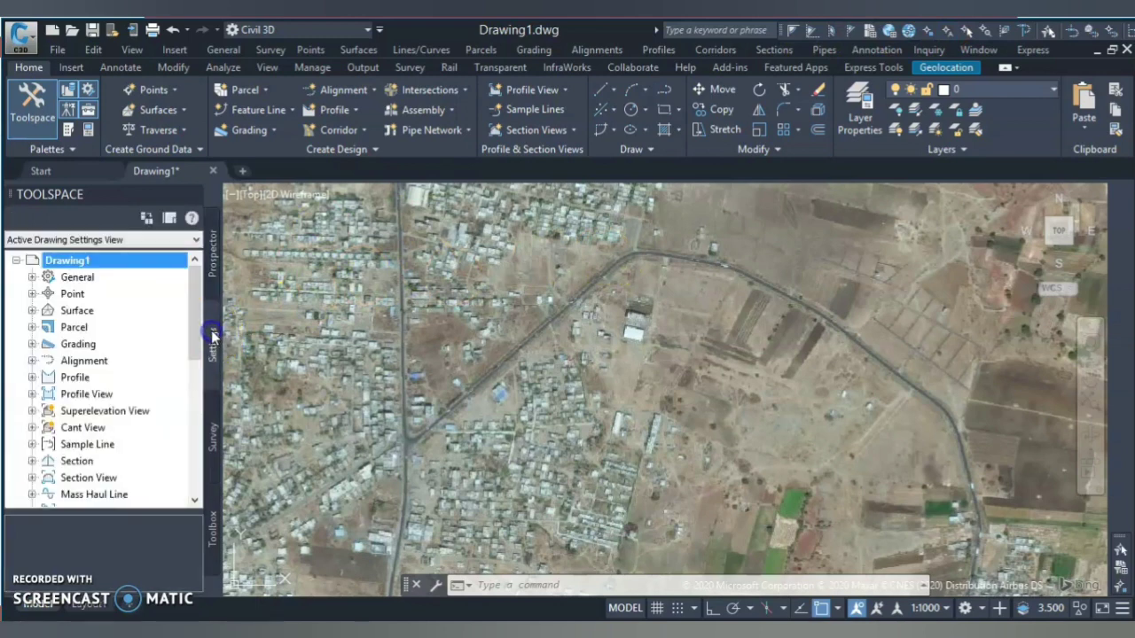
left_click(130, 263)
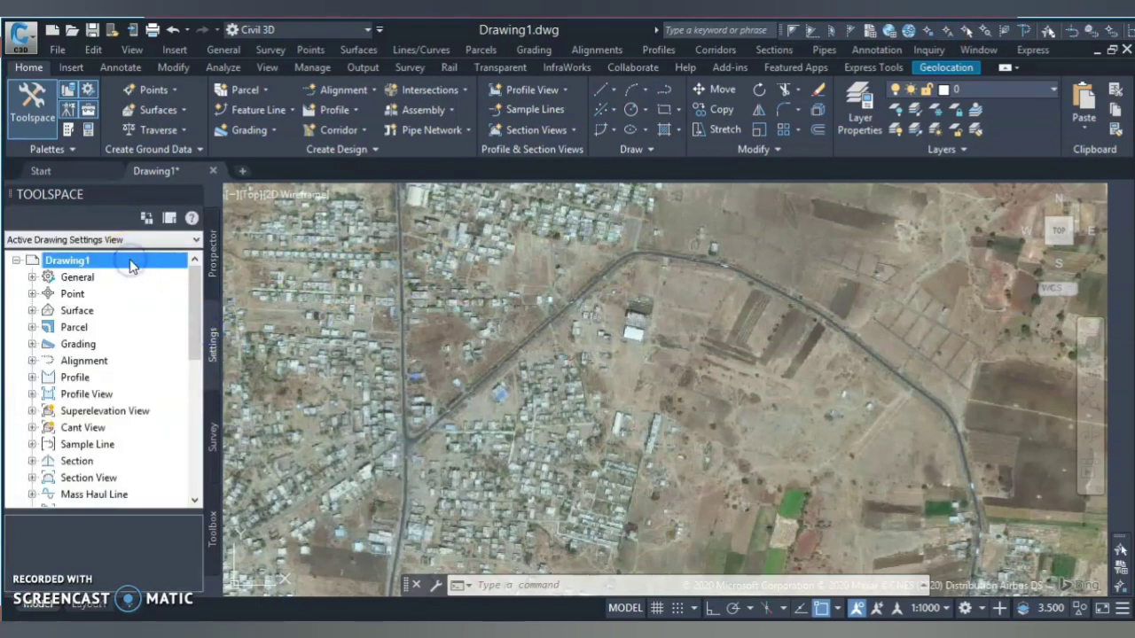
right_click(130, 263)
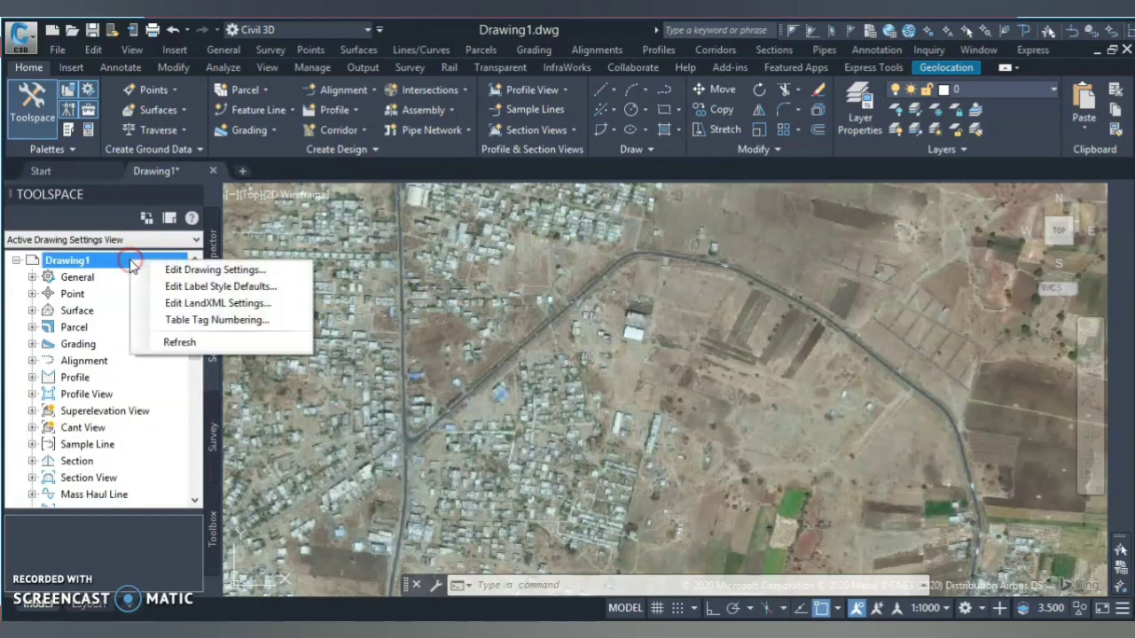
left_click(184, 272)
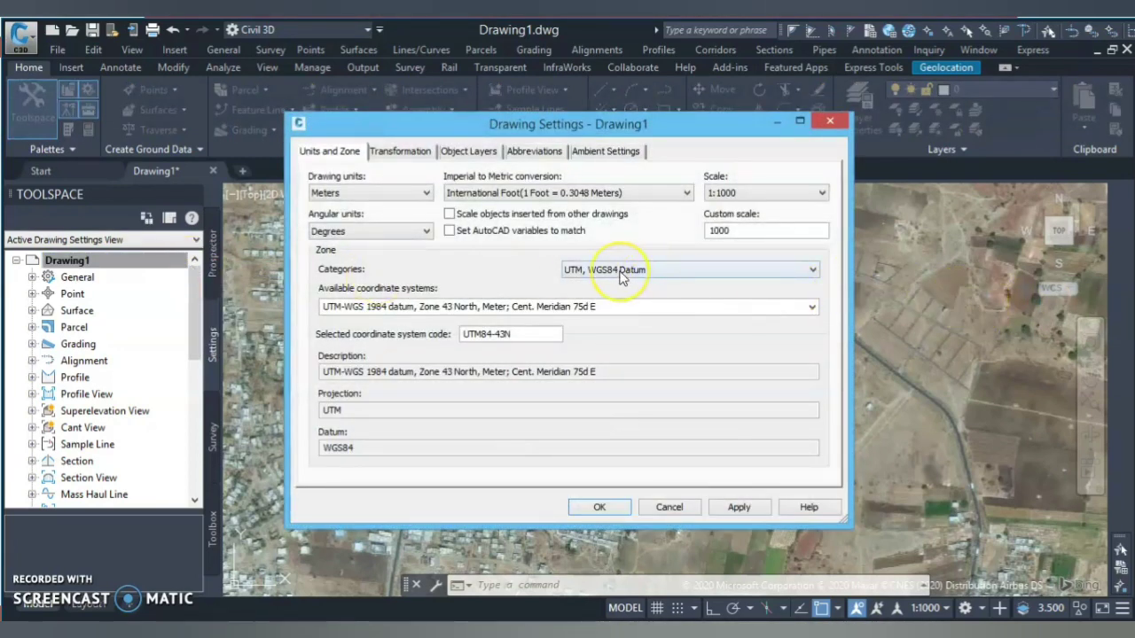
left_click(669, 271)
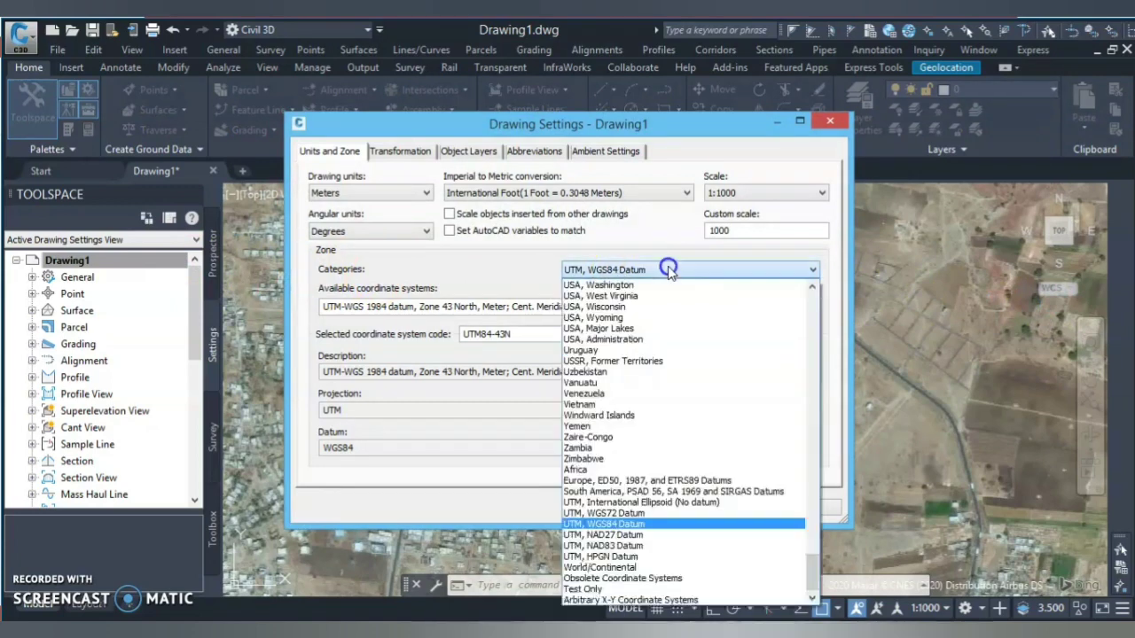
left_click(634, 524)
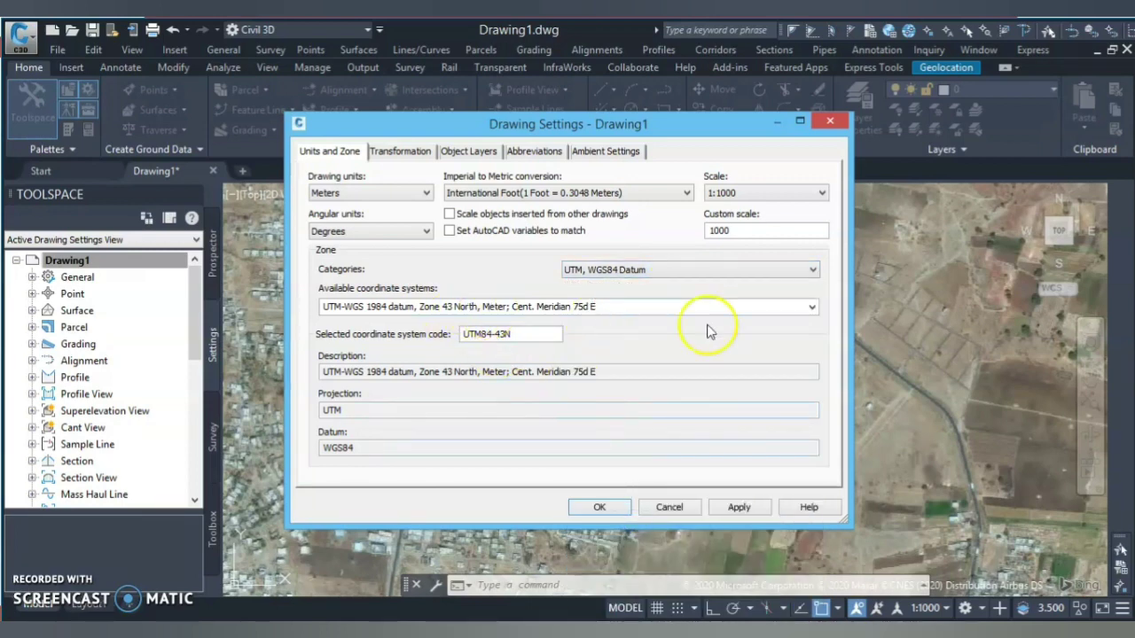
left_click(809, 308)
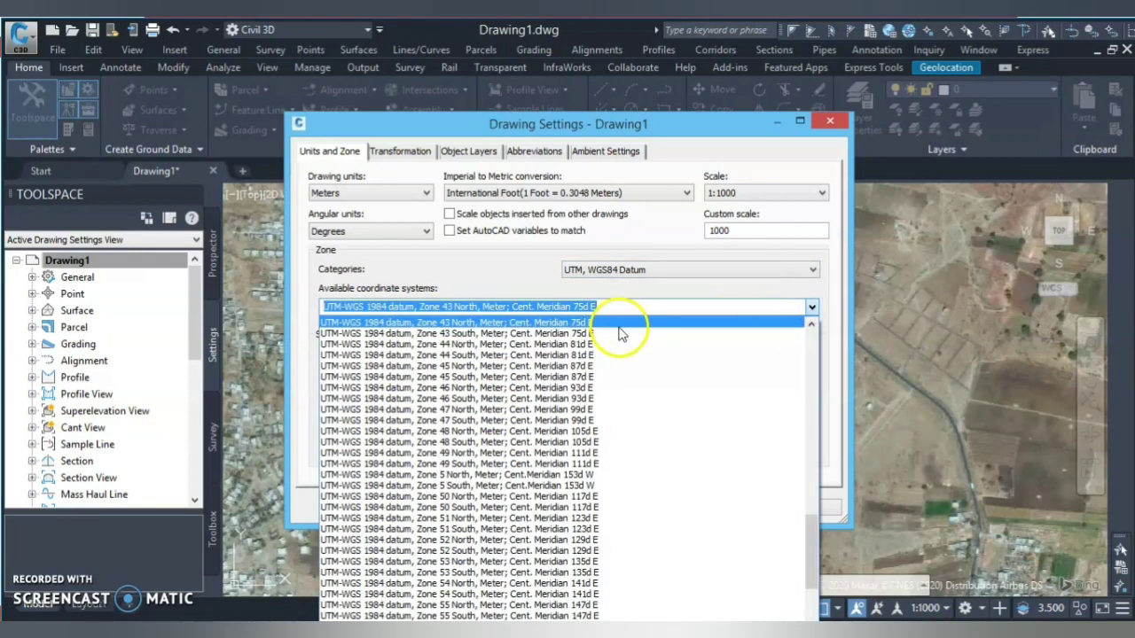
left_click(577, 323)
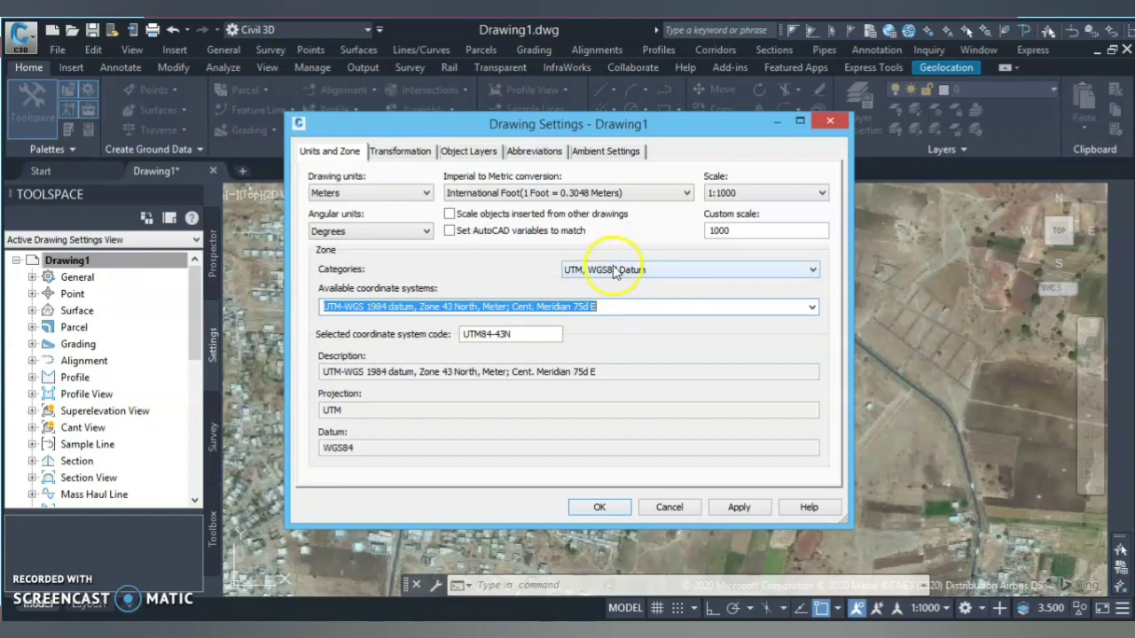
left_click(739, 507)
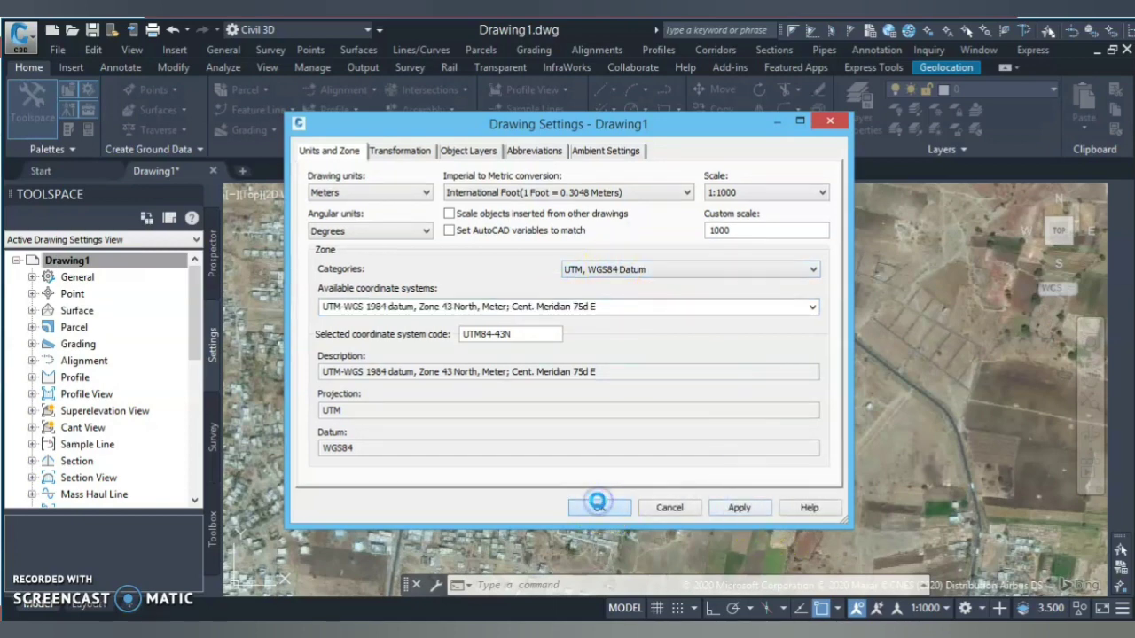
left_click(599, 505)
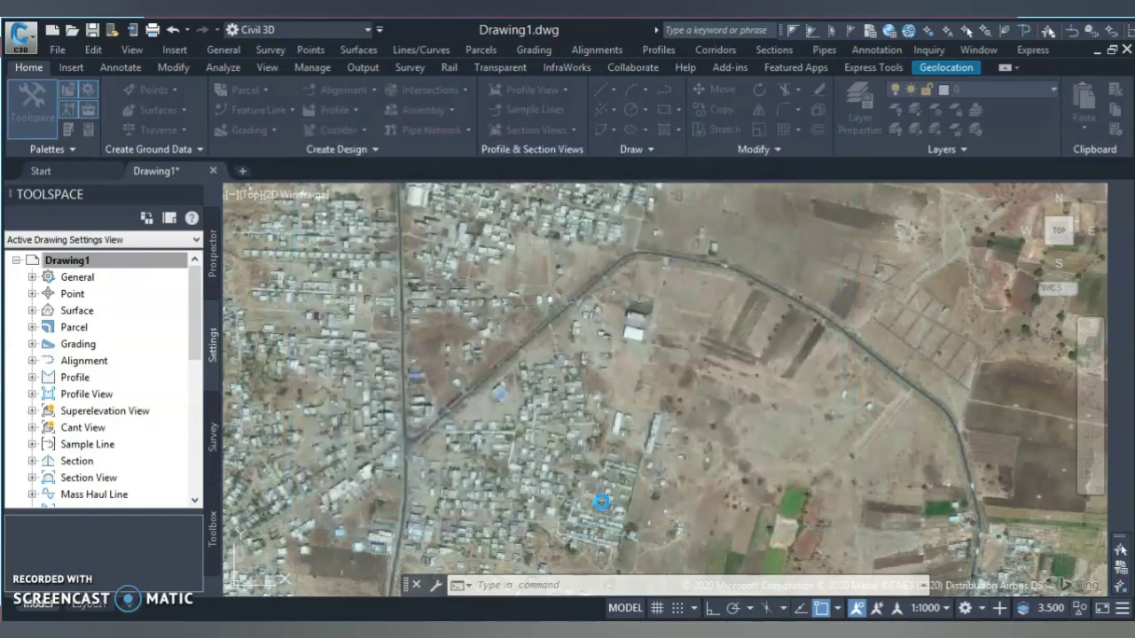
Review the online map display options and examine the curved road on the aerial imagery.
left_click(947, 69)
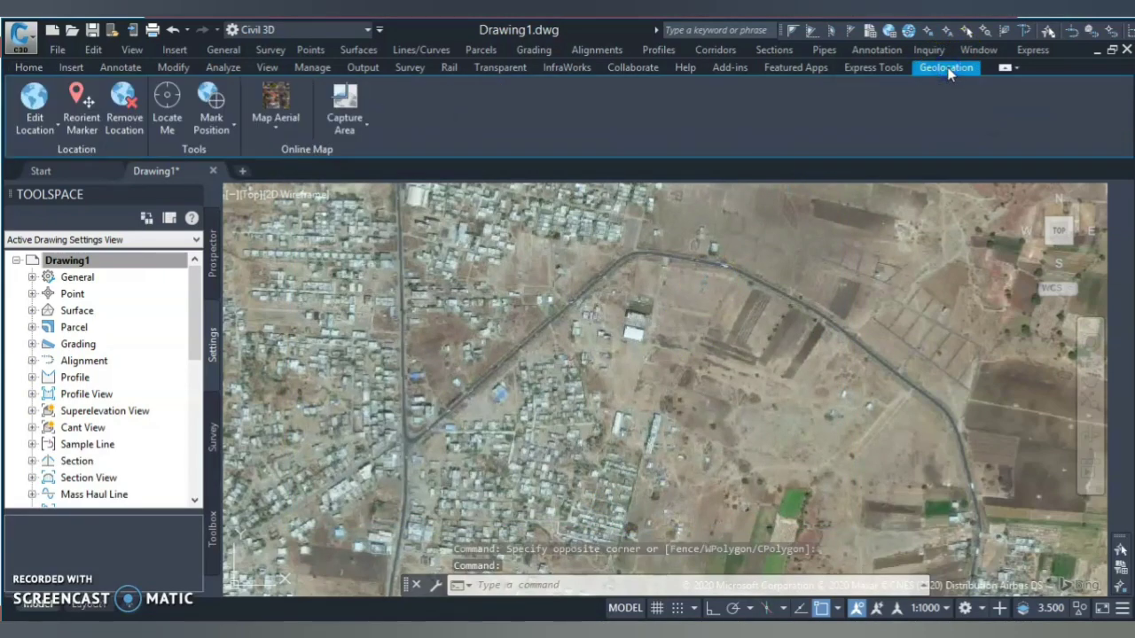
left_click(272, 135)
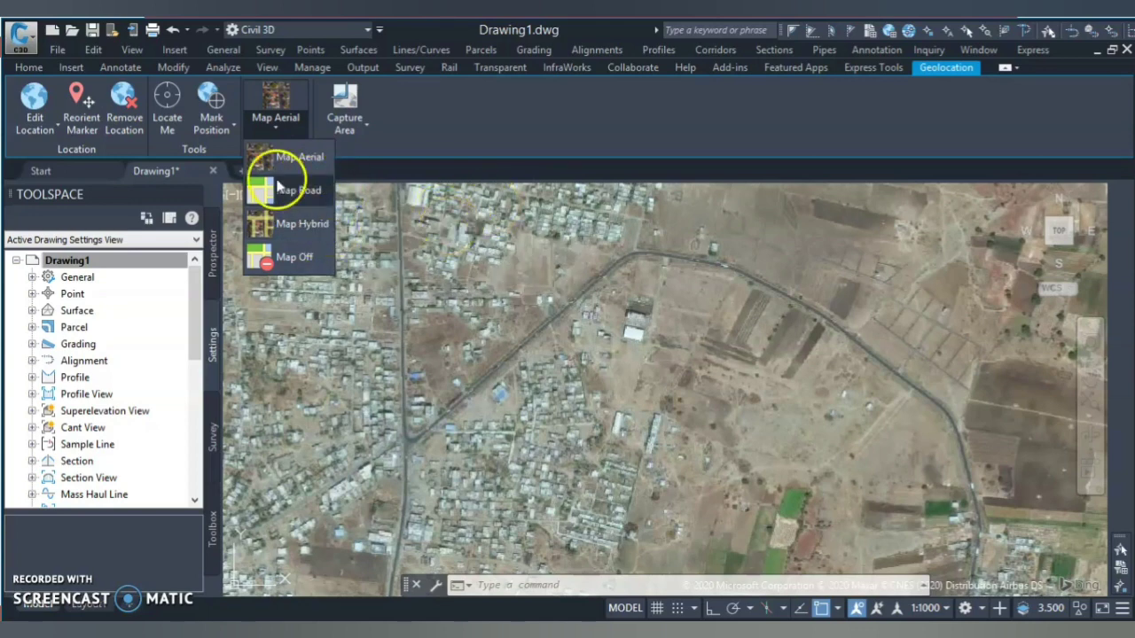
left_click(604, 296)
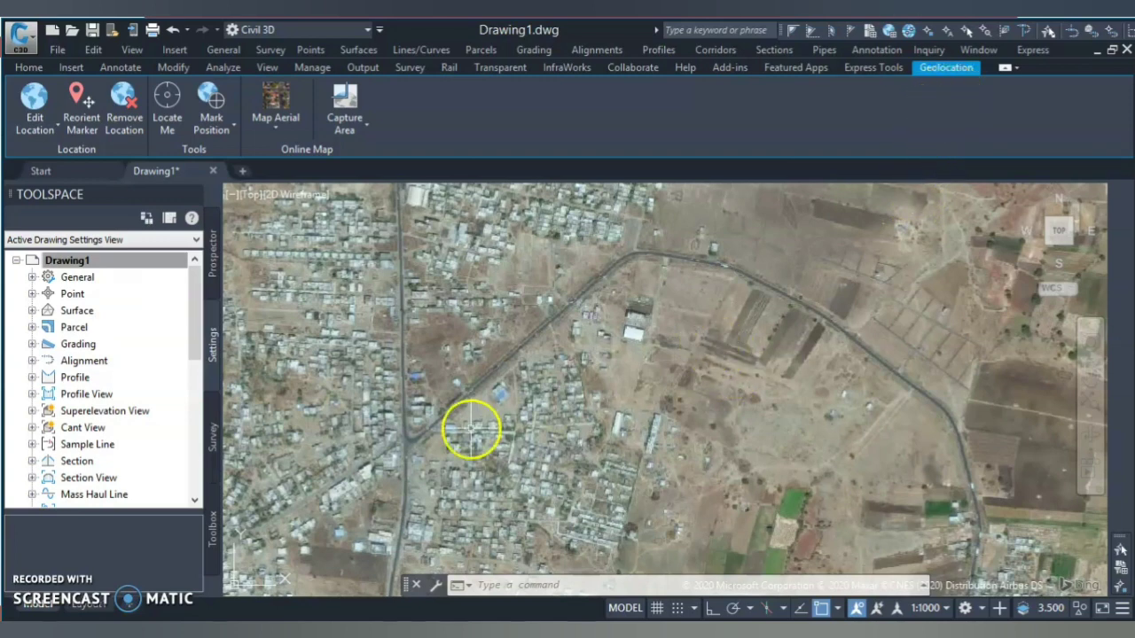
scroll(694, 266, "down", 2)
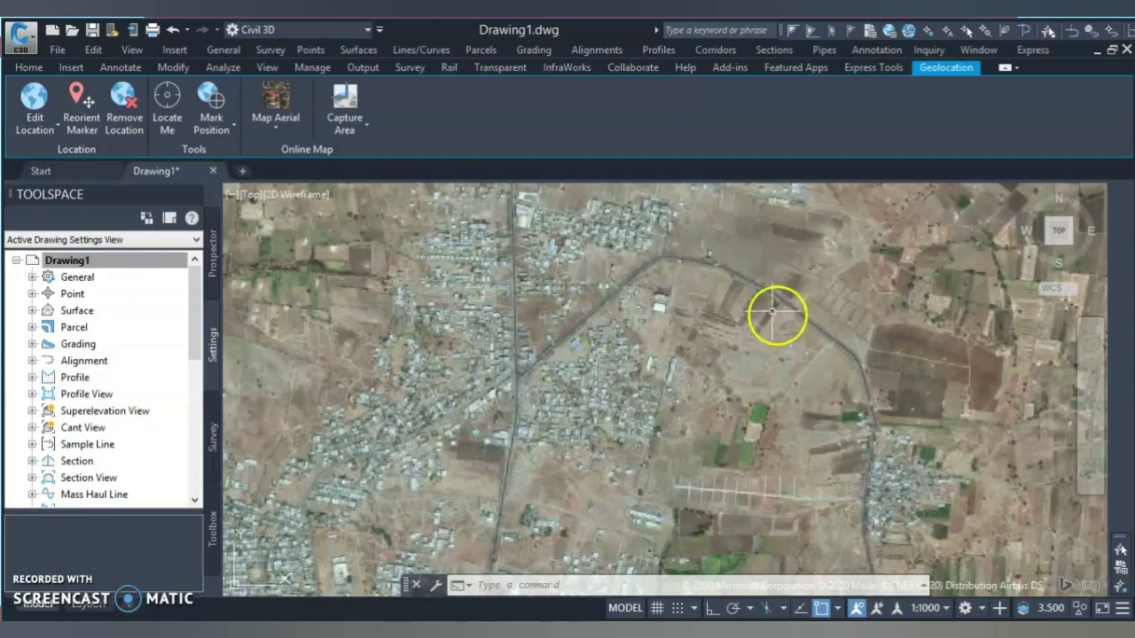
scroll(731, 257, "up", 1)
scroll(656, 225, "up", 1)
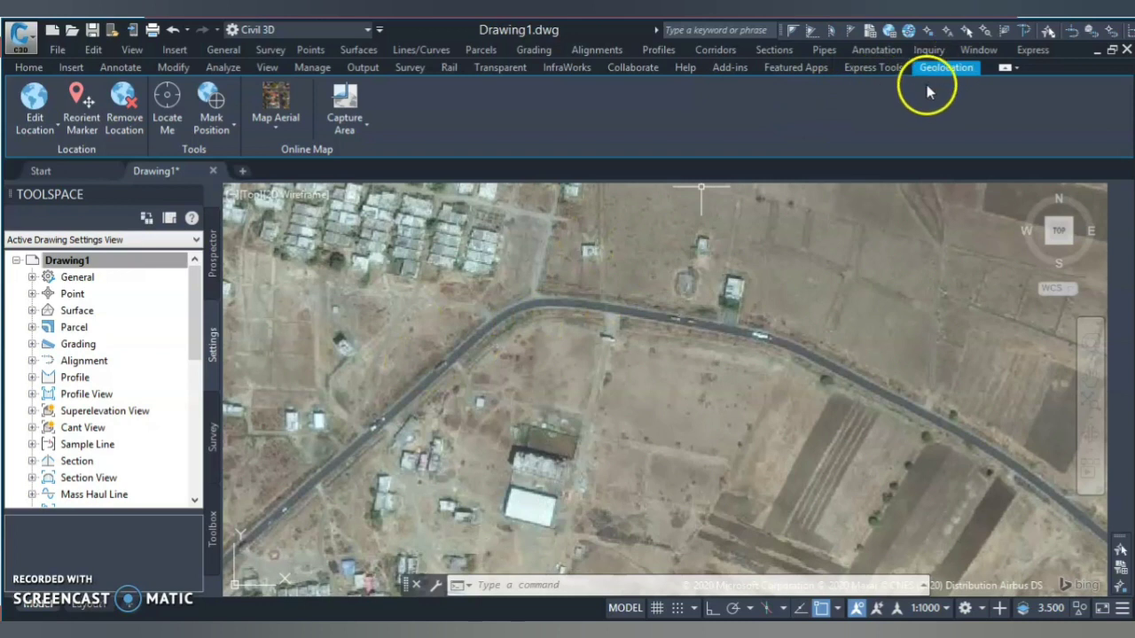
left_click(28, 68)
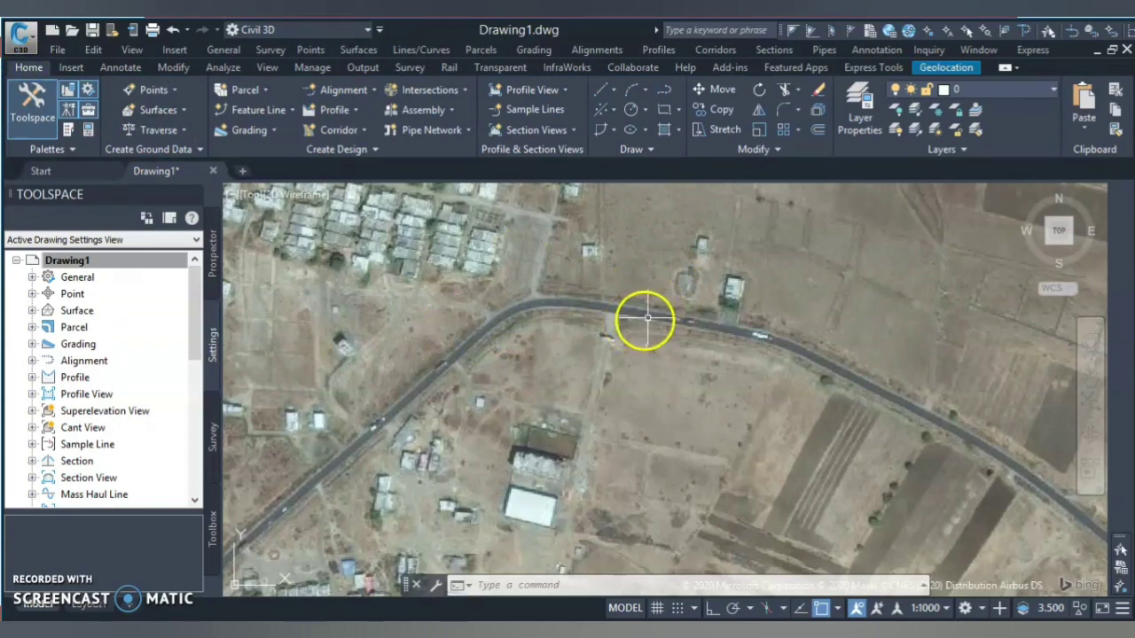
scroll(532, 302, "down", 2)
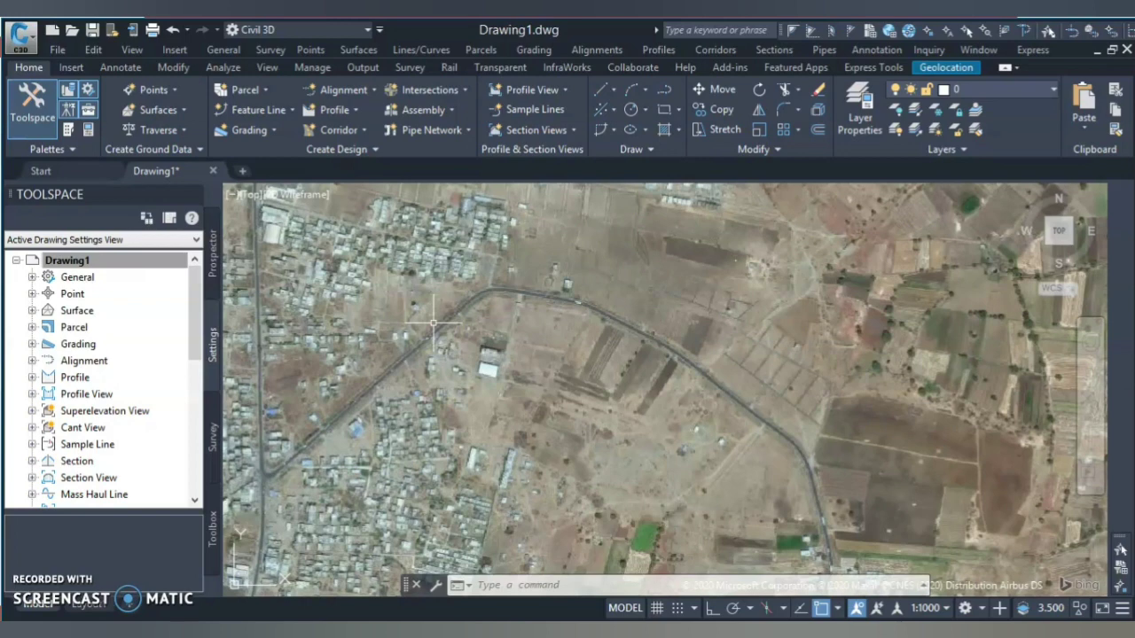
Start a centerline alignment by layout with the Design alignment style and the Major and Minor only label set.
left_click(214, 259)
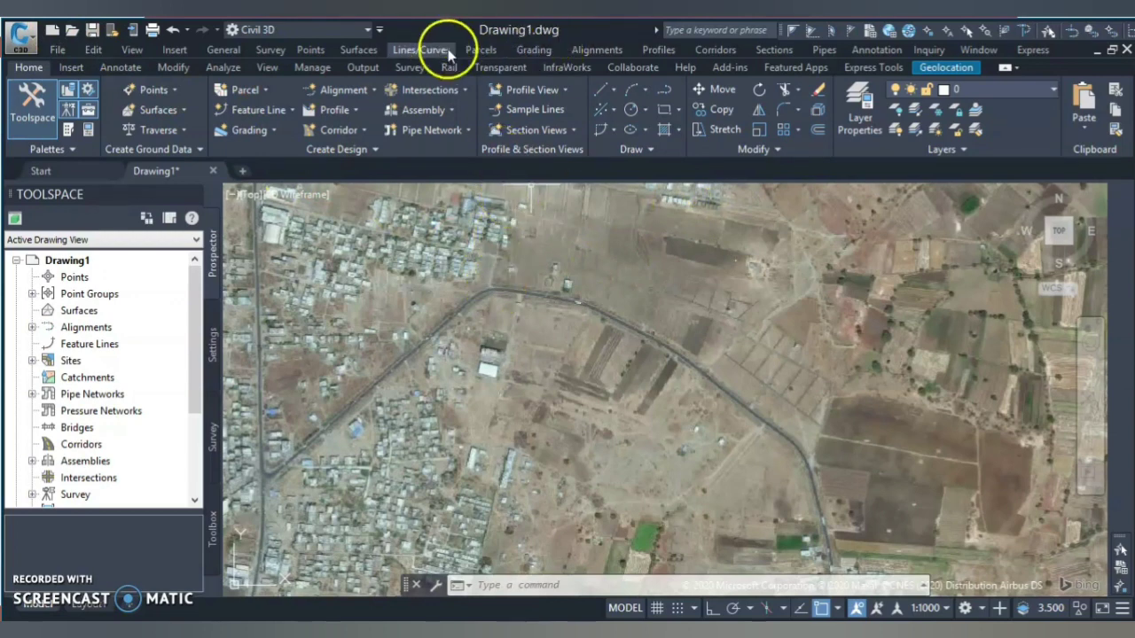
left_click(610, 51)
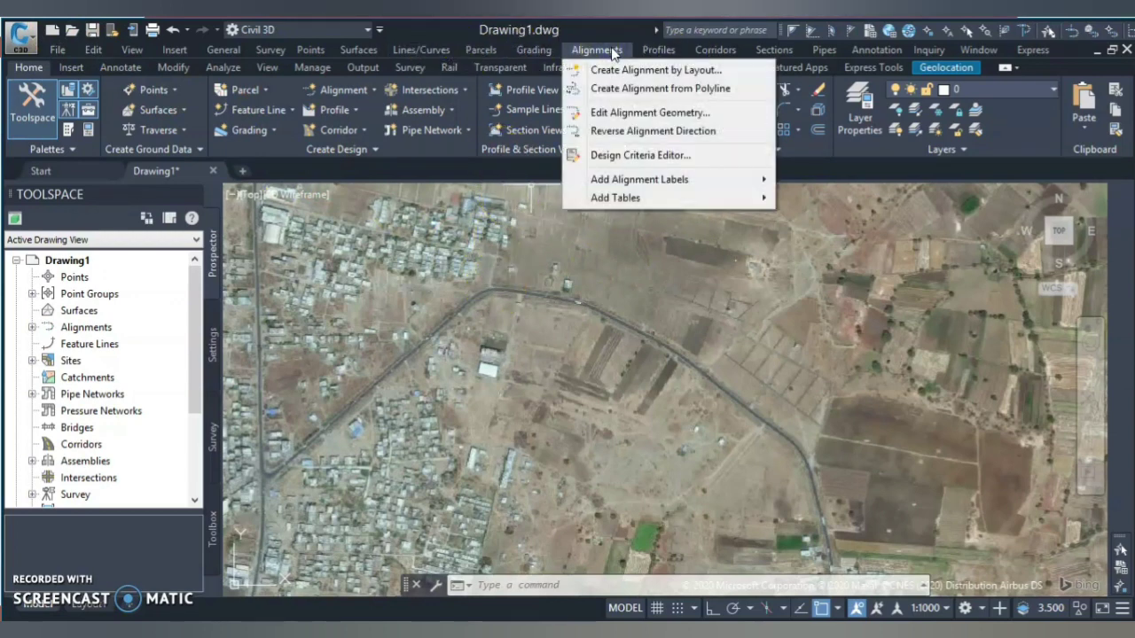
left_click(669, 71)
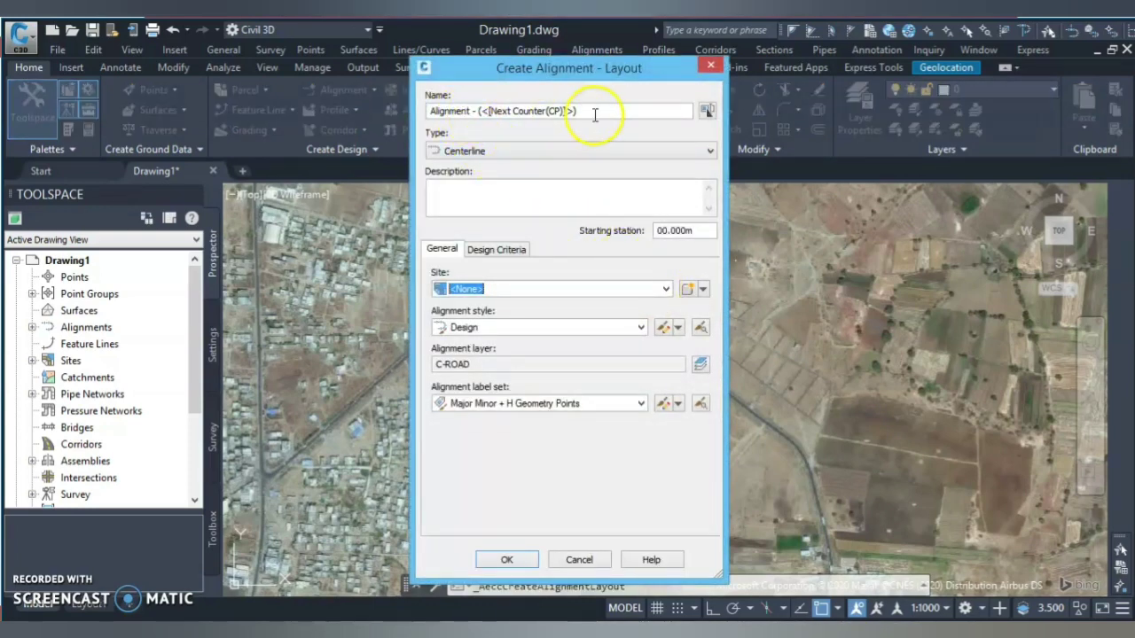
left_click(492, 327)
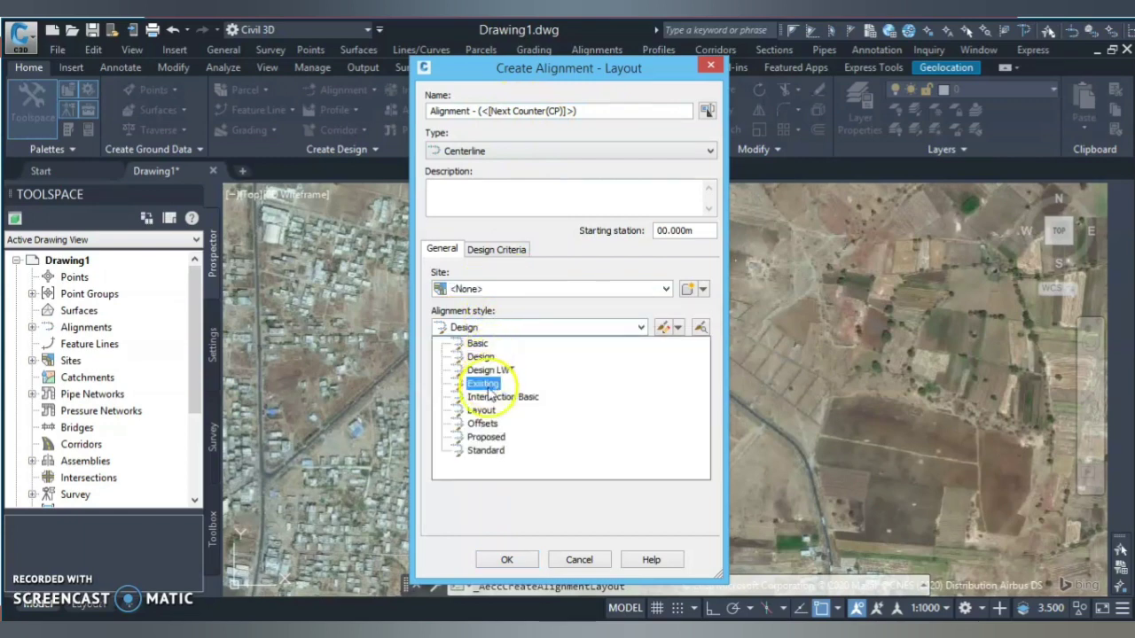
left_click(483, 355)
left_click(492, 405)
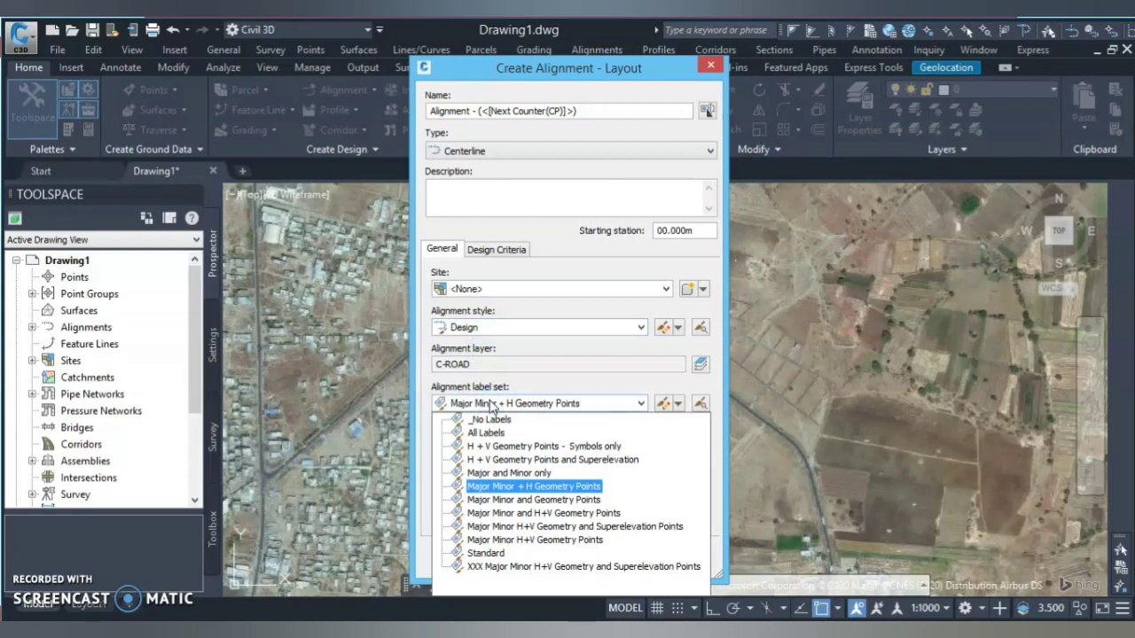
left_click(520, 486)
left_click(521, 406)
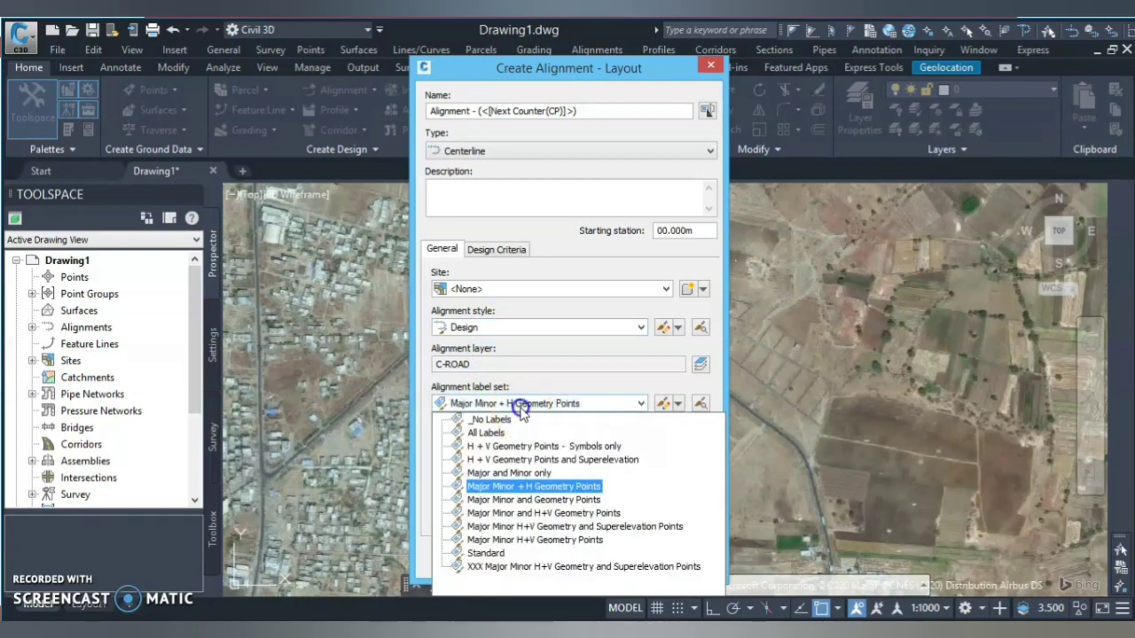
left_click(511, 472)
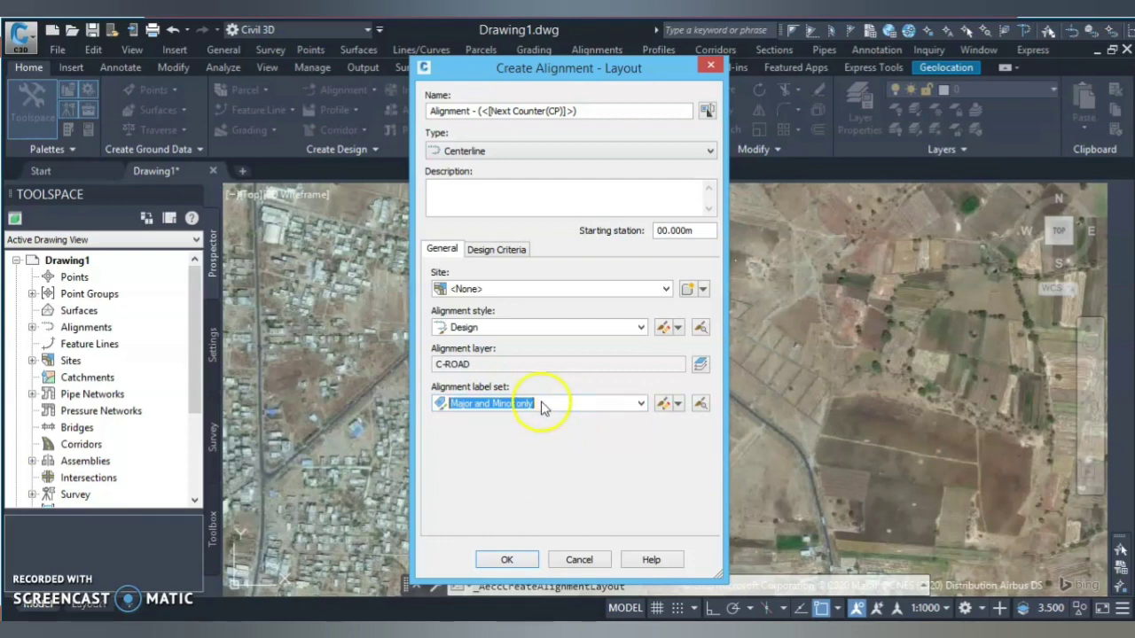
left_click(540, 328)
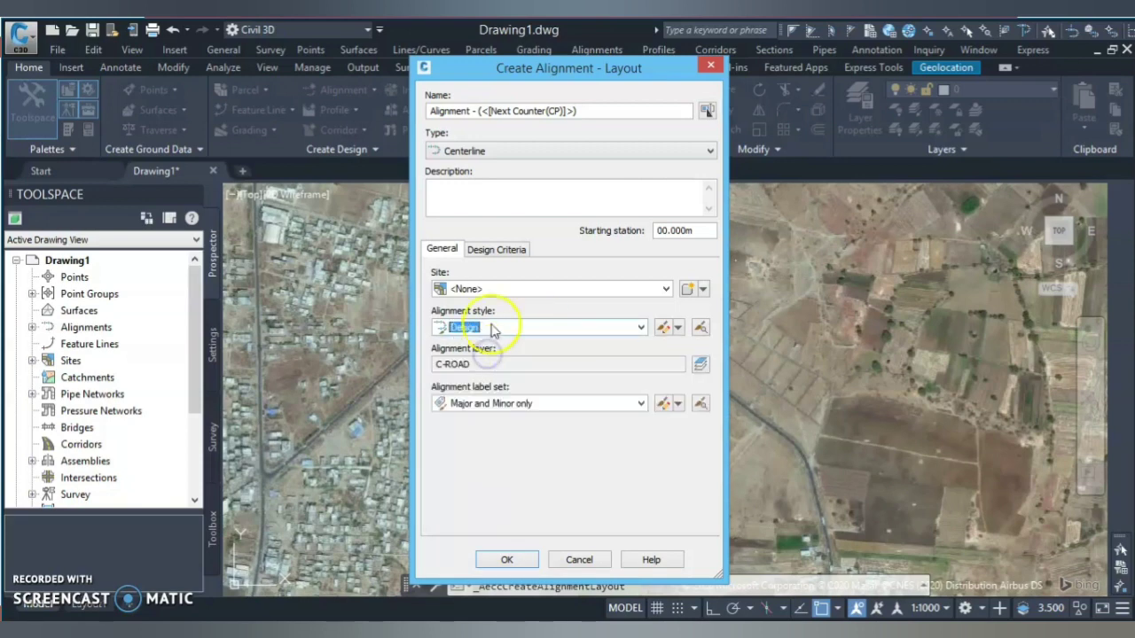
Enable criteria-based design for the alignment and load the _Autodesk Civil 3D Indian Metric Road Design Standards criteria file.
left_click(500, 252)
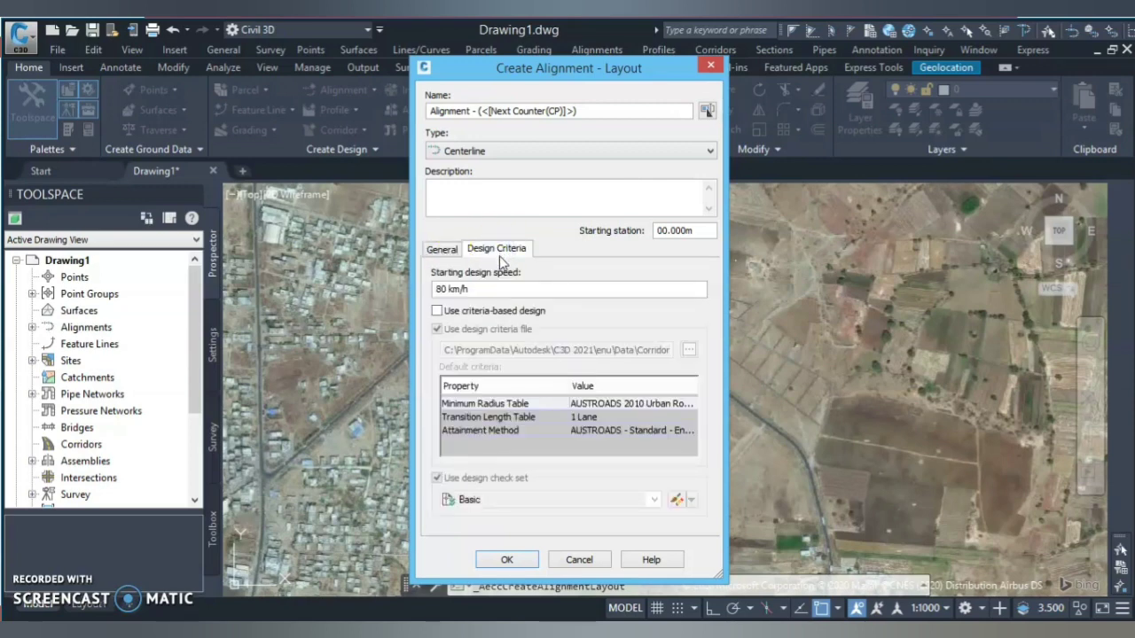
left_click(488, 311)
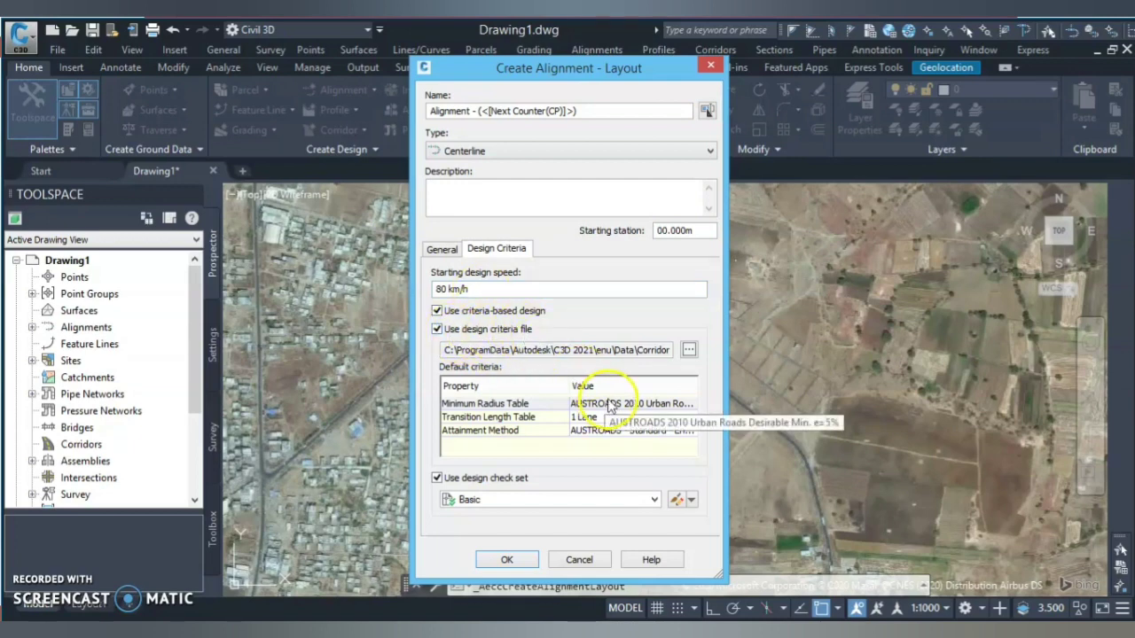
left_click(690, 351)
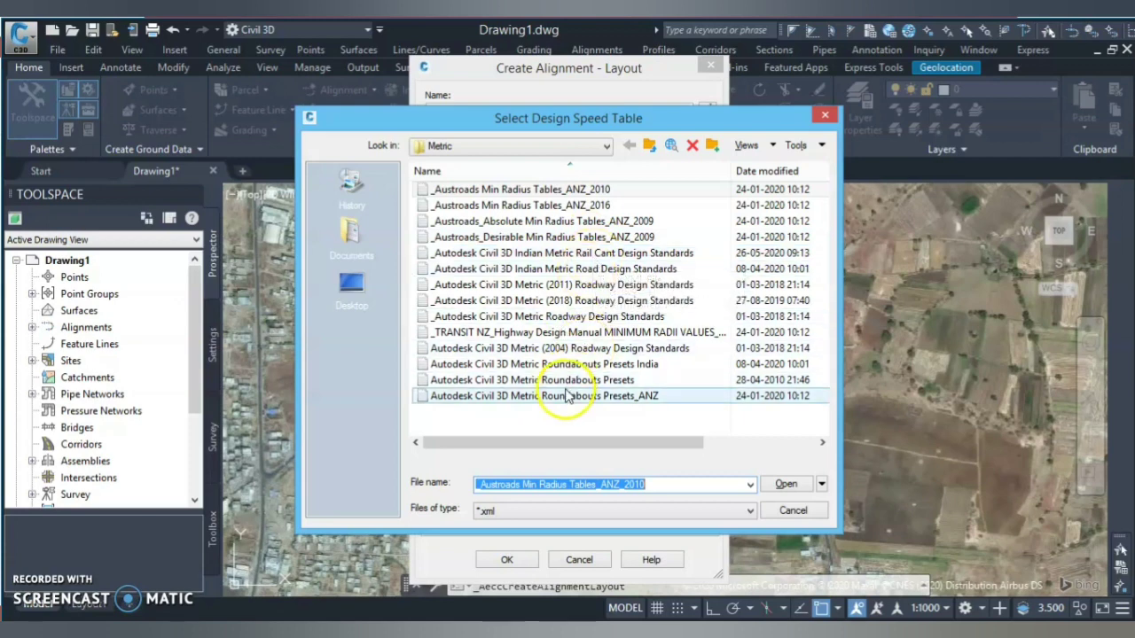
left_click(575, 277)
left_click(792, 480)
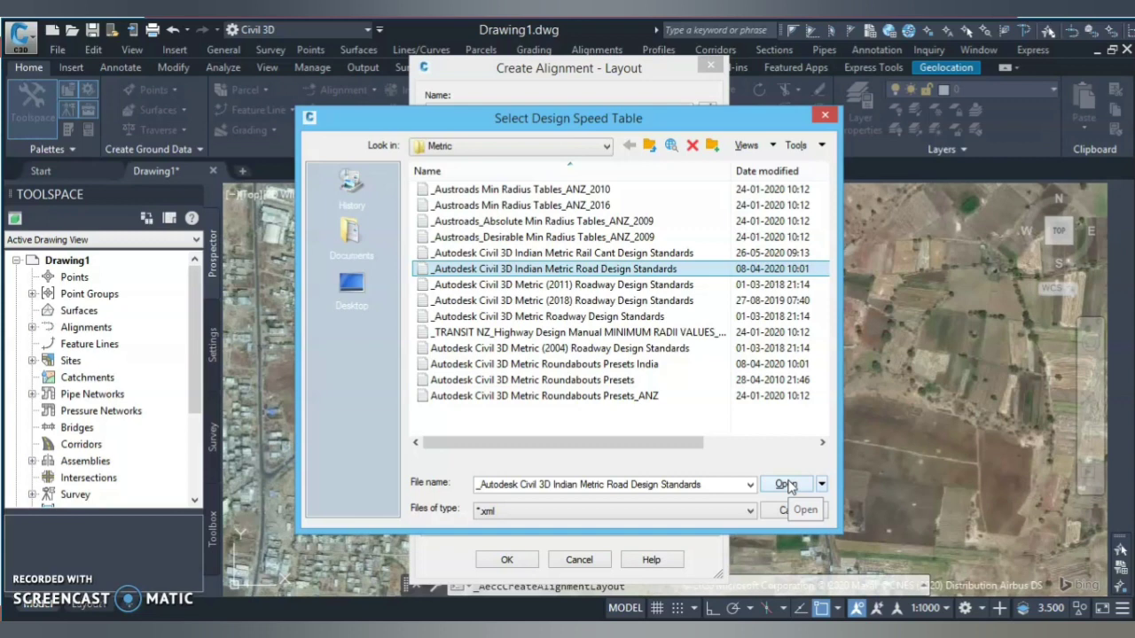
left_click(786, 485)
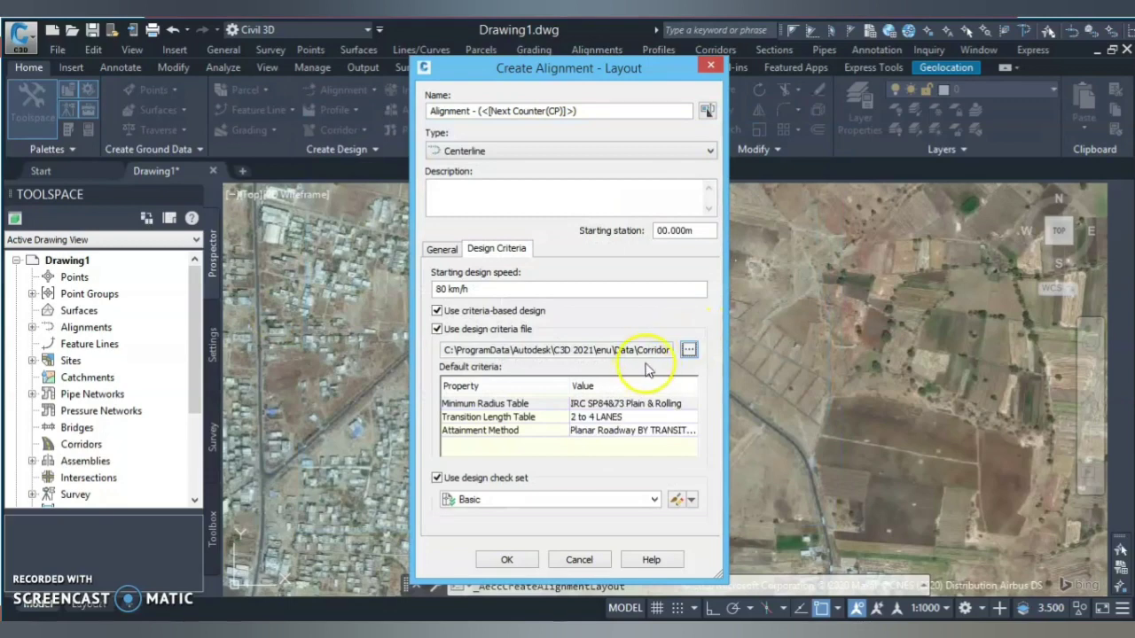
Set the Minimum Radius Table to IRC SP84&73 Plain & Rolling and create the alignment with these design criteria.
left_click(623, 408)
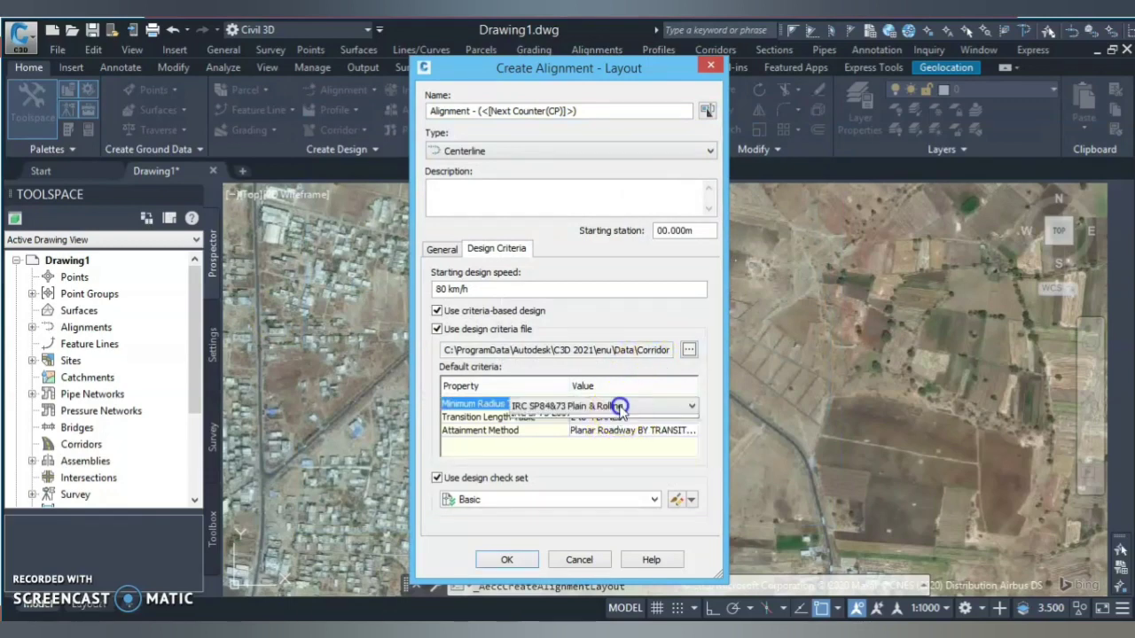
left_click(616, 406)
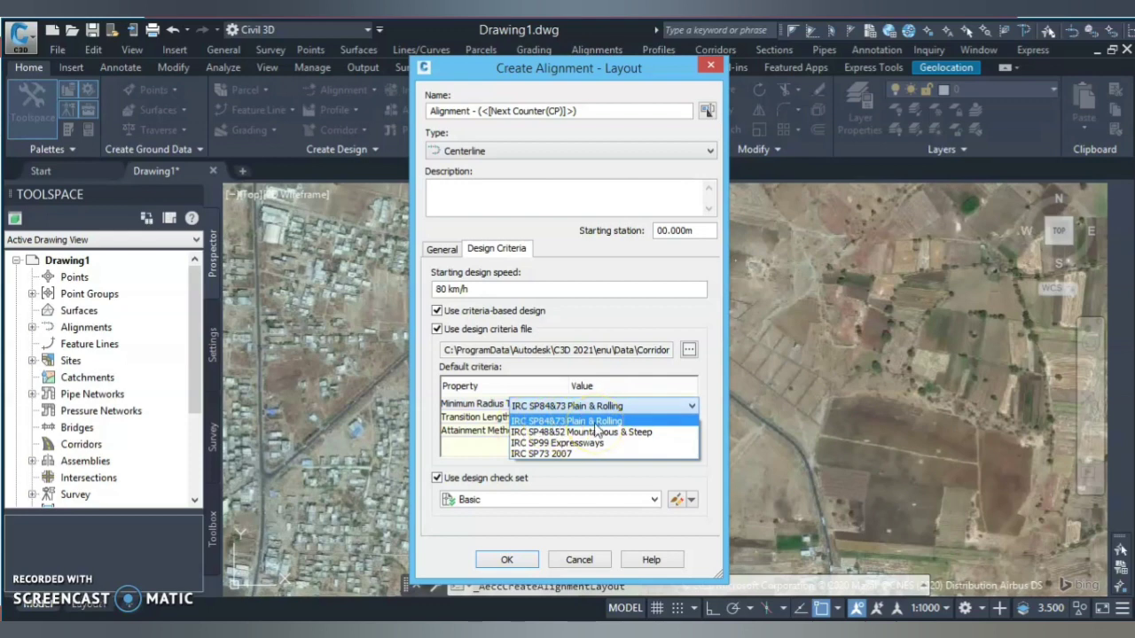
left_click(571, 446)
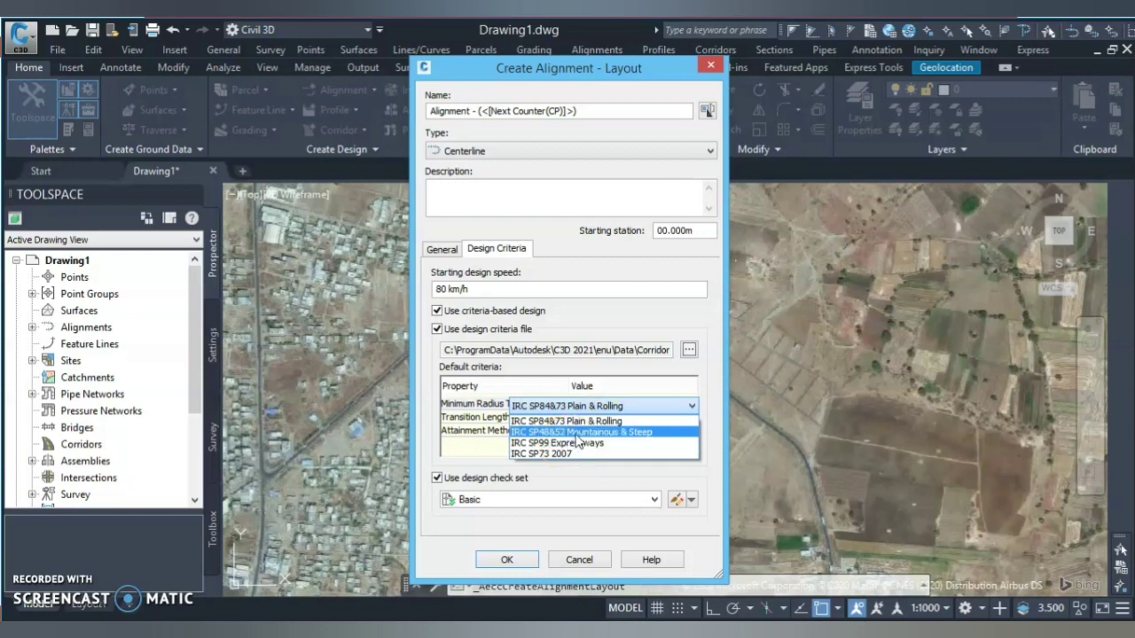
left_click(577, 423)
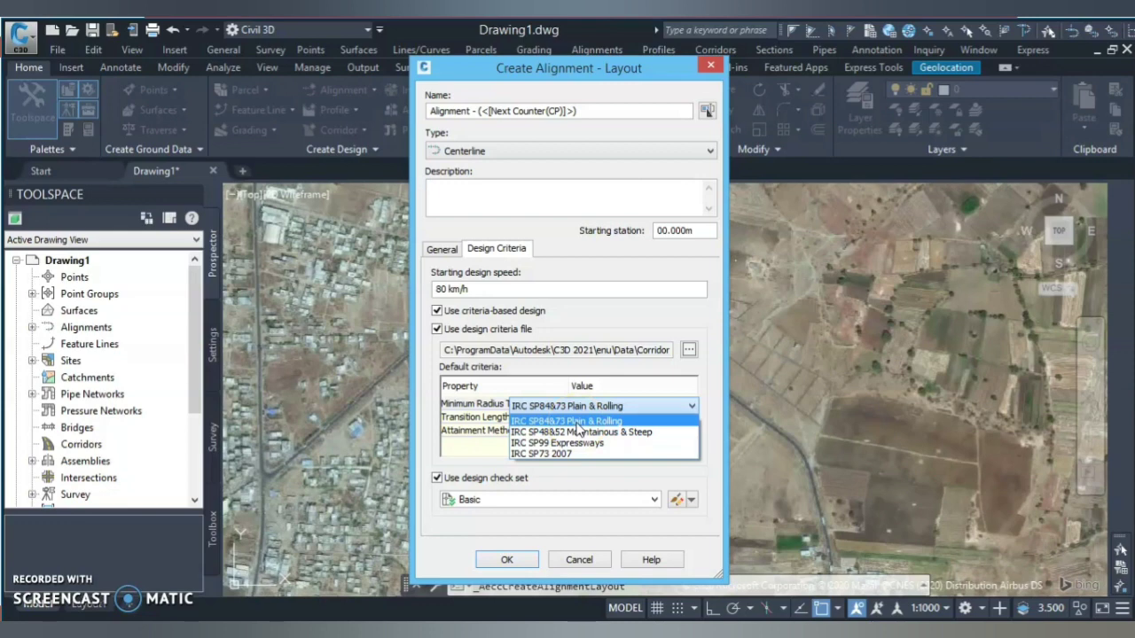
left_click(577, 423)
left_click(584, 214)
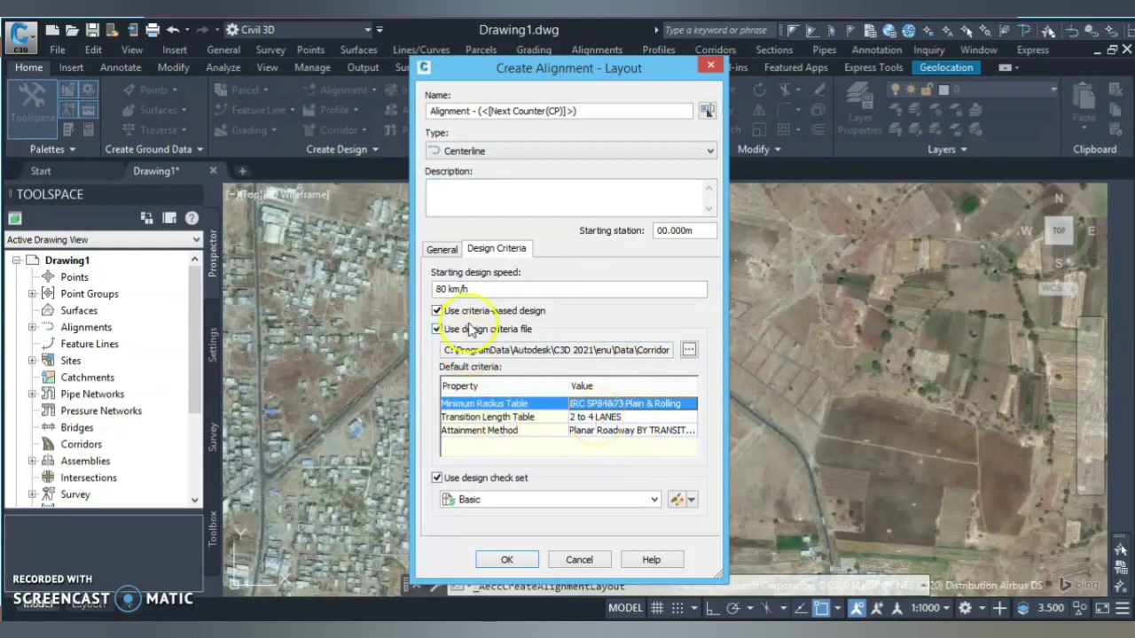
left_click(507, 560)
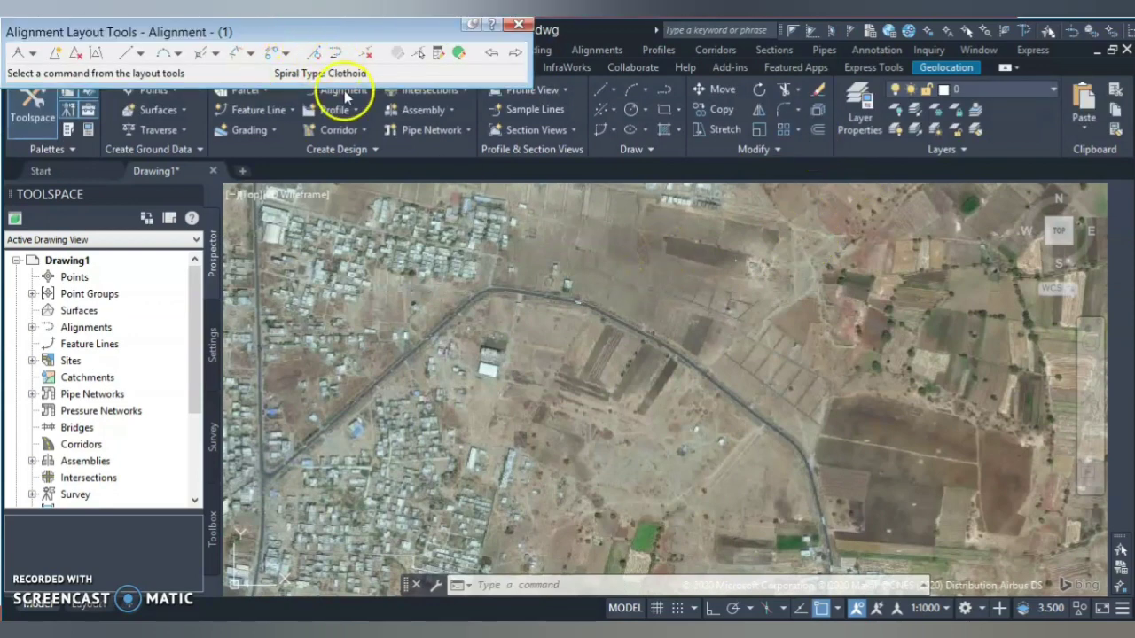
Use Tangent-Tangent (No curves) to draw the first alignment tangent along the road, starting just east of the northern bend.
mouse_move(313, 45)
left_mouse_down()
mouse_move(299, 35)
mouse_move(307, 83)
mouse_move(292, 122)
mouse_move(354, 146)
mouse_move(347, 184)
left_mouse_up()
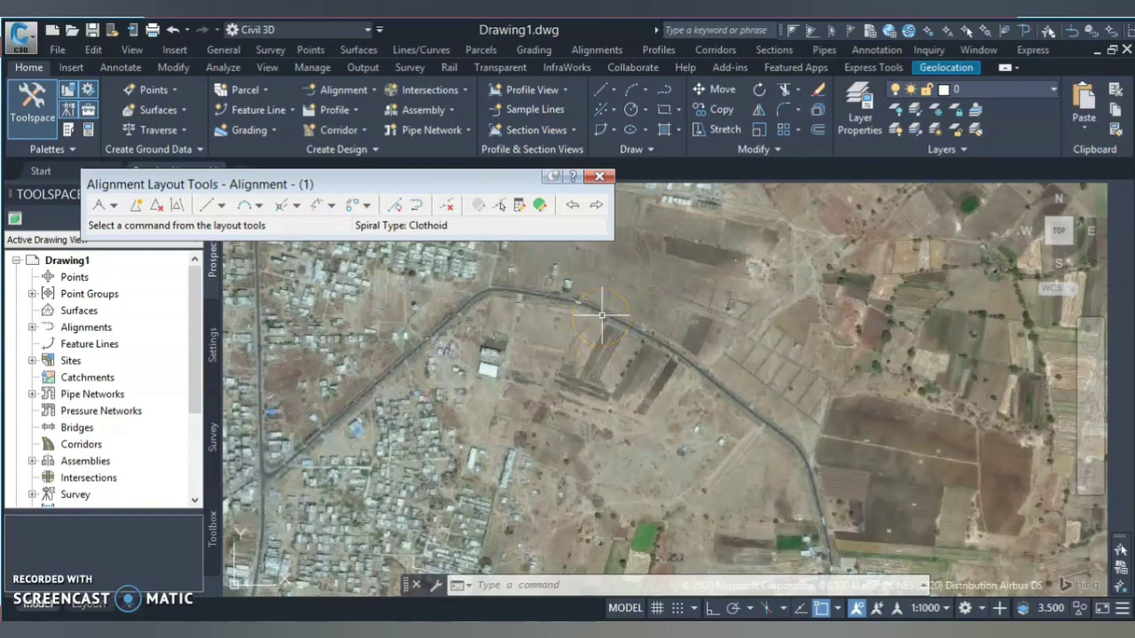
left_click(114, 205)
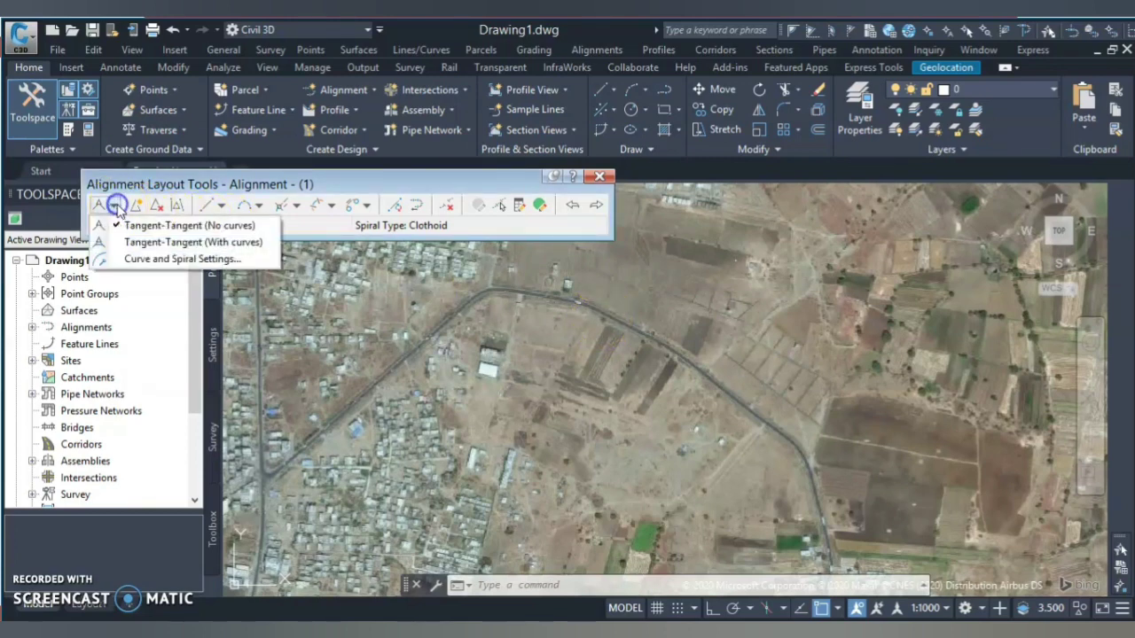
left_click(140, 227)
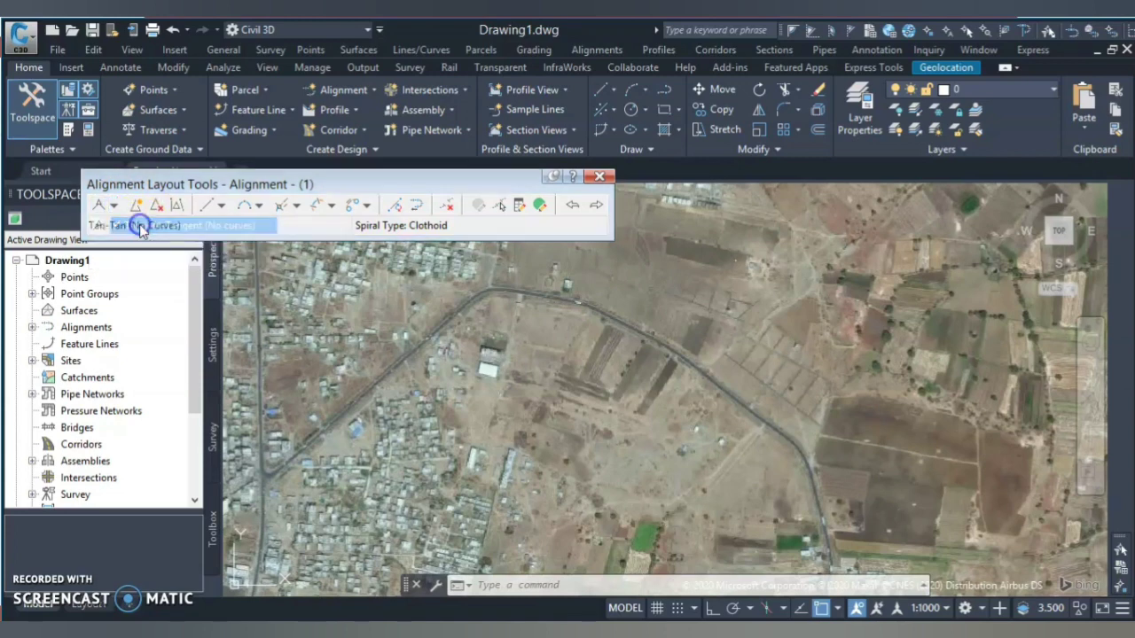
scroll(504, 286, "up", 2)
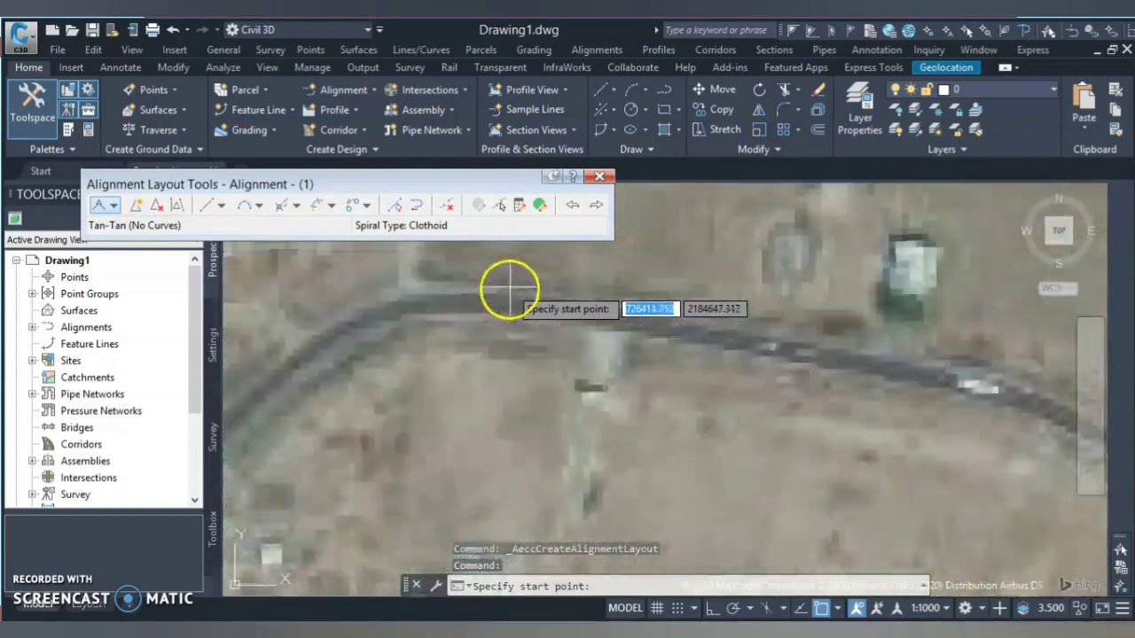
scroll(479, 302, "up", 2)
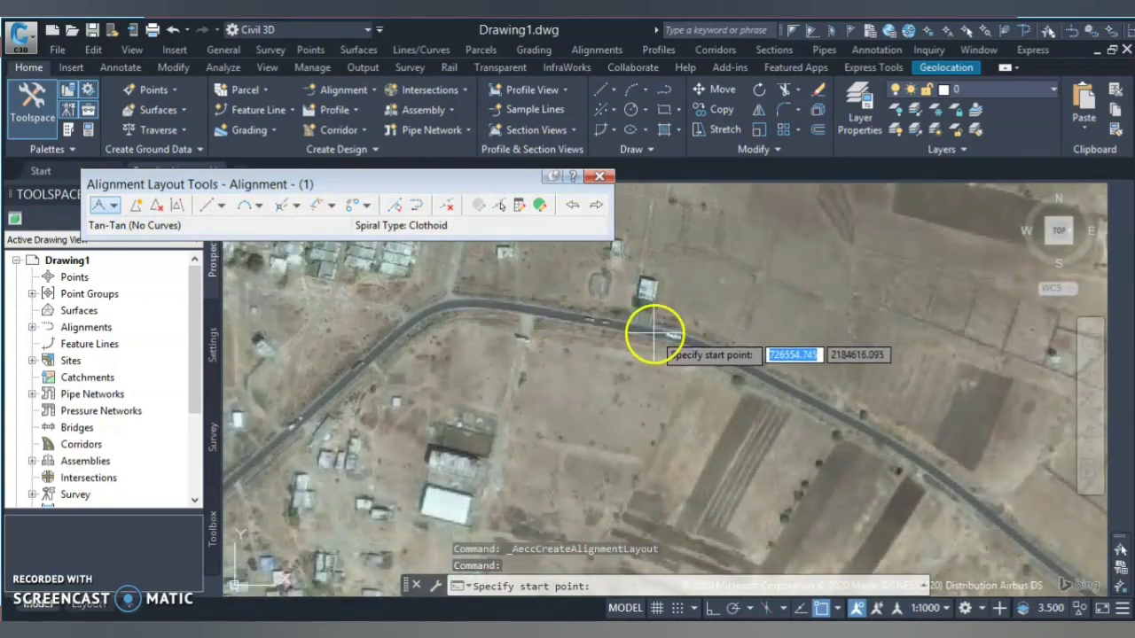
scroll(535, 310, "up", 3)
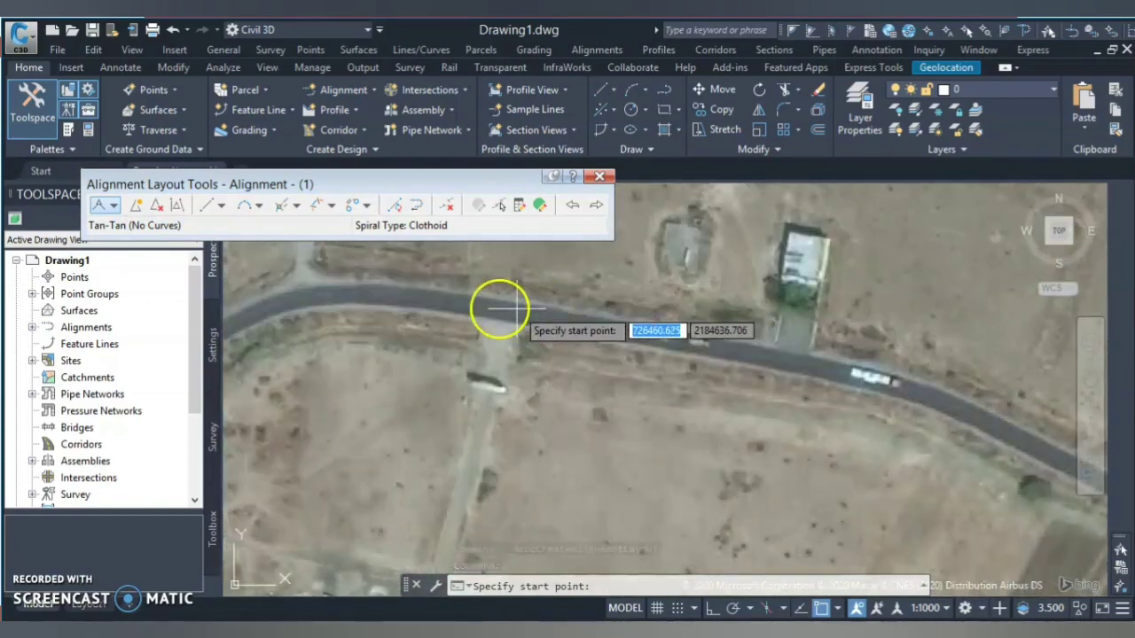
key("Escape")
key("Return")
left_click(373, 295)
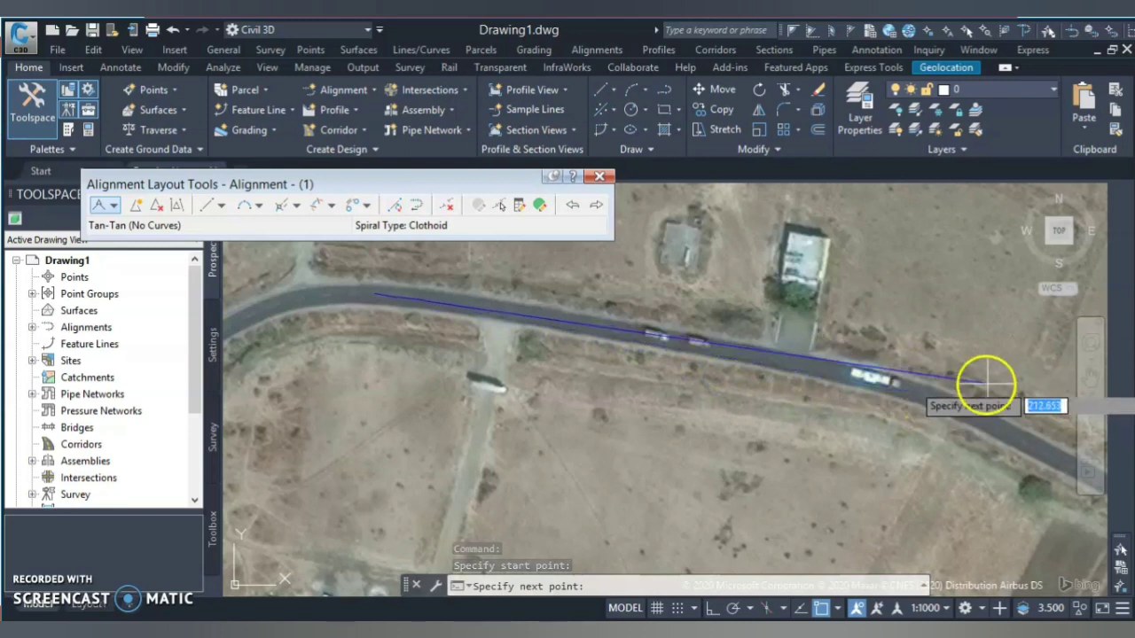
left_click(943, 388)
key("Return")
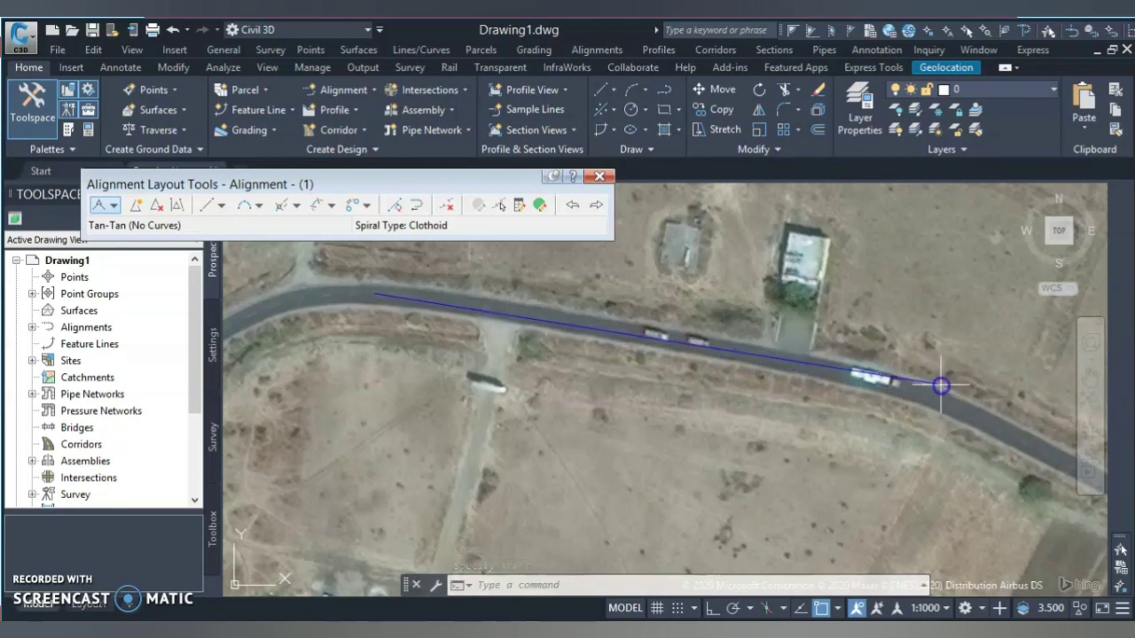
Continue the alignment from the first tangent's end with two more tangents following the road southeast.
key("Return")
left_click(940, 385)
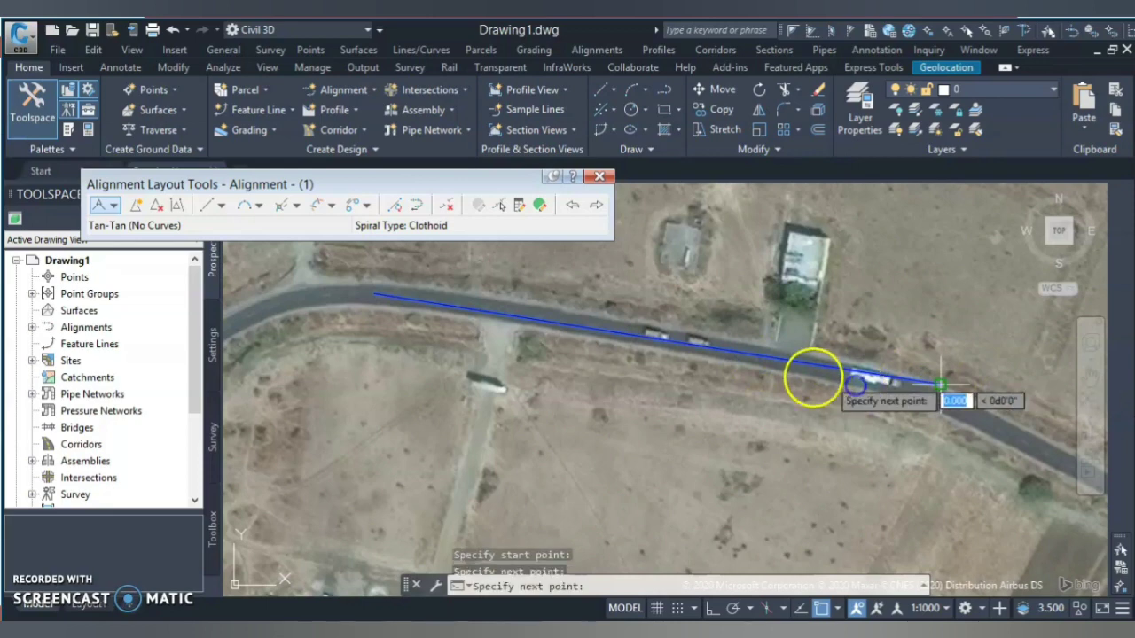
scroll(493, 329, "down", 5)
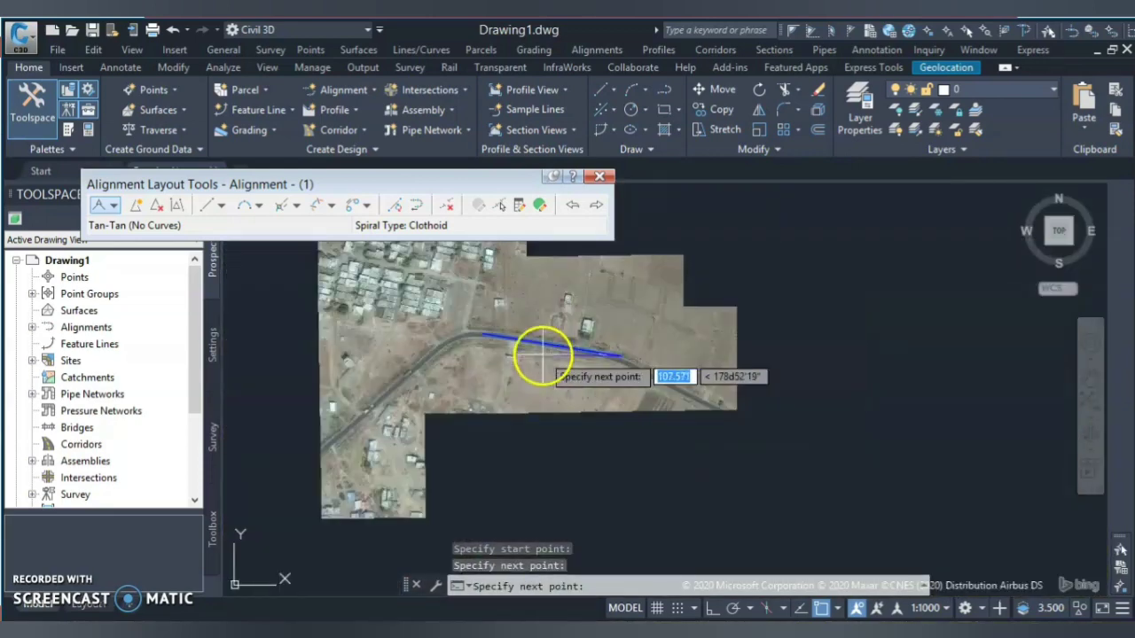
scroll(712, 430, "up", 2)
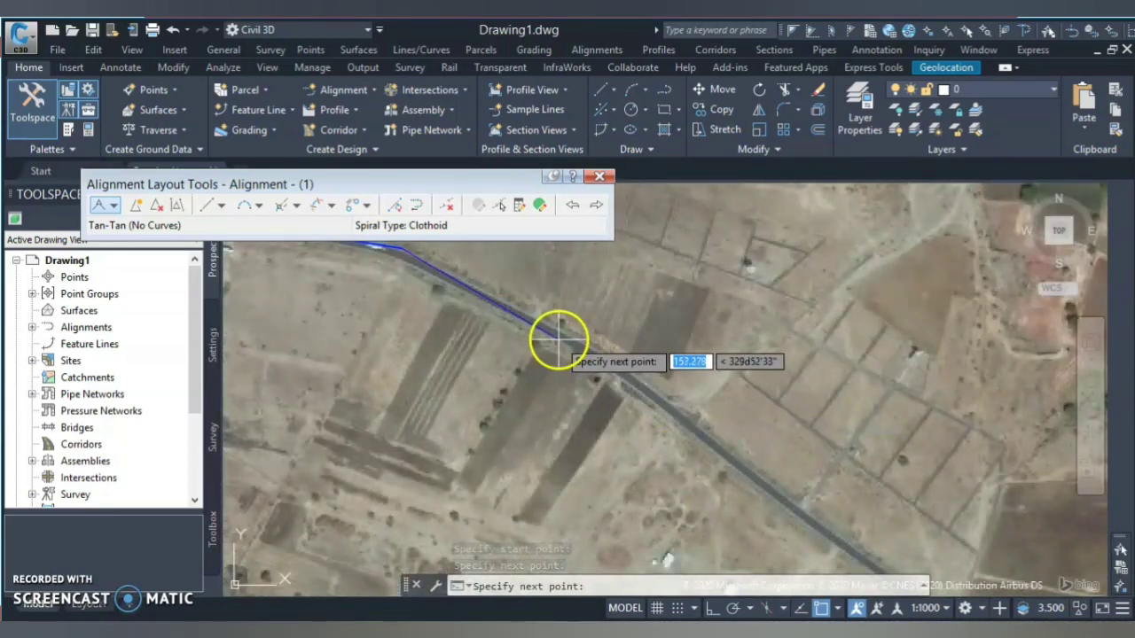
left_click(602, 358)
scroll(542, 309, "down", 2)
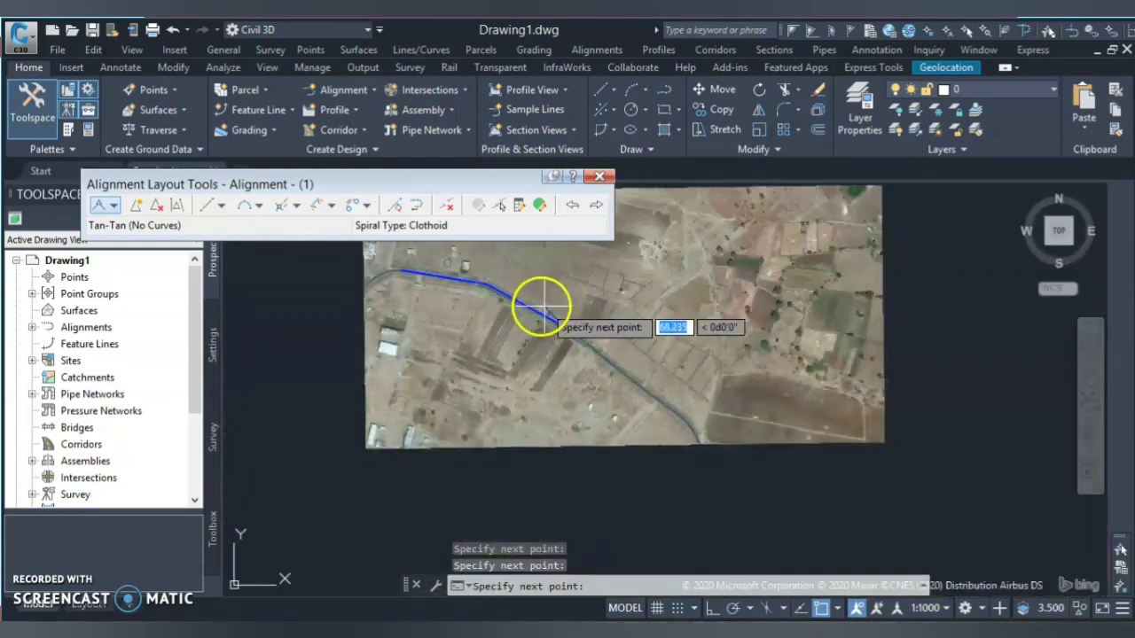
scroll(616, 375, "up", 4)
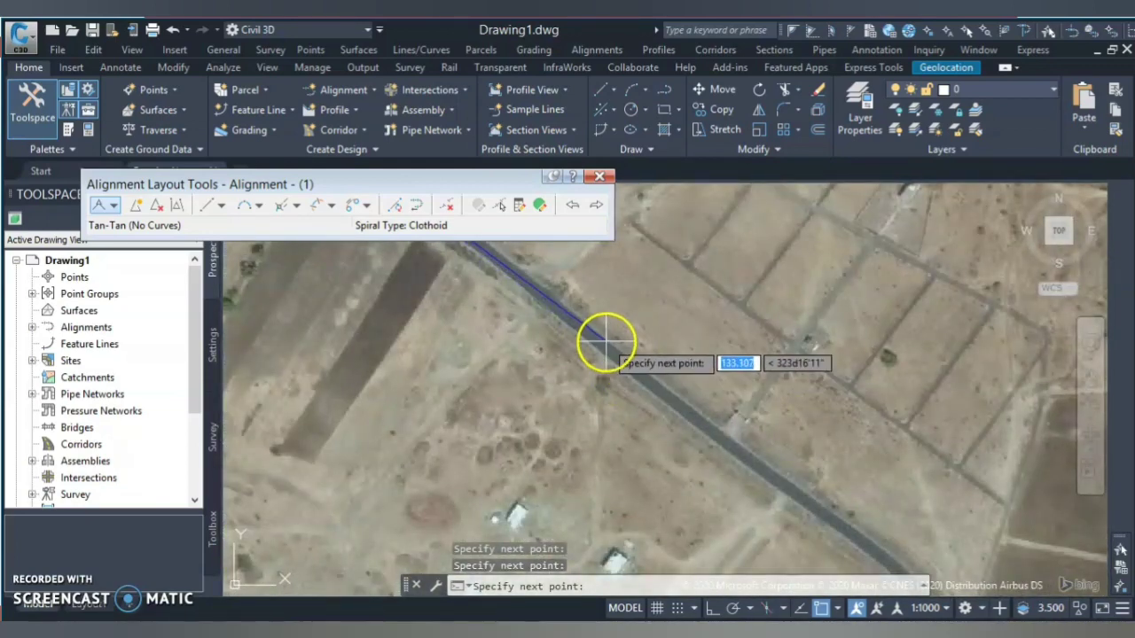
left_click(646, 381)
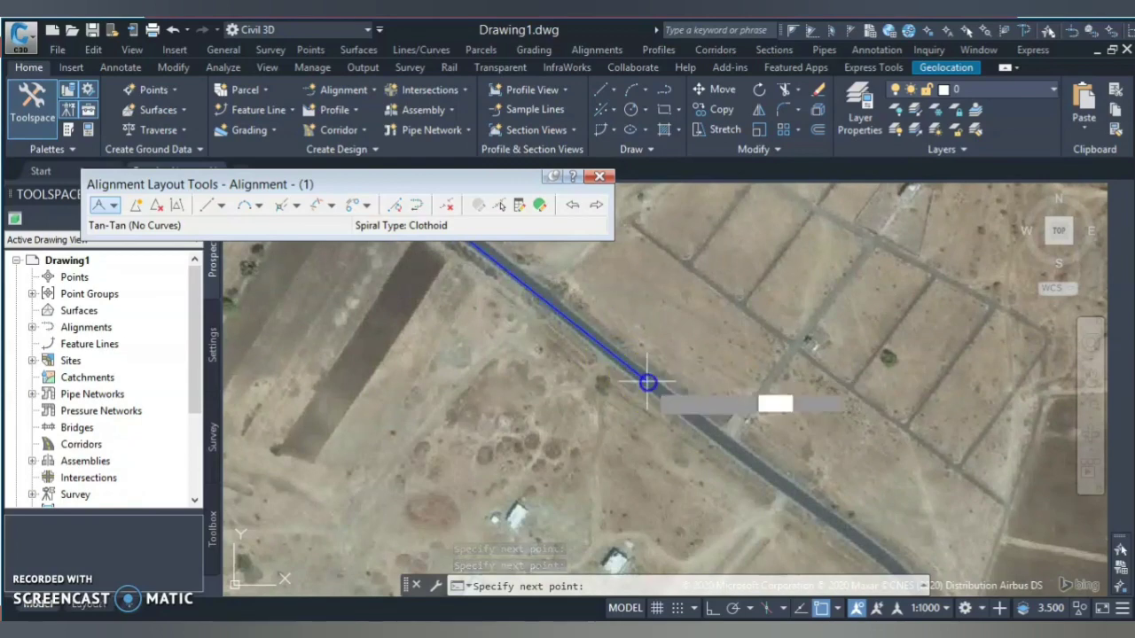
Extend the alignment southeast beyond the sharp bend, add a southward tangent ending about 1000 m from the start, and finish the layout.
scroll(603, 385, "down", 2)
scroll(571, 374, "up", 3)
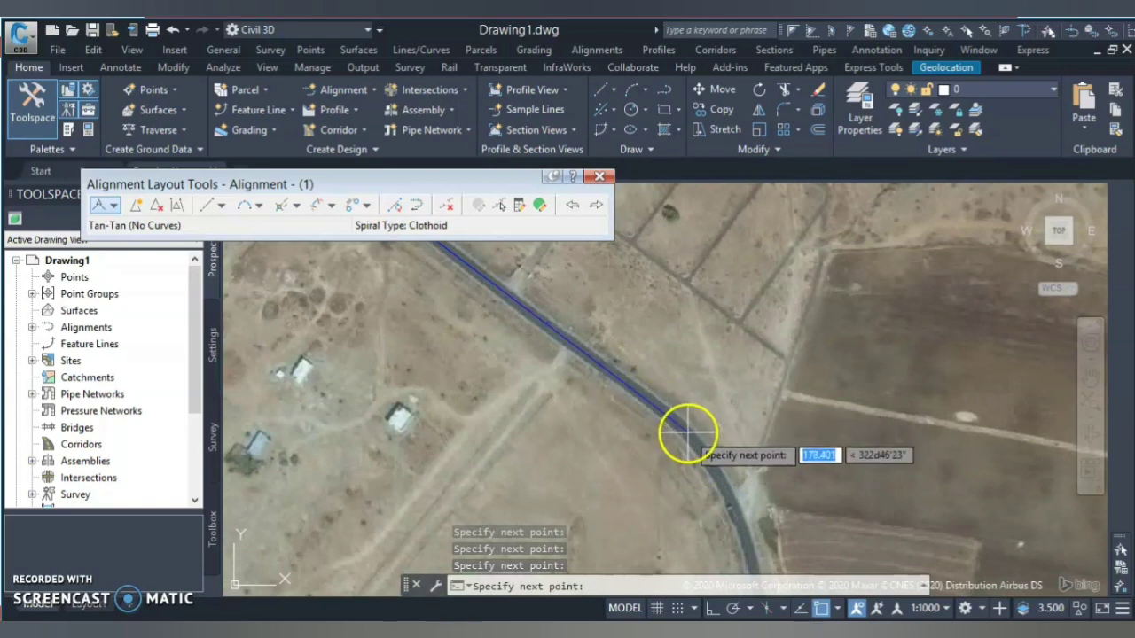
left_click(780, 503)
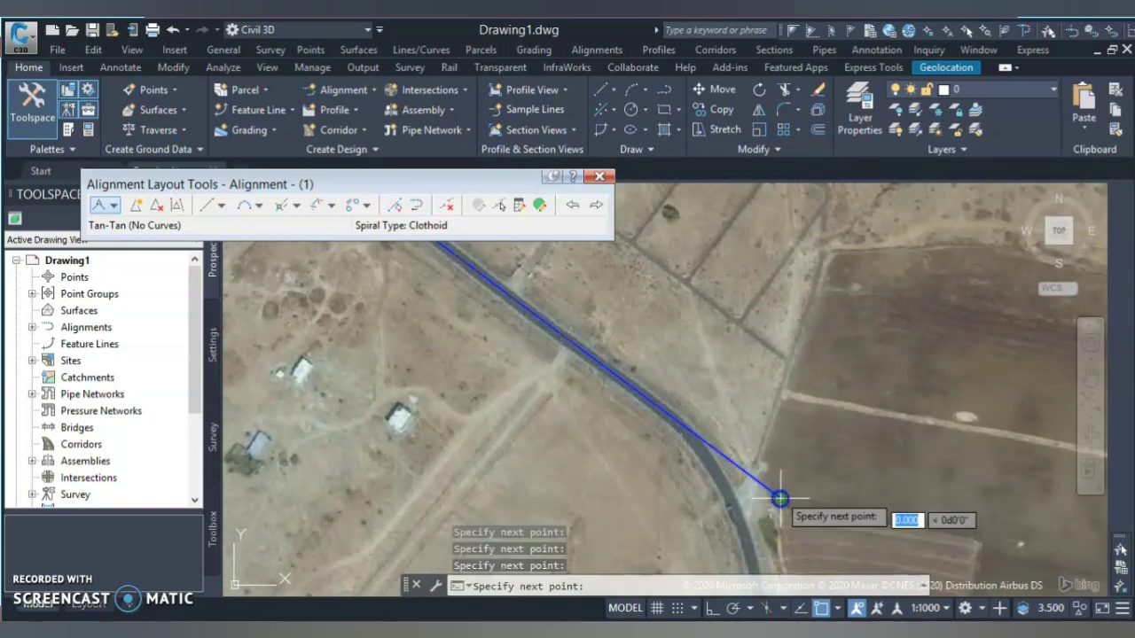
scroll(689, 279, "down", 2)
scroll(716, 461, "up", 3)
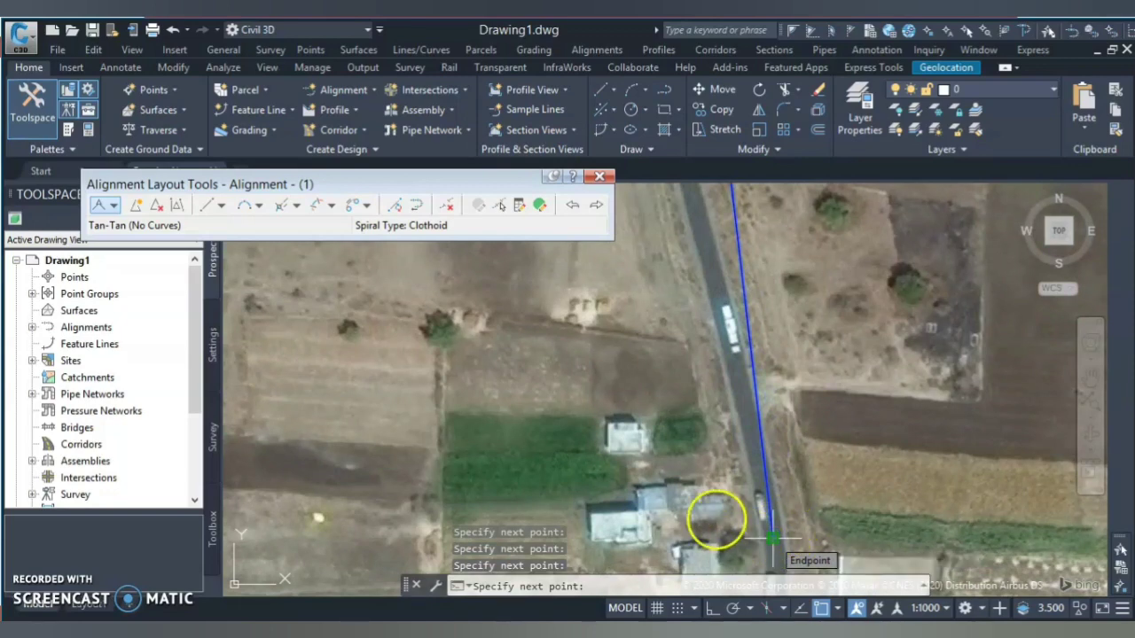
key("Return")
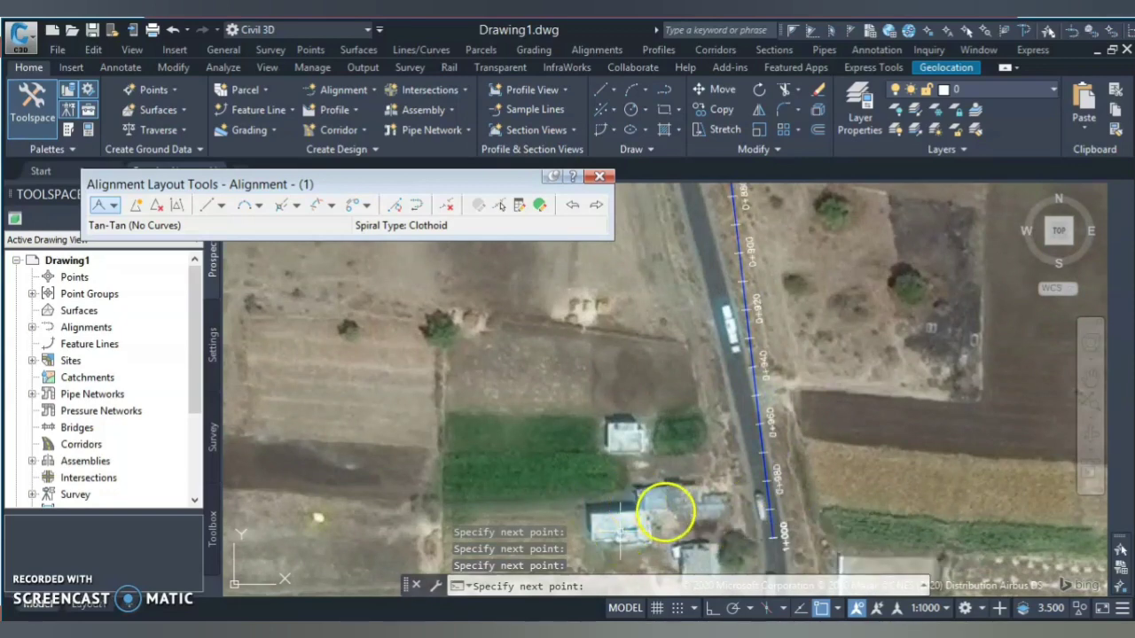
scroll(664, 502, "down", 2)
scroll(839, 453, "down", 3)
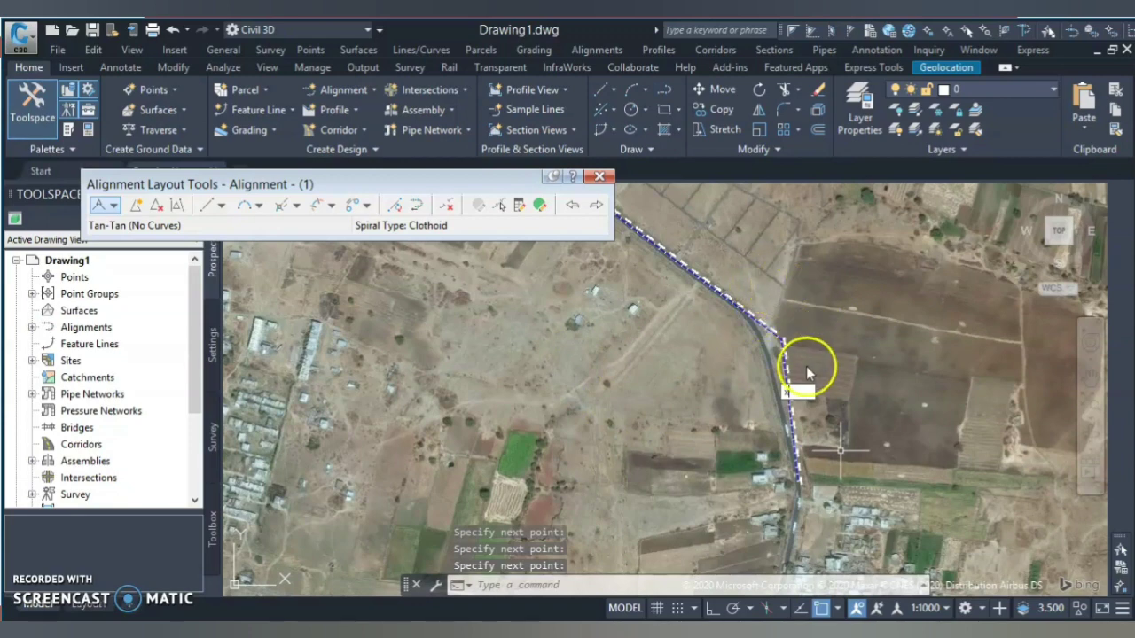
left_click_drag(826, 319, 759, 286)
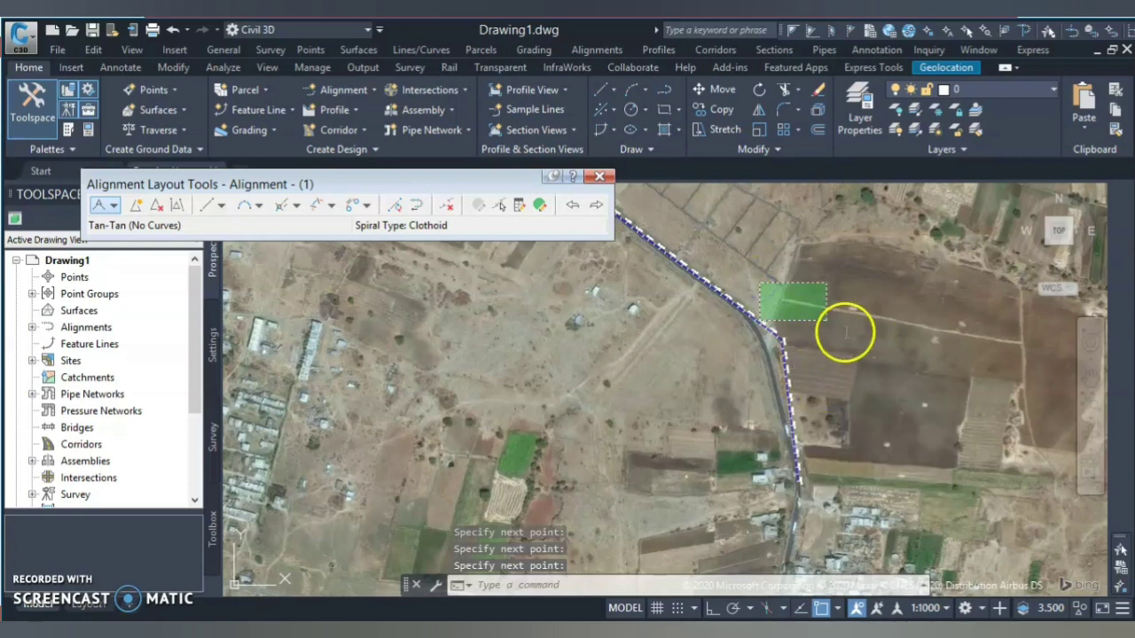
key("Escape")
left_click(829, 330)
scroll(830, 329, "up", 5)
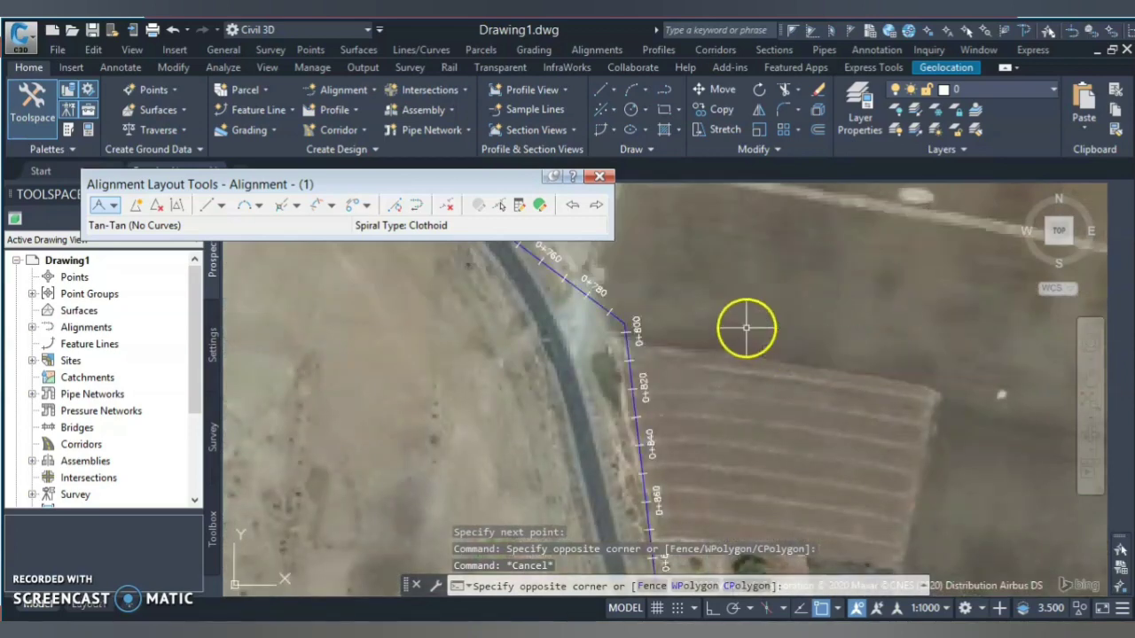
key("Escape")
Draw a construction line (XLINE) along the center of the straight road section south of the sharp bend.
type("X")
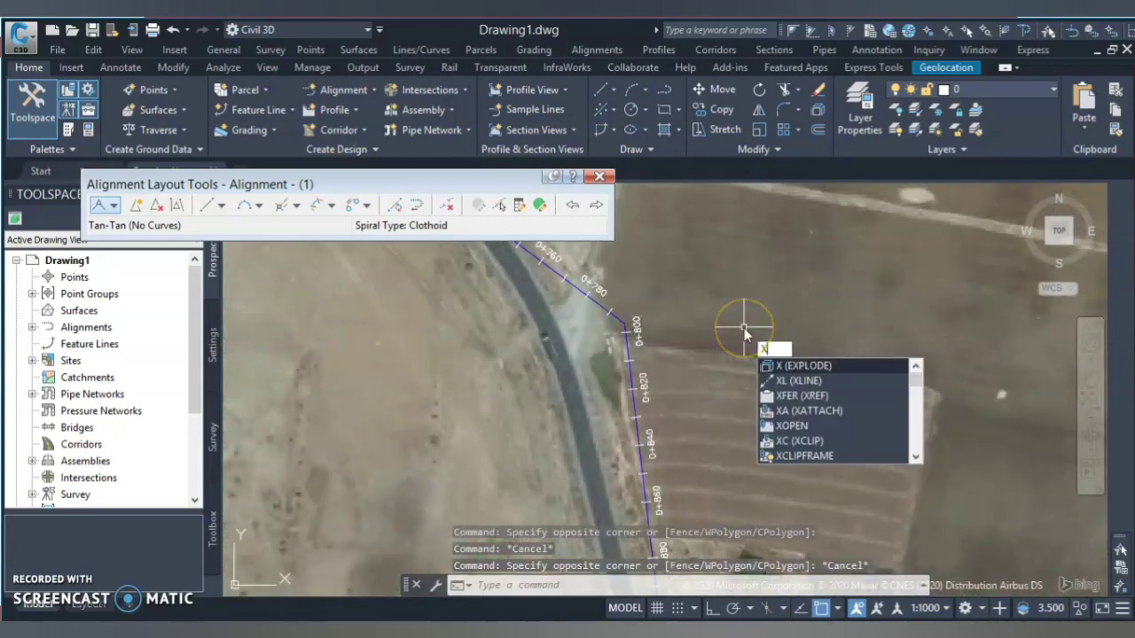
type("L")
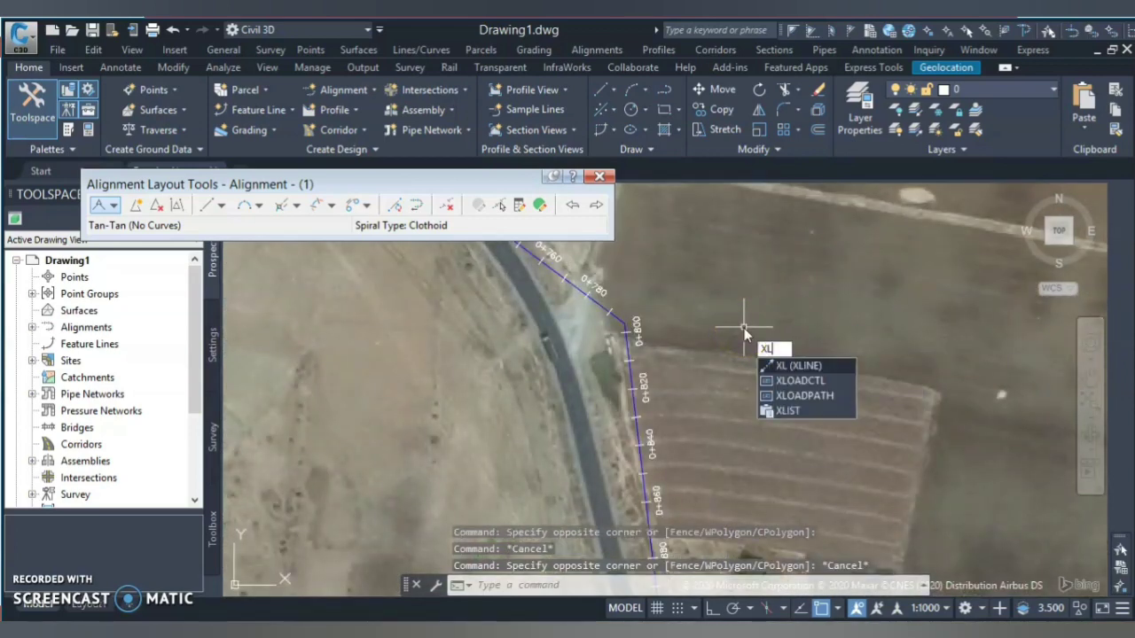
key("Return")
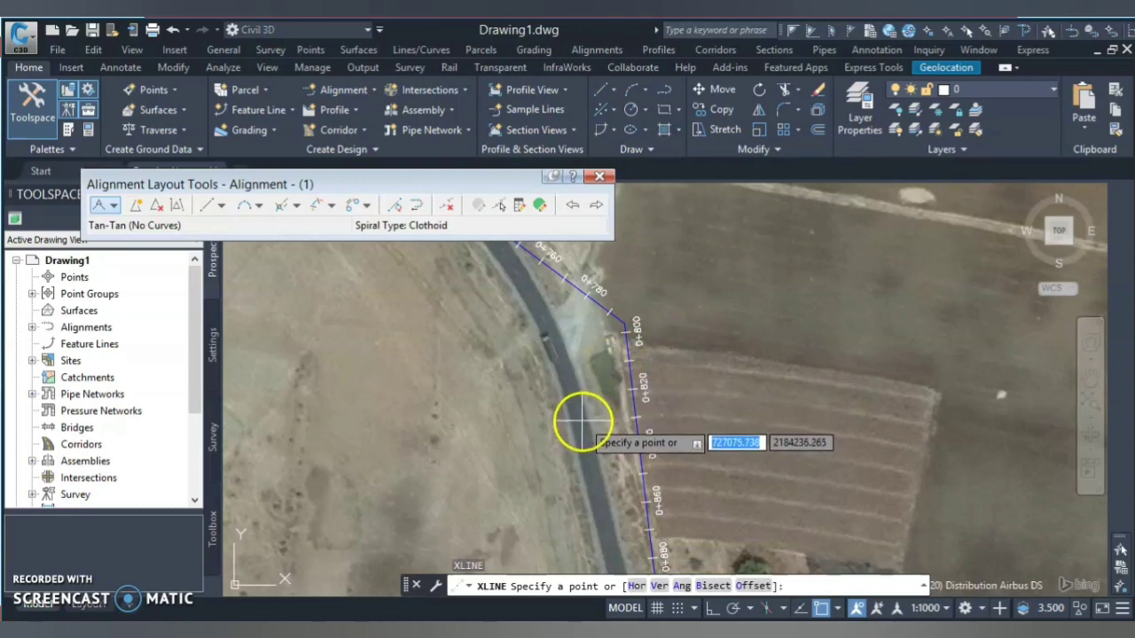
left_click(582, 420)
scroll(587, 346, "up", 3)
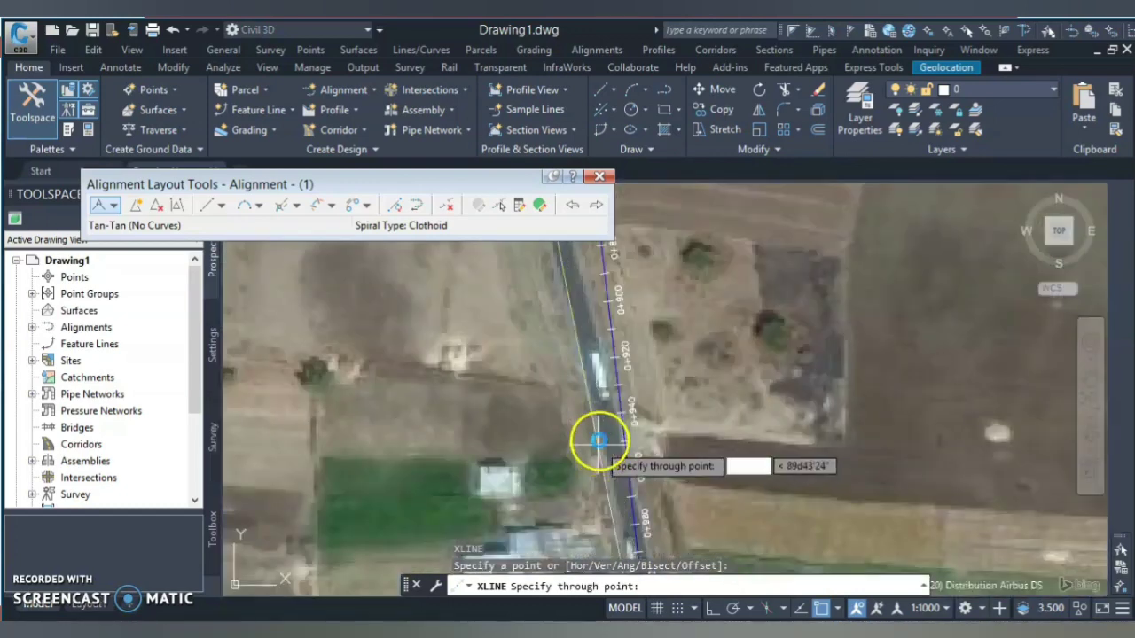
left_click(617, 466)
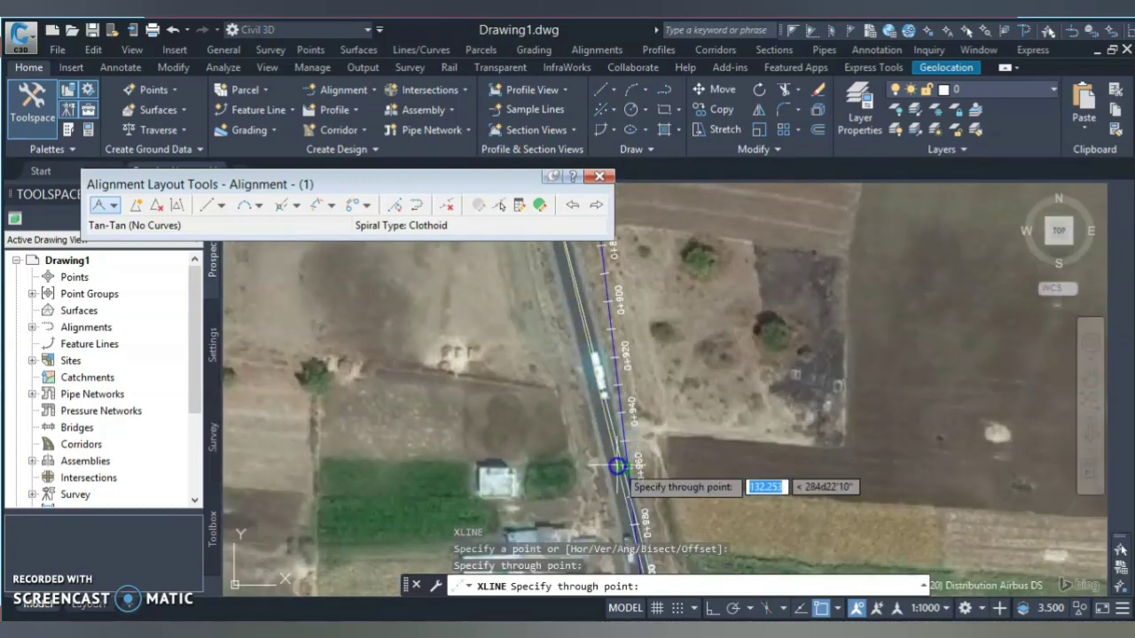
key("Escape")
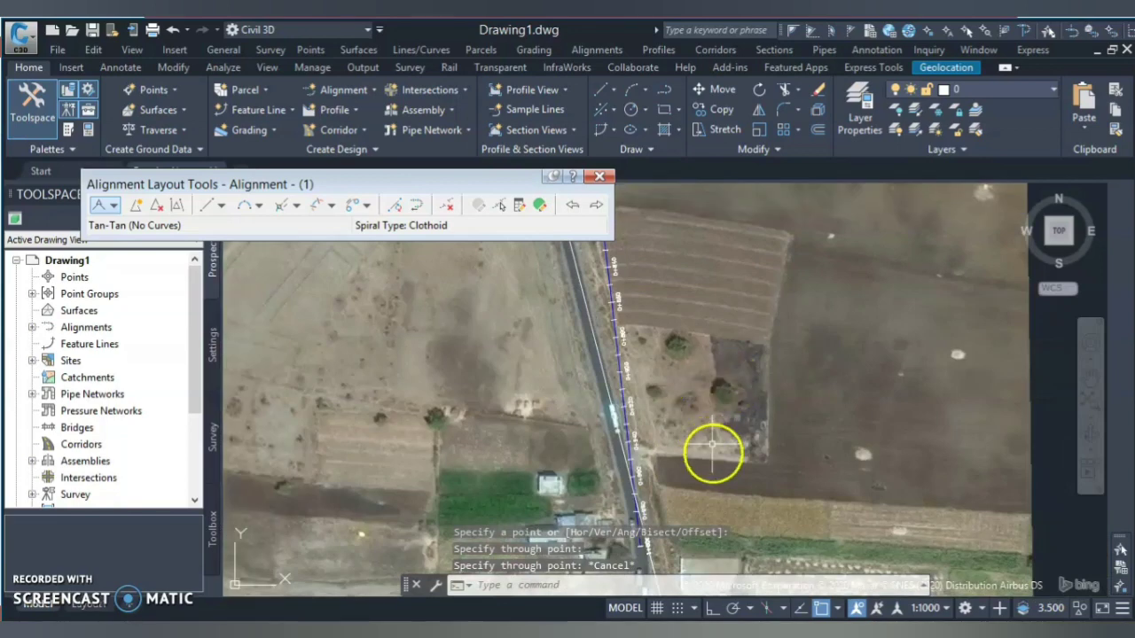
scroll(712, 456, "down", 3)
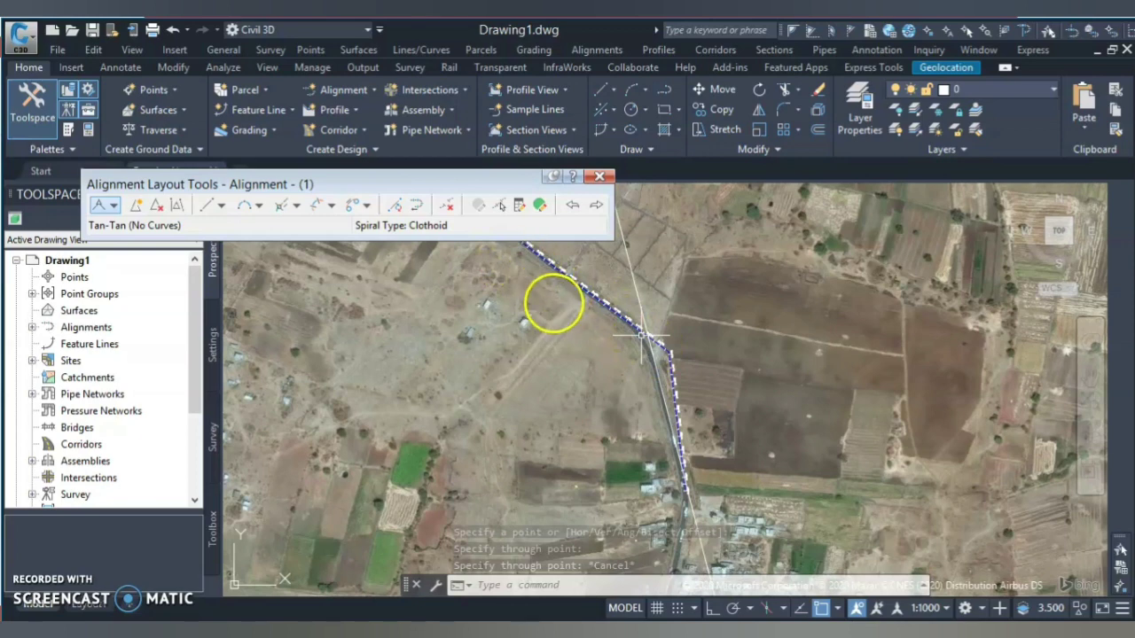
scroll(587, 322, "up", 2)
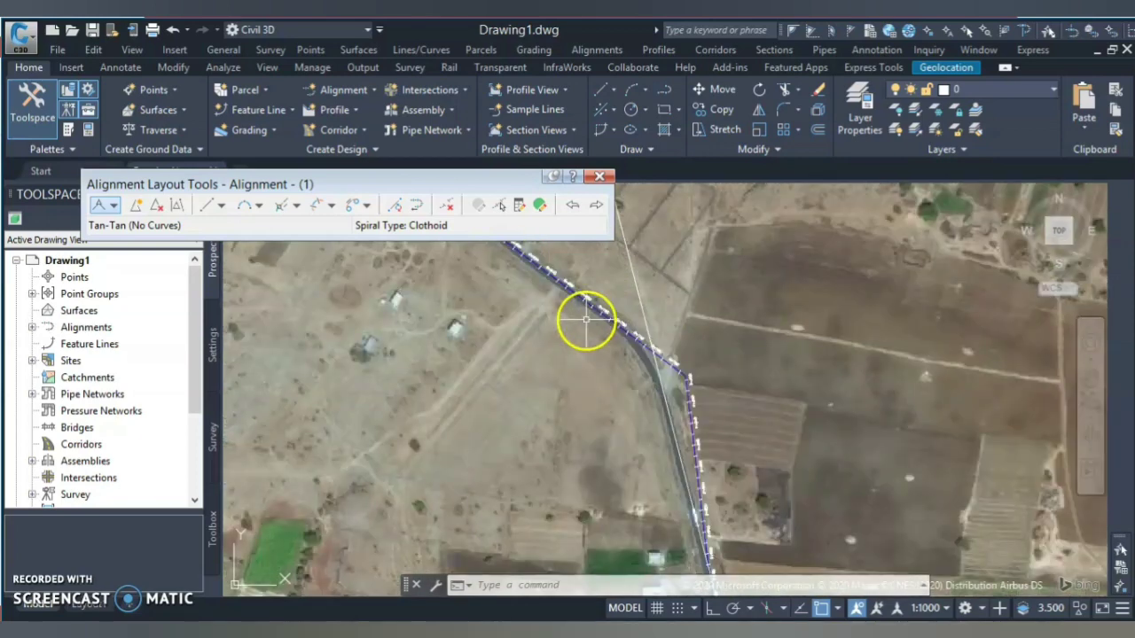
Move the alignment's PI at the sharp bend west onto the construction line, aligning the southward tangent with the road.
left_click(684, 375)
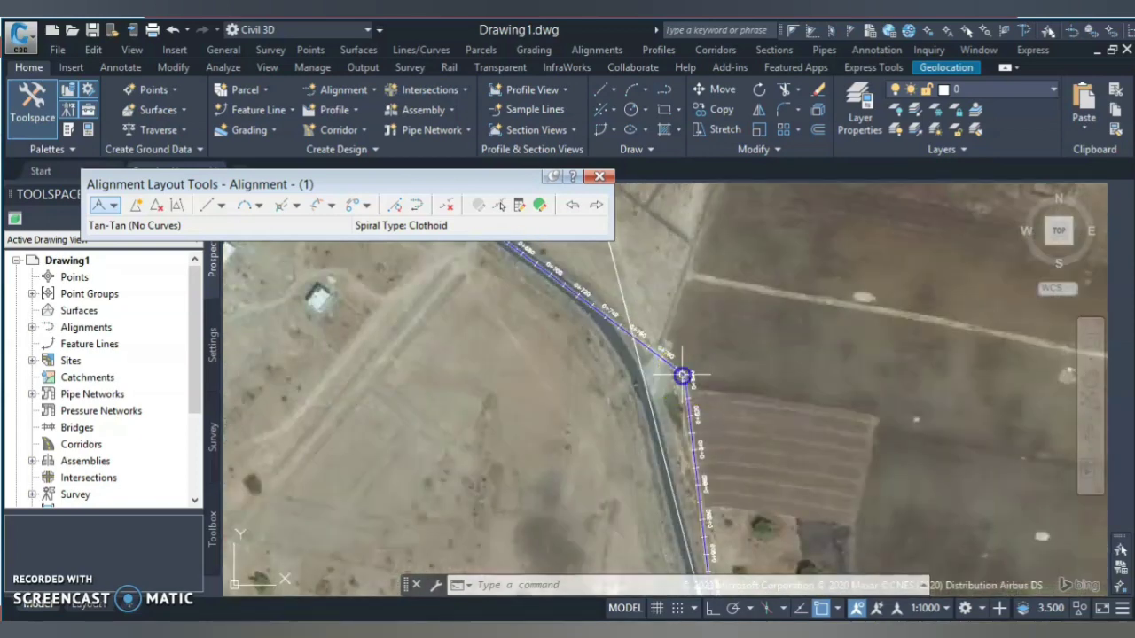
left_click(684, 375)
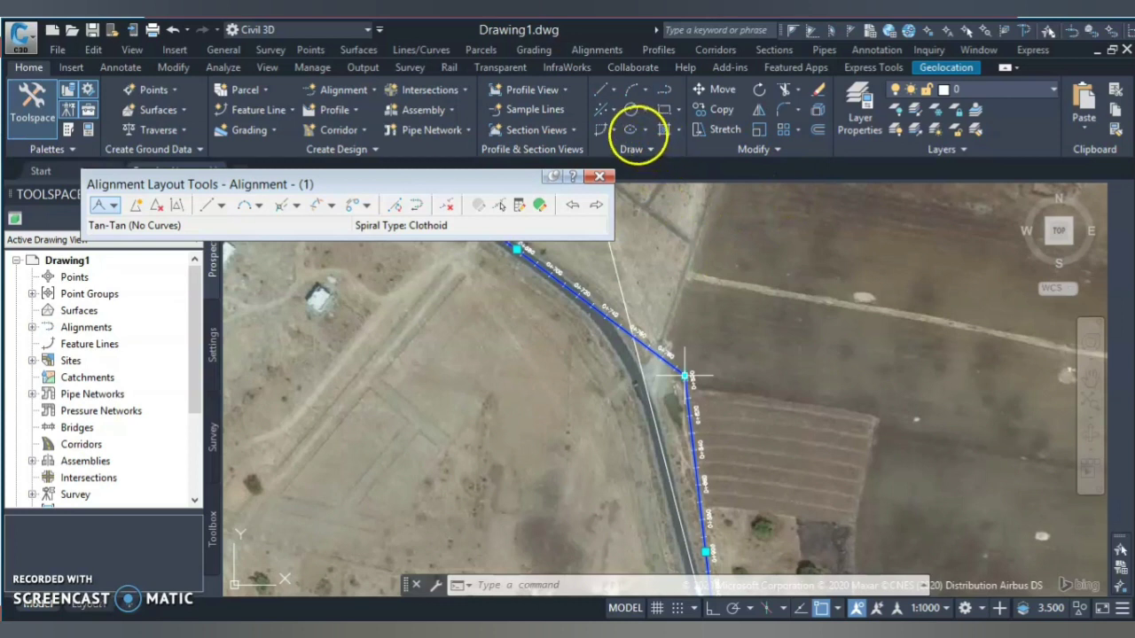
left_click(765, 210)
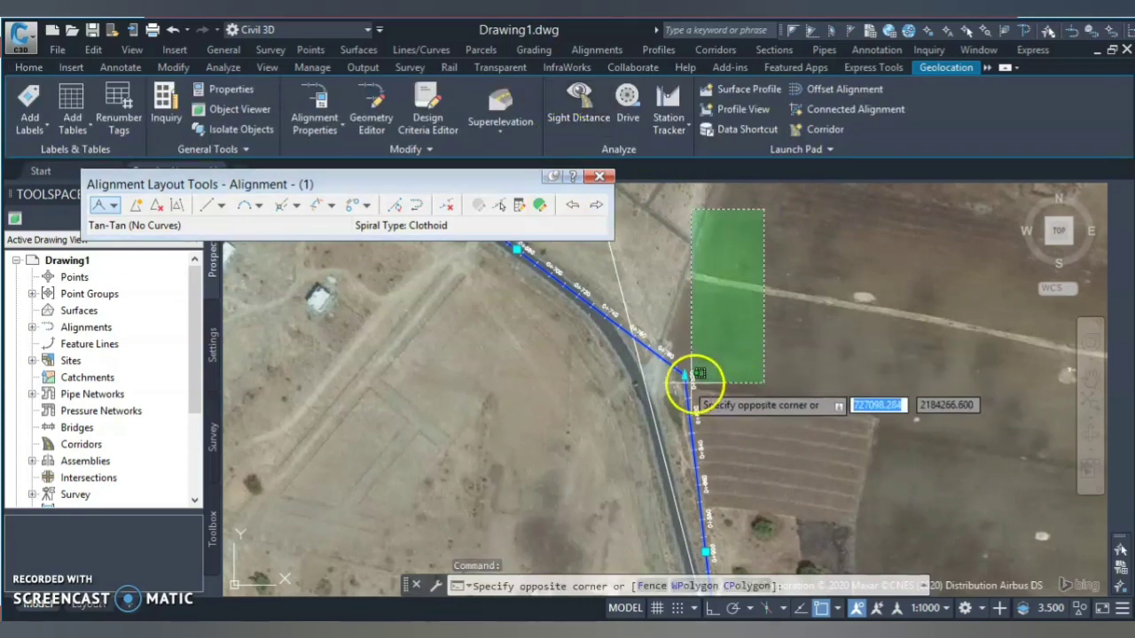
left_click(698, 377)
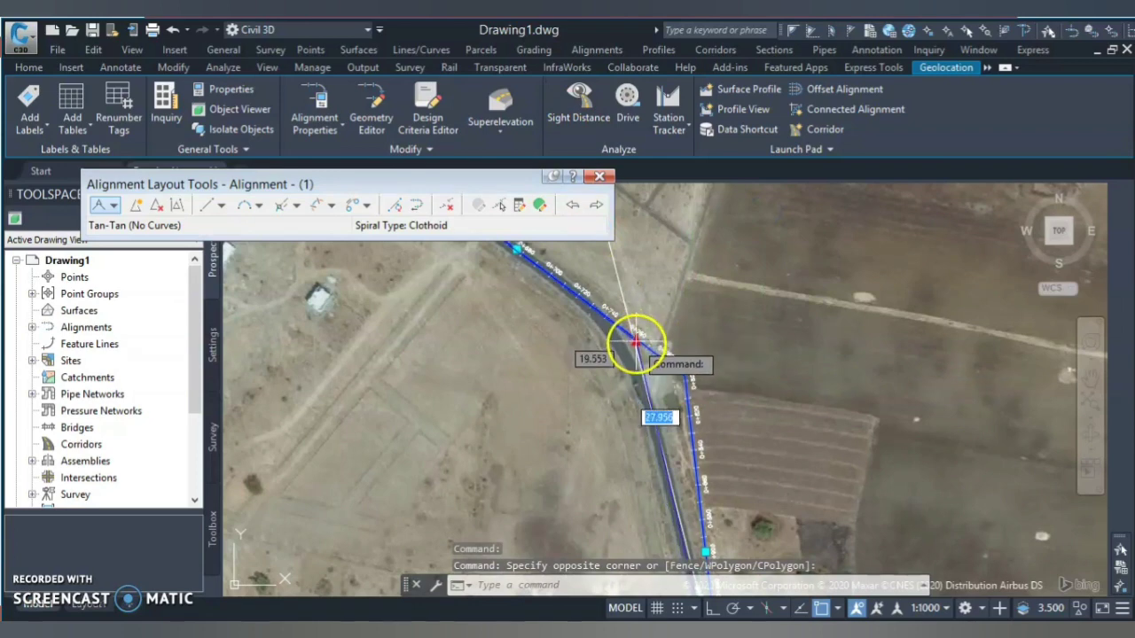
left_click(636, 339)
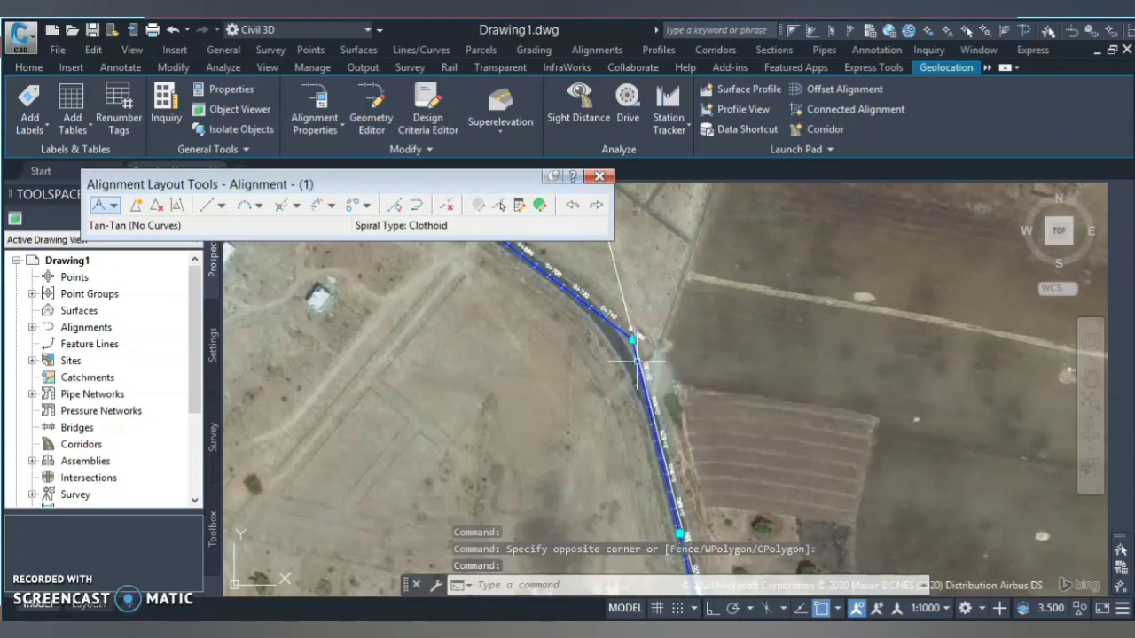
scroll(831, 443, "down", 2)
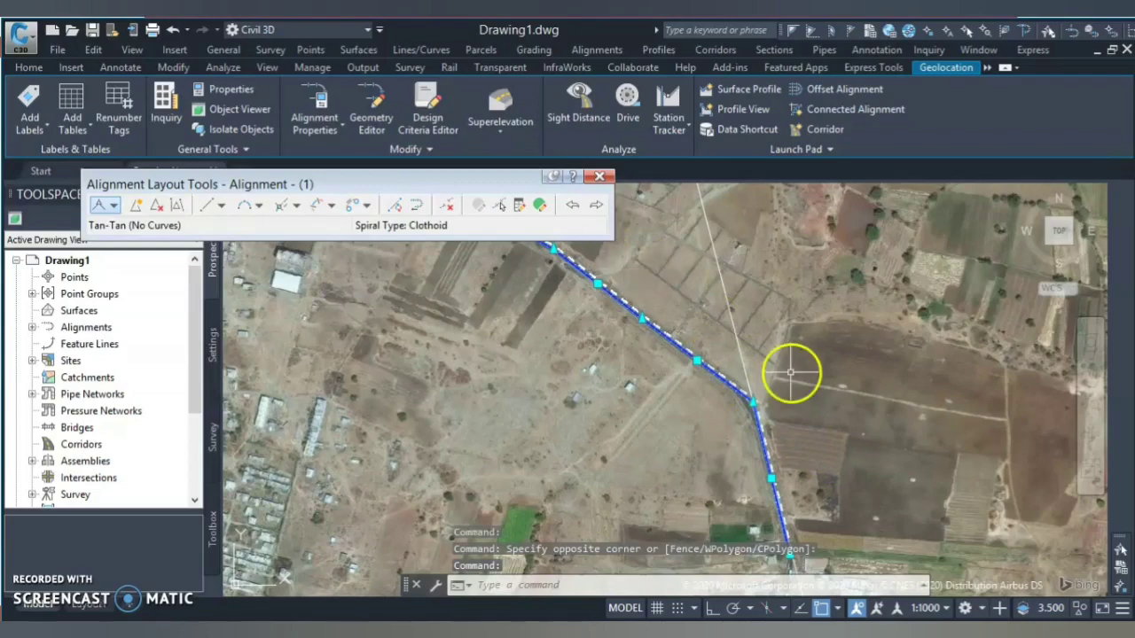
scroll(634, 321, "up", 3)
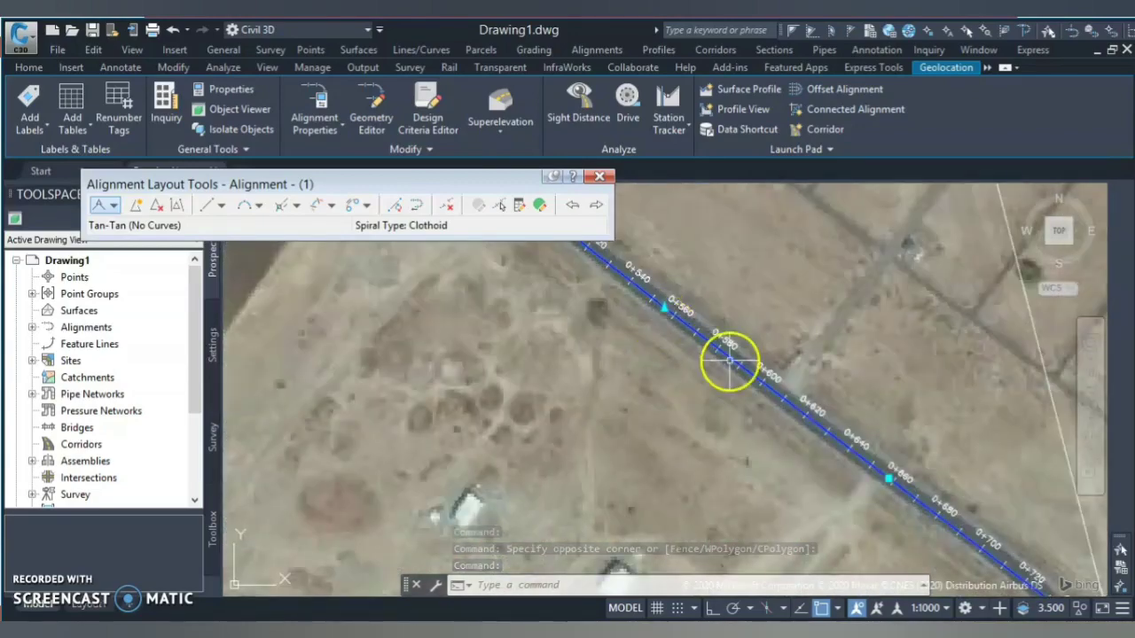
scroll(728, 361, "down", 3)
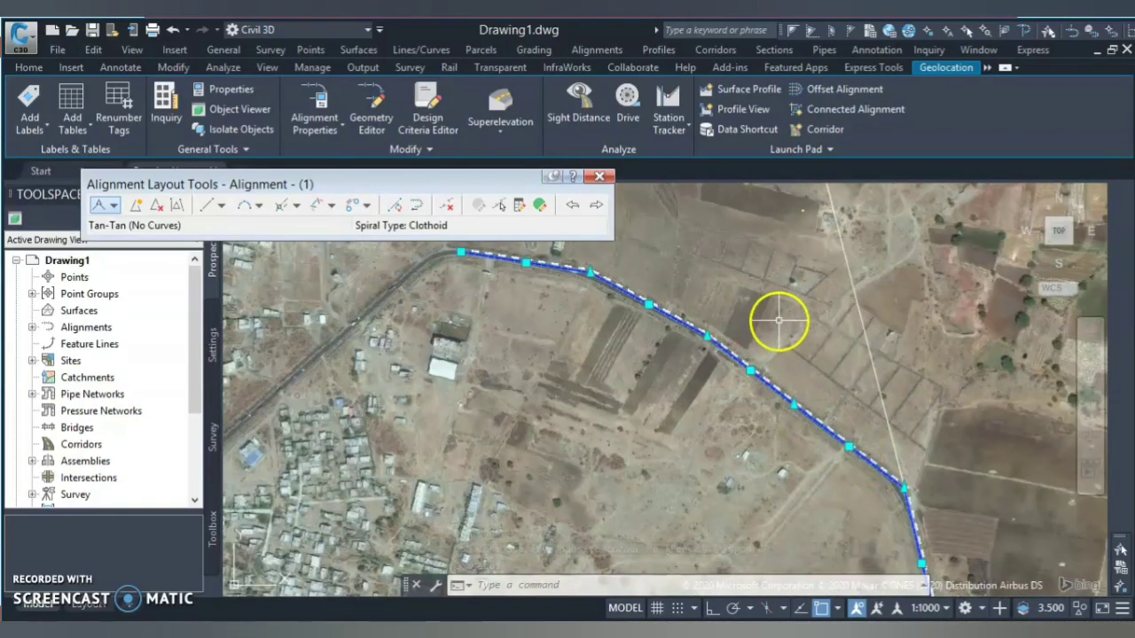
key("Escape")
Add a Free Spiral-Curve-Spiral between the first two tangents, solution angle less than 180, radius 400 m, spirals in and out 55 m.
scroll(553, 256, "up", 4)
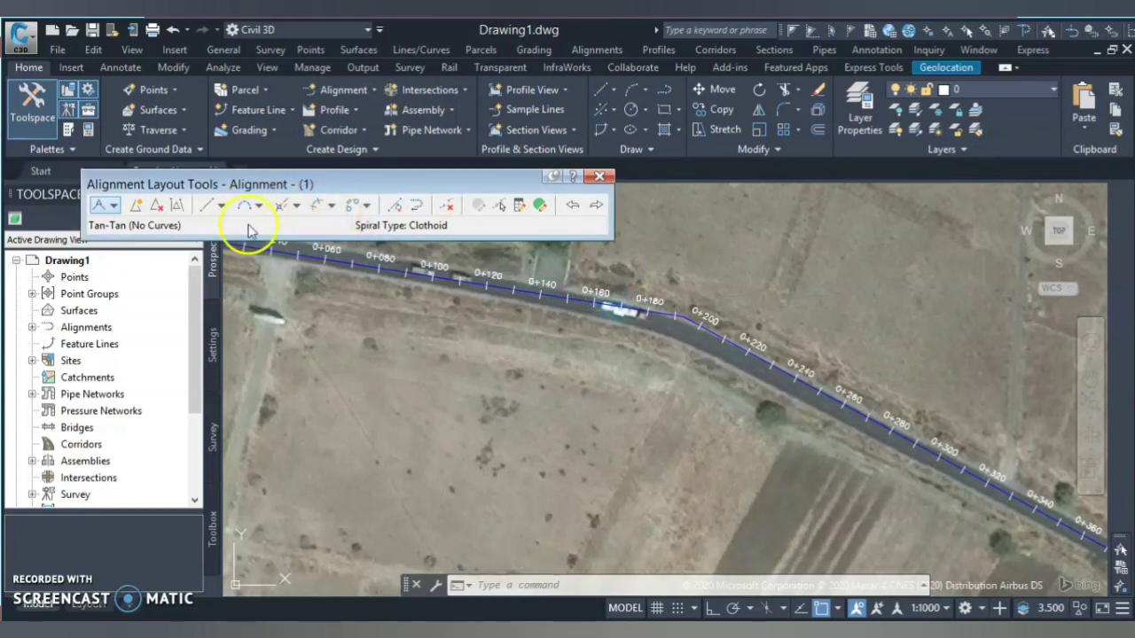
left_click(333, 205)
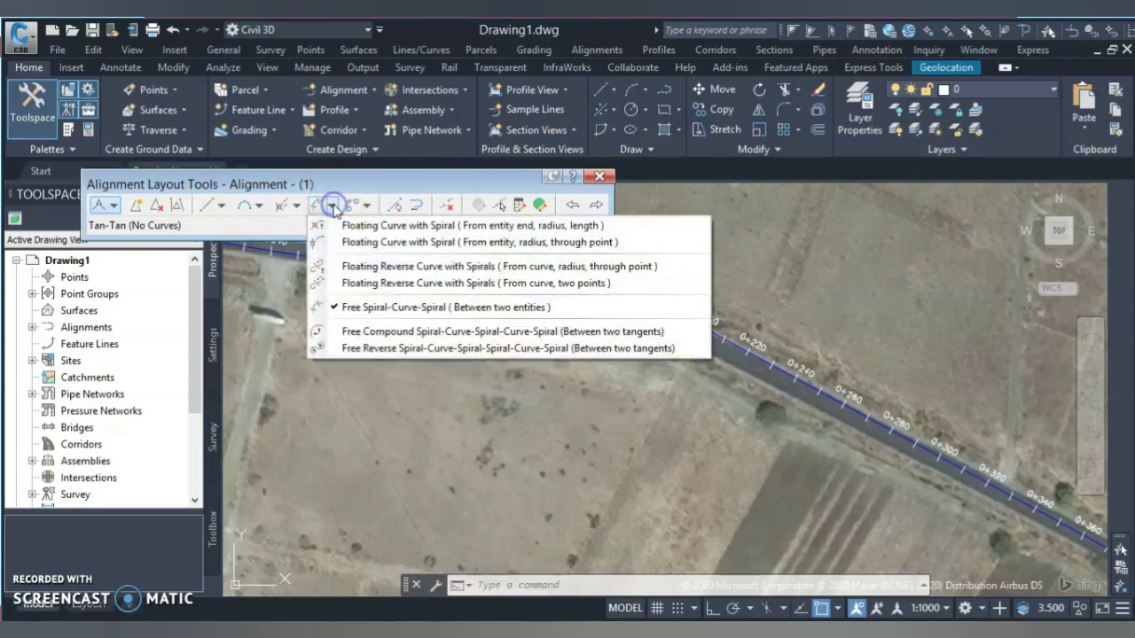
left_click(394, 308)
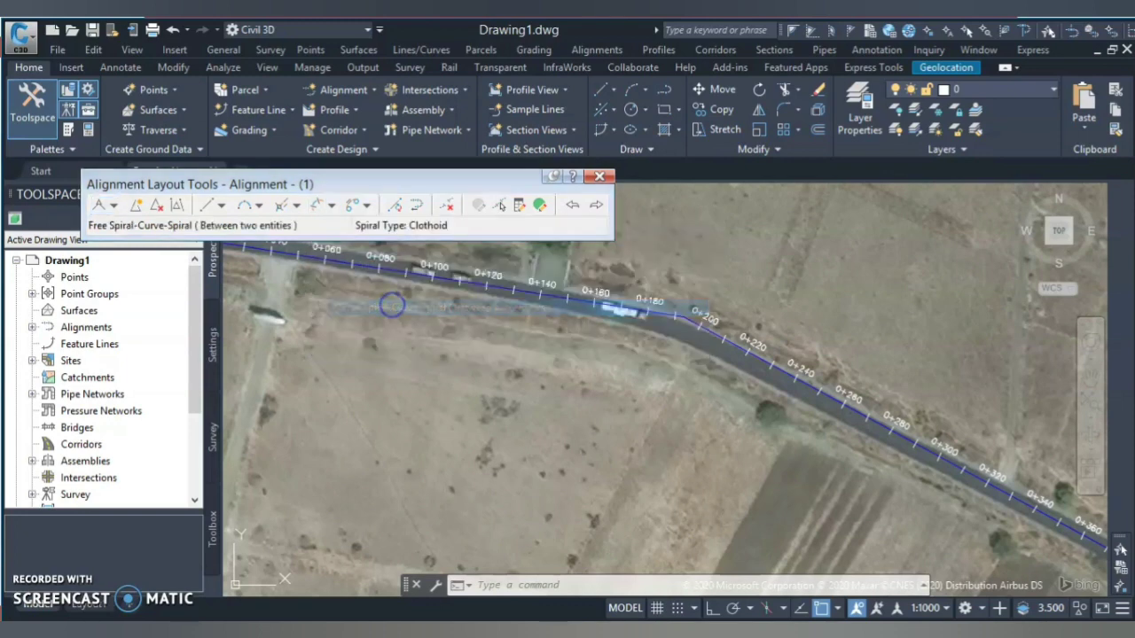
scroll(631, 315, "up", 4)
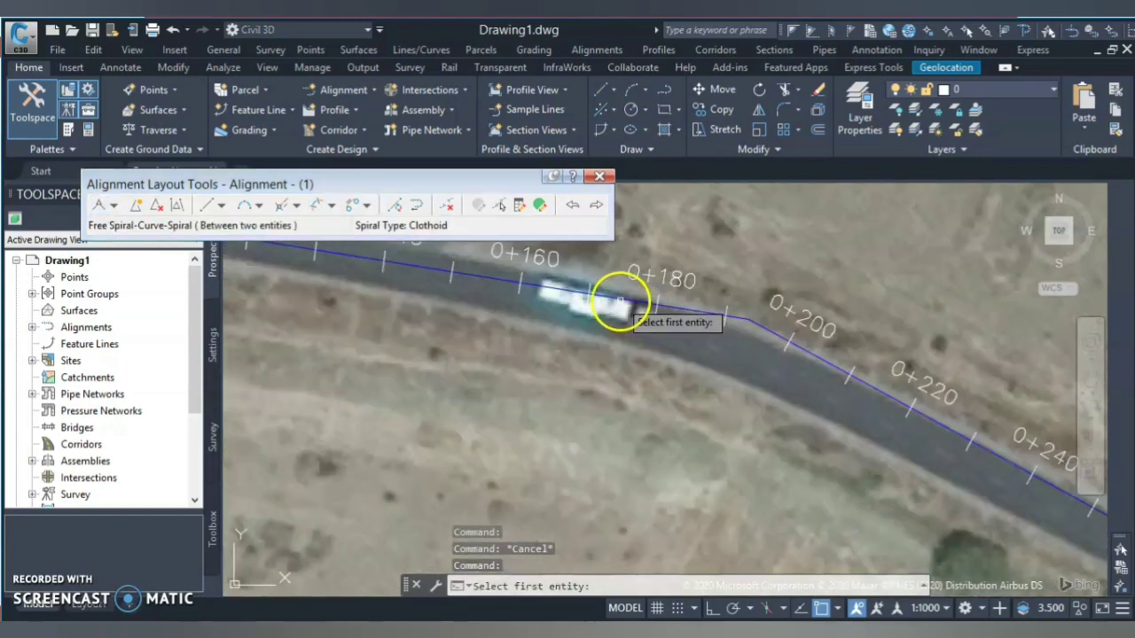
left_click(618, 300)
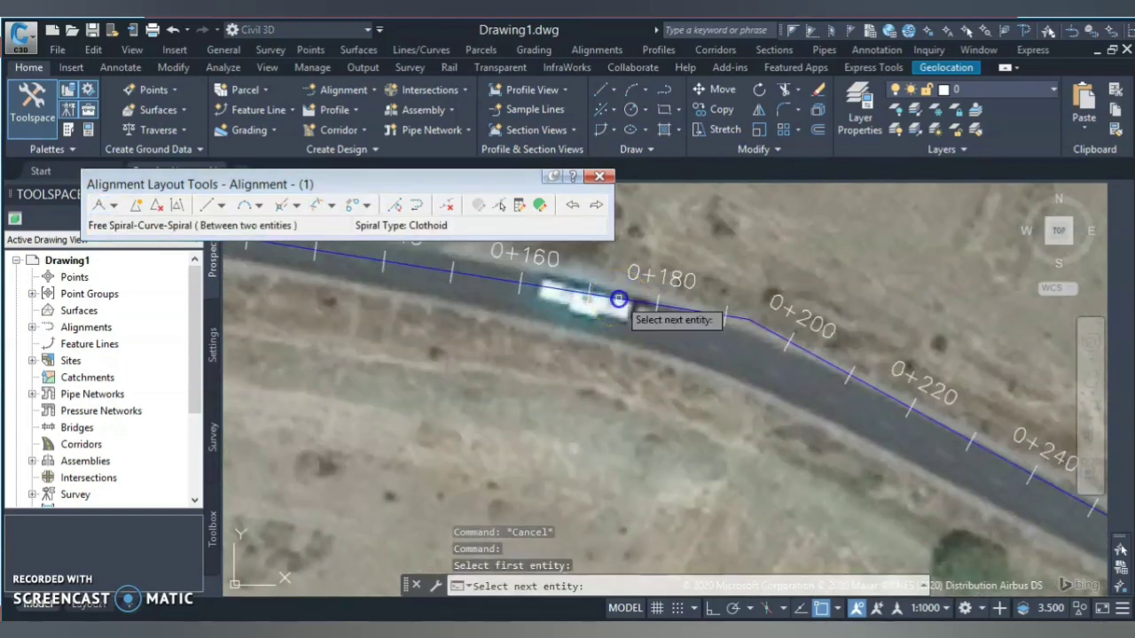
left_click(809, 350)
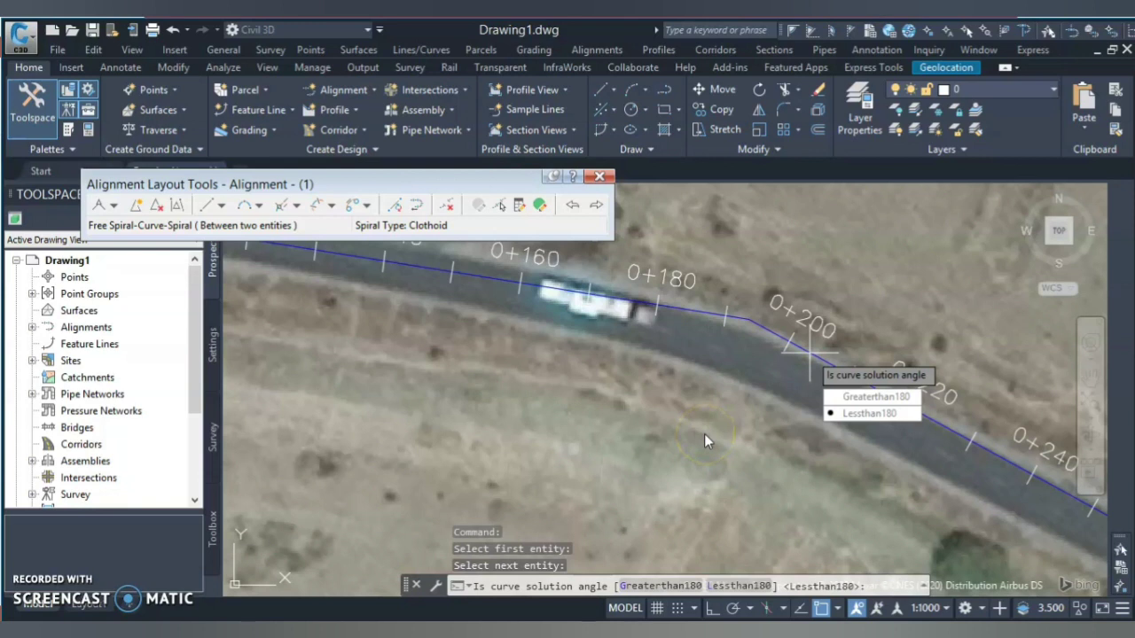
key("Return")
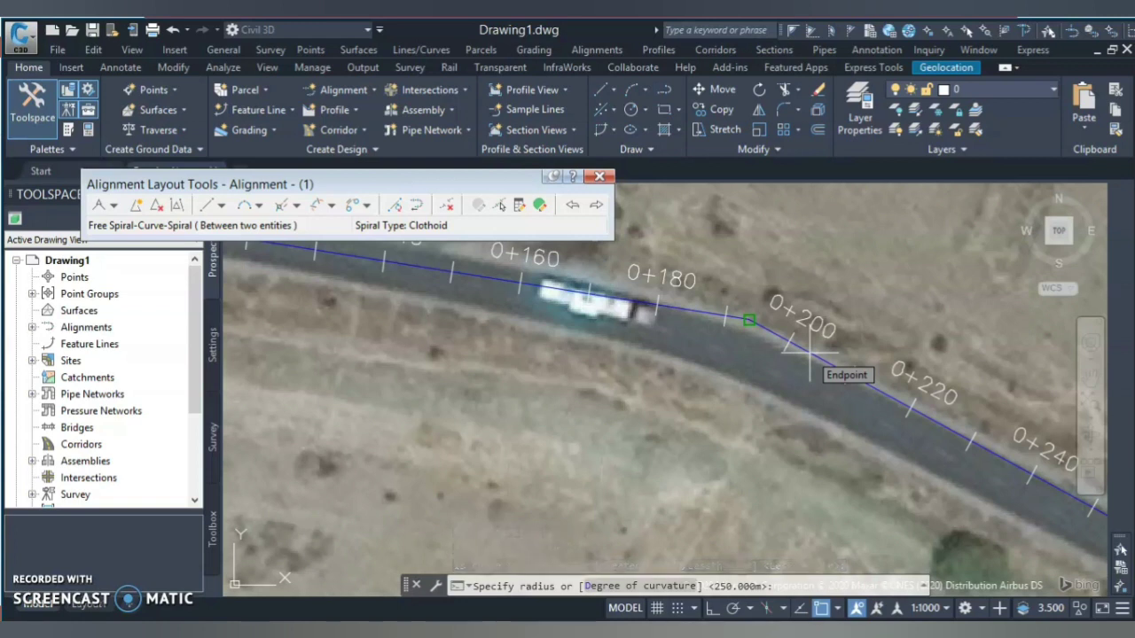
type("400")
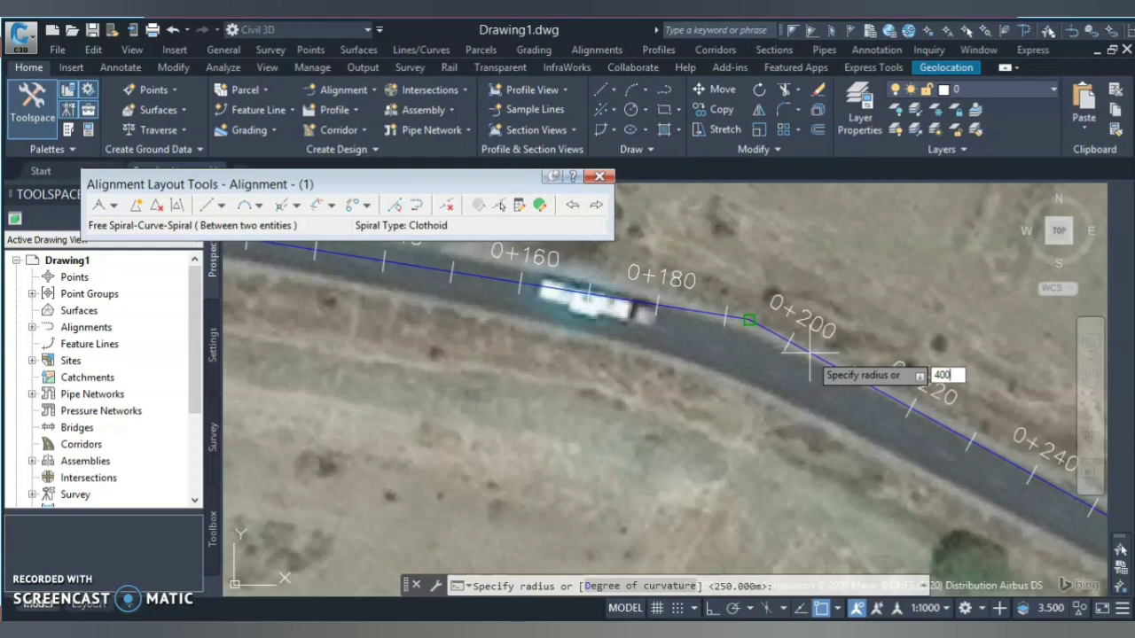
key("Return")
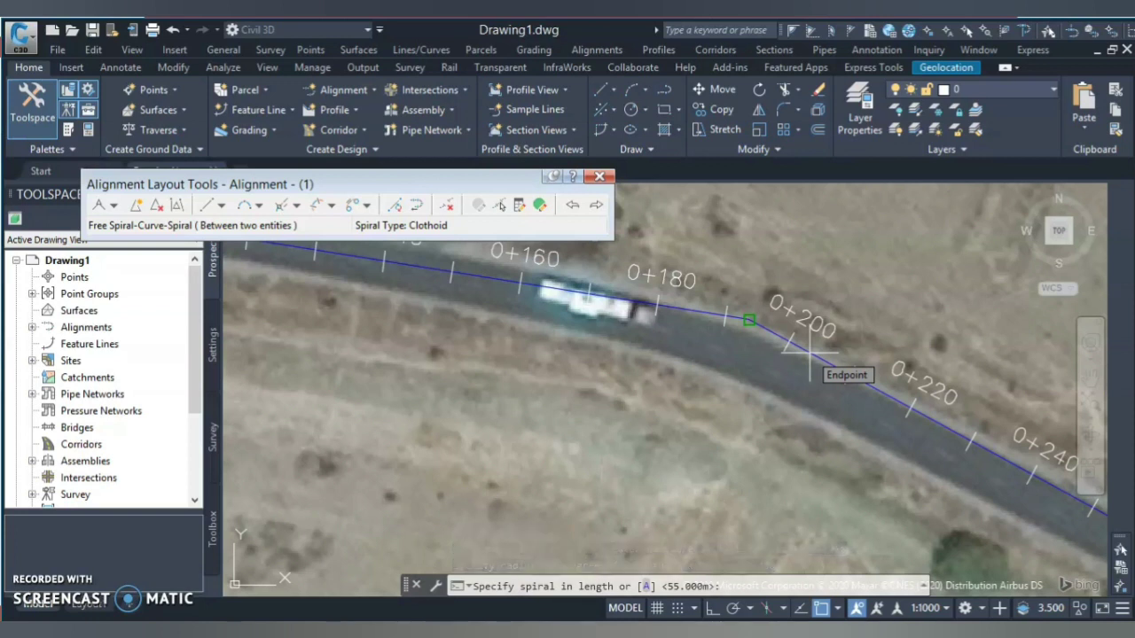
type("55")
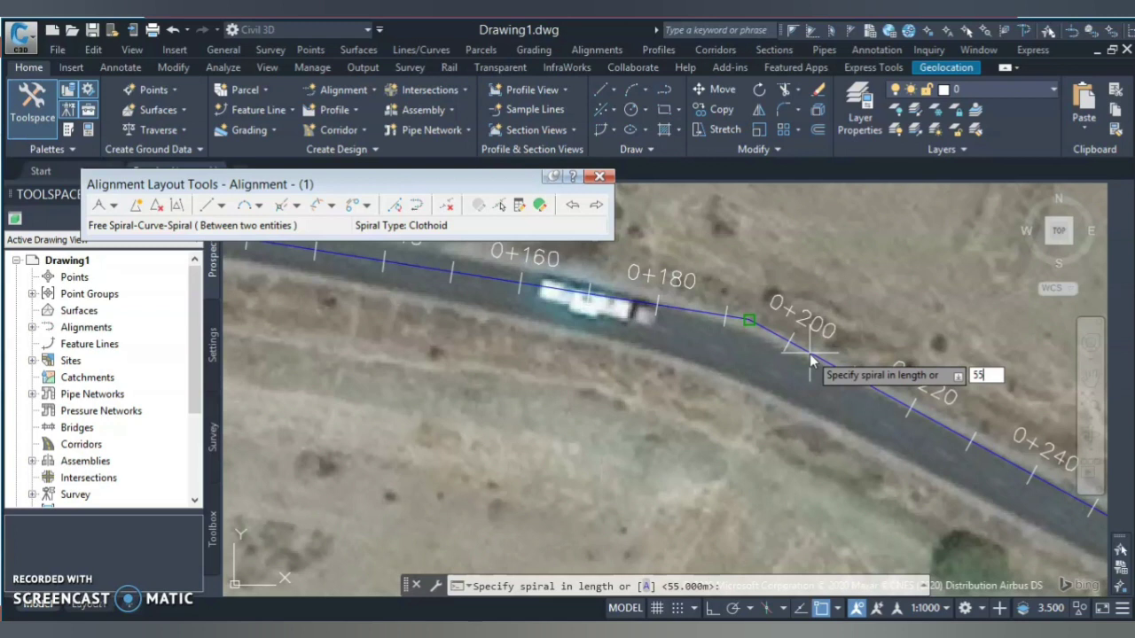
key("Return")
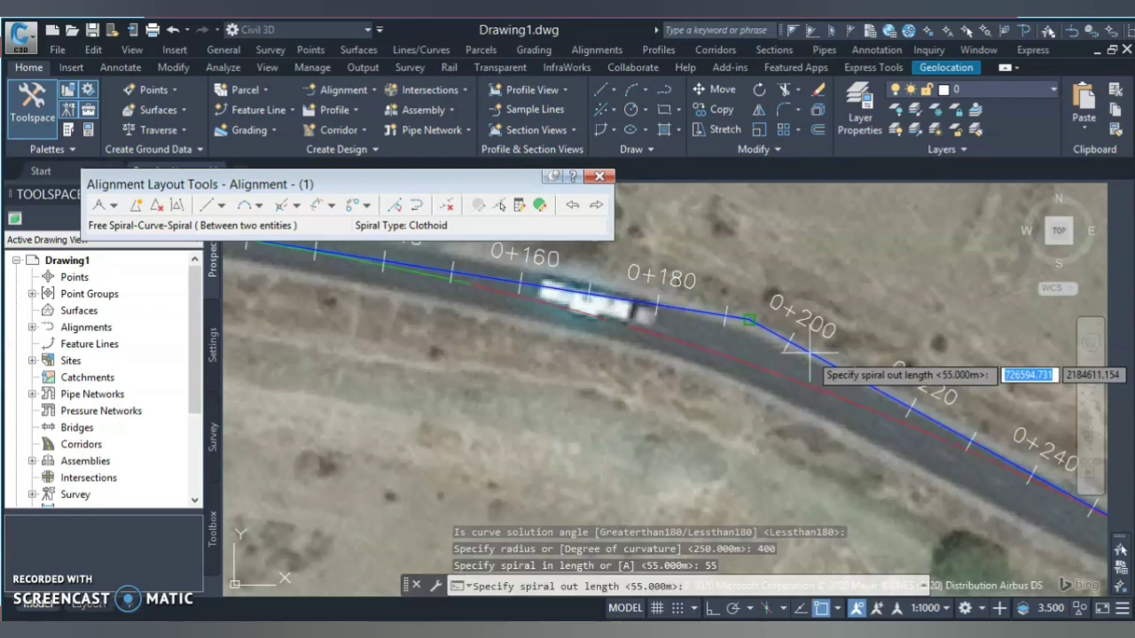
type("55")
key("Return")
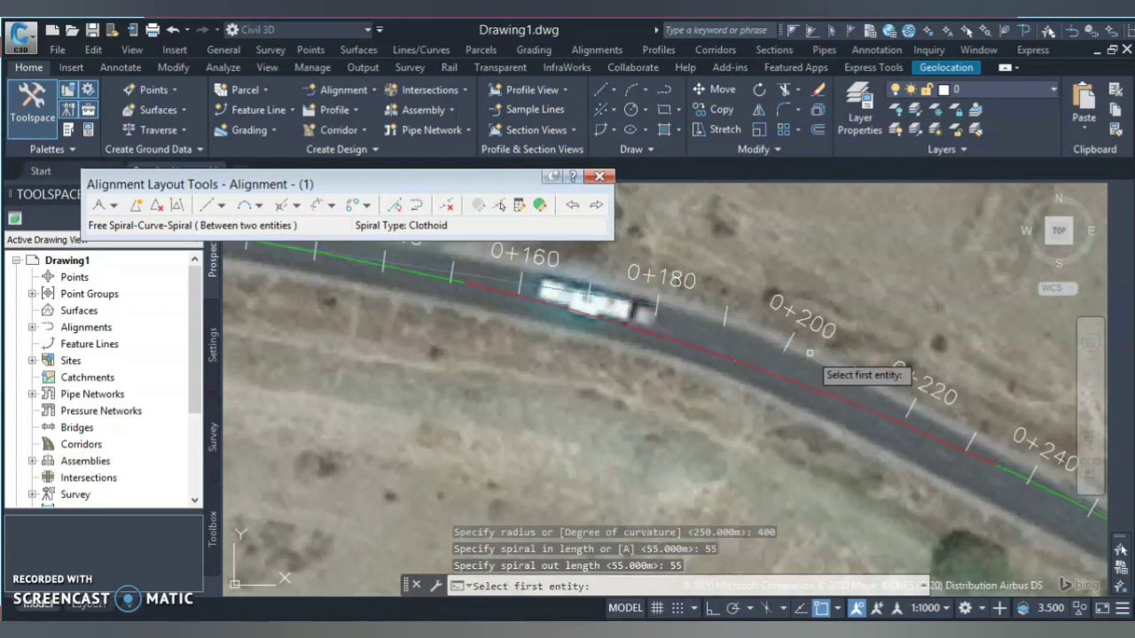
left_click(808, 353)
left_click(774, 392)
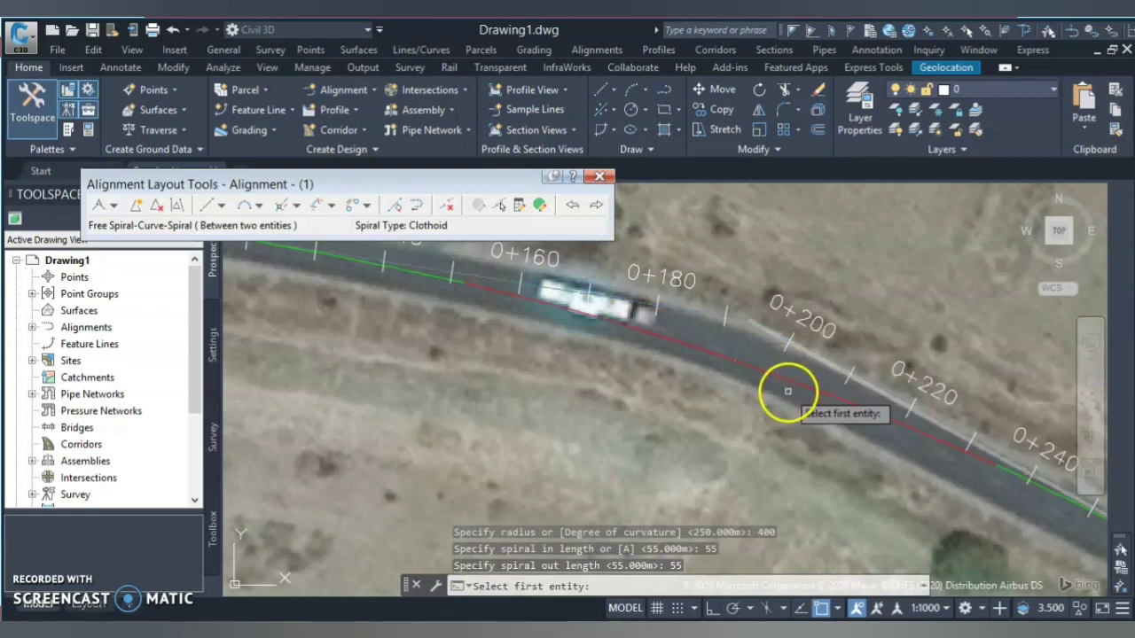
key("Escape")
Open the Alignment Grid View and set the radius of the first curve to 450 m.
scroll(656, 403, "down", 4)
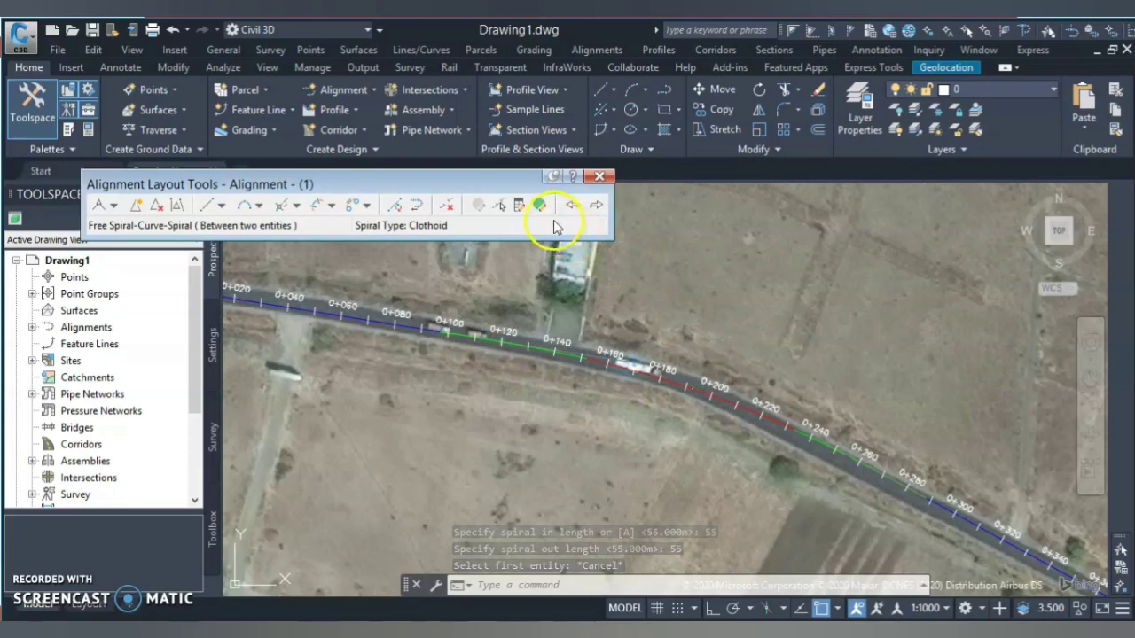
left_click(540, 208)
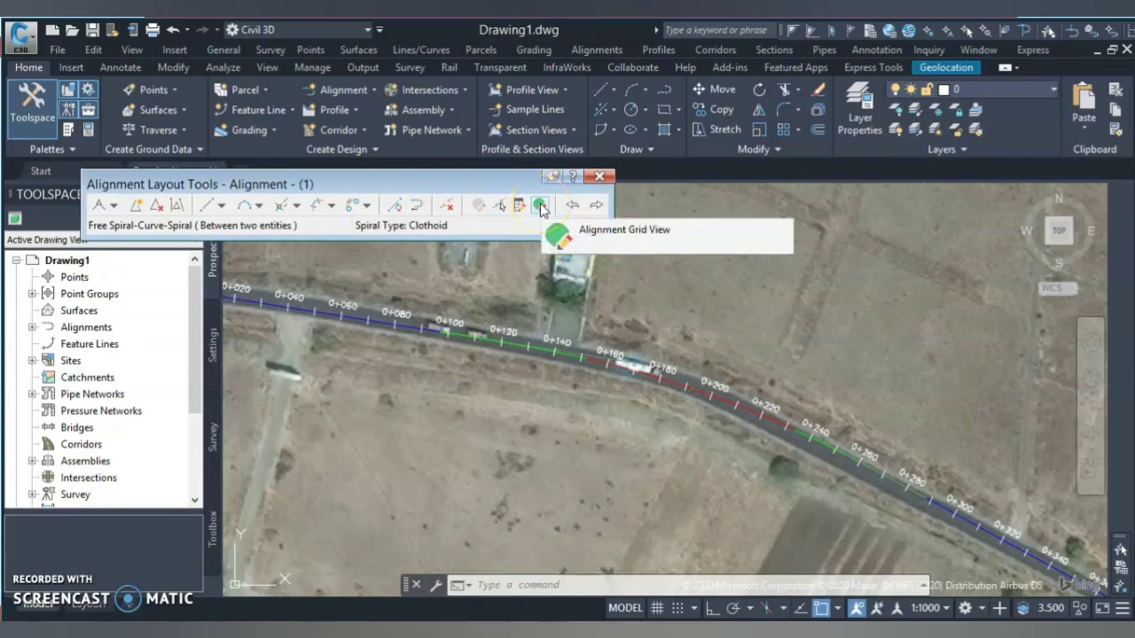
left_click(542, 208)
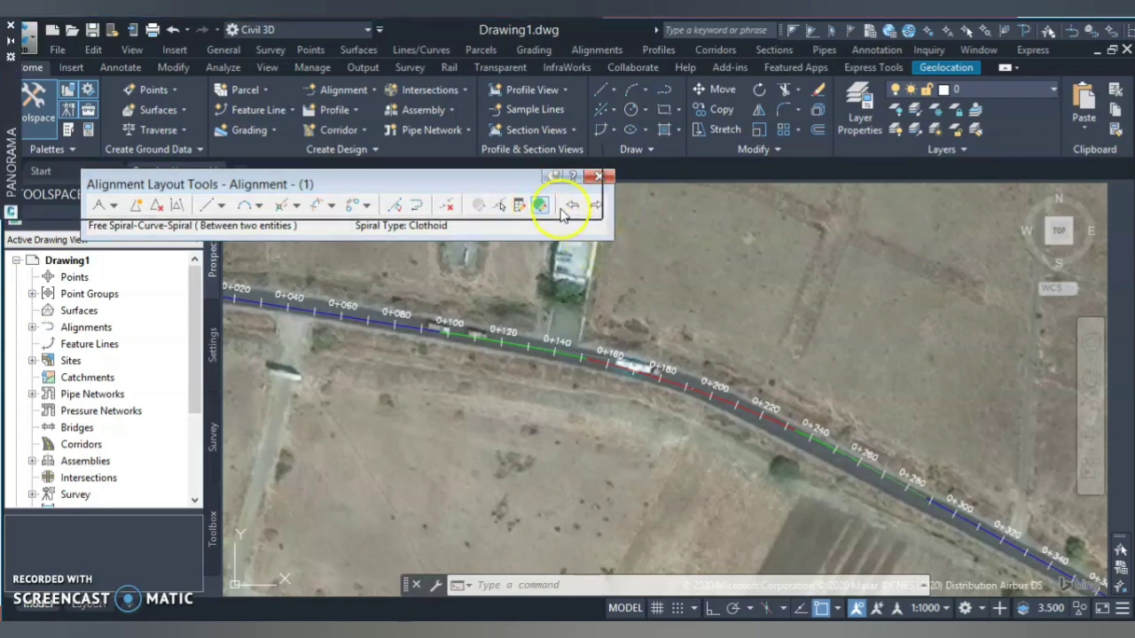
left_click_drag(190, 205, 258, 213)
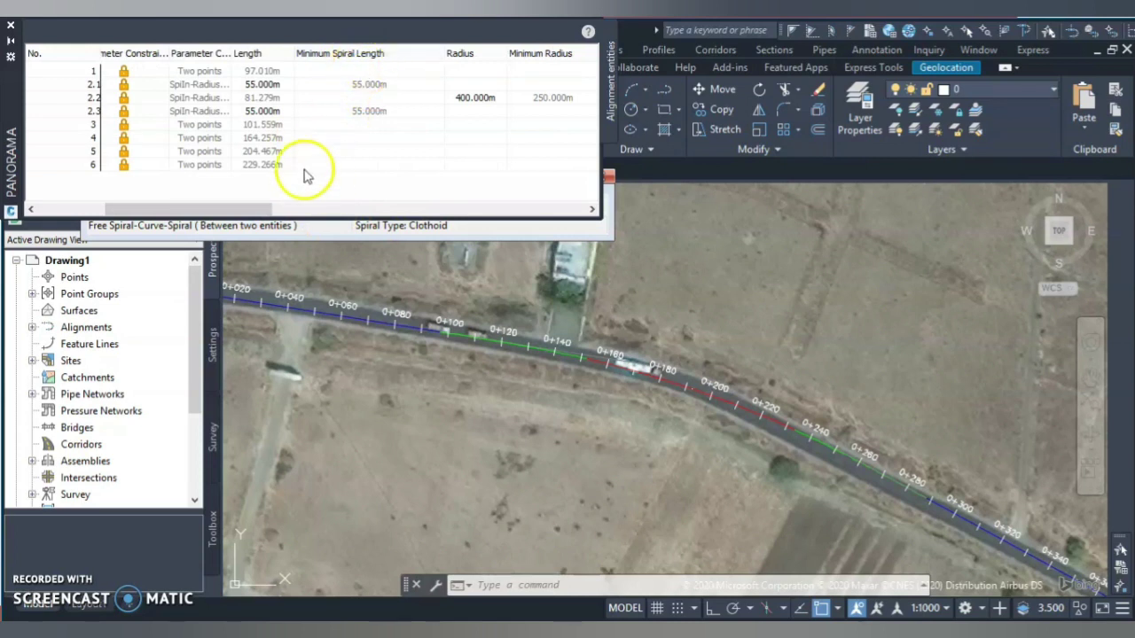
left_click_drag(261, 210, 301, 209)
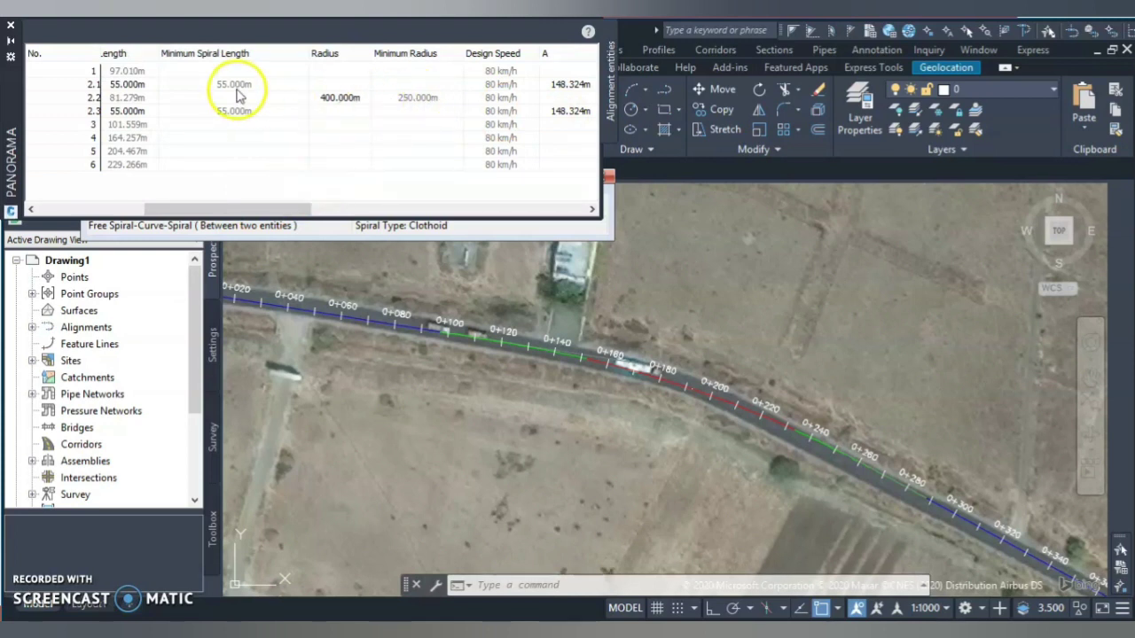
double_click(352, 99)
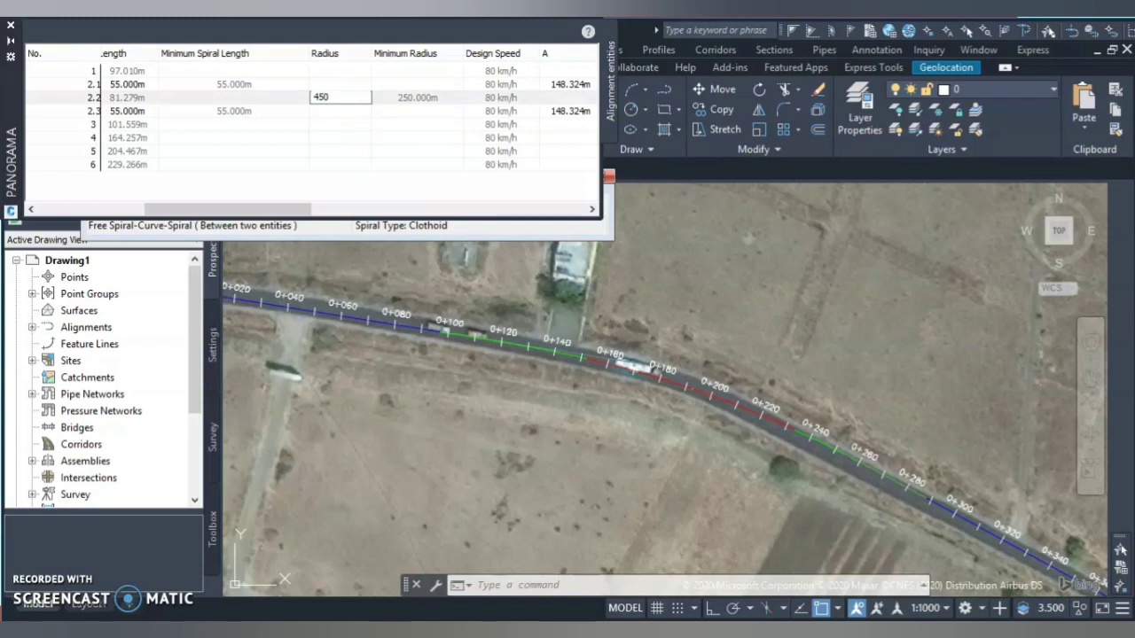
key("Return")
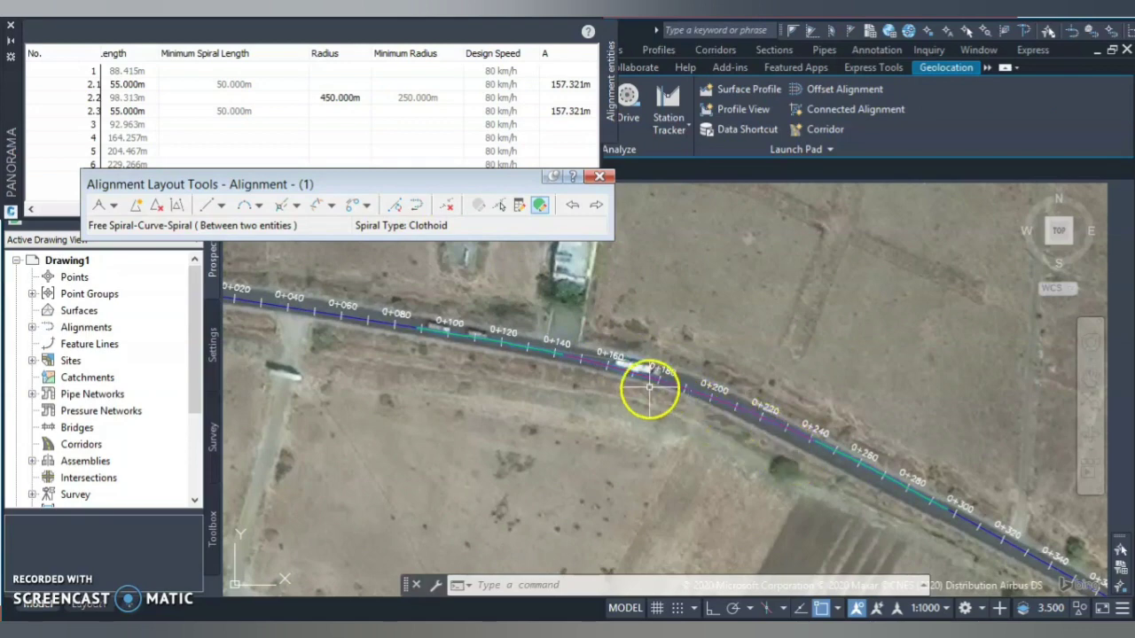
Move the first curve's PI a few metres north so the curve follows the center of the road.
scroll(647, 381, "up", 5)
left_click(638, 346)
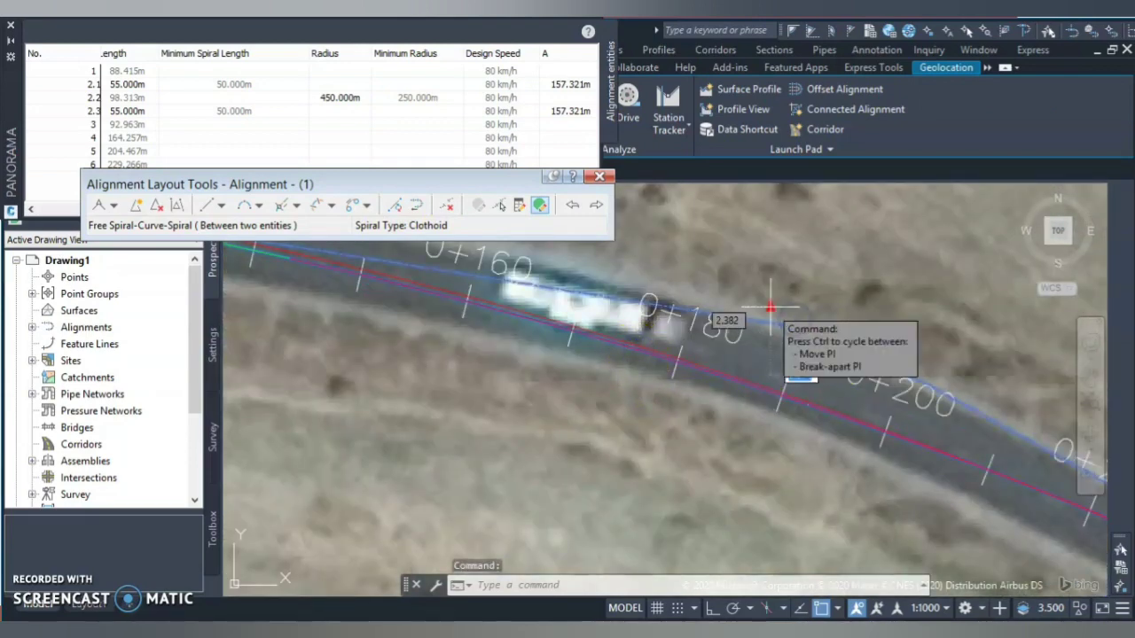
left_click(805, 317)
left_click(771, 297)
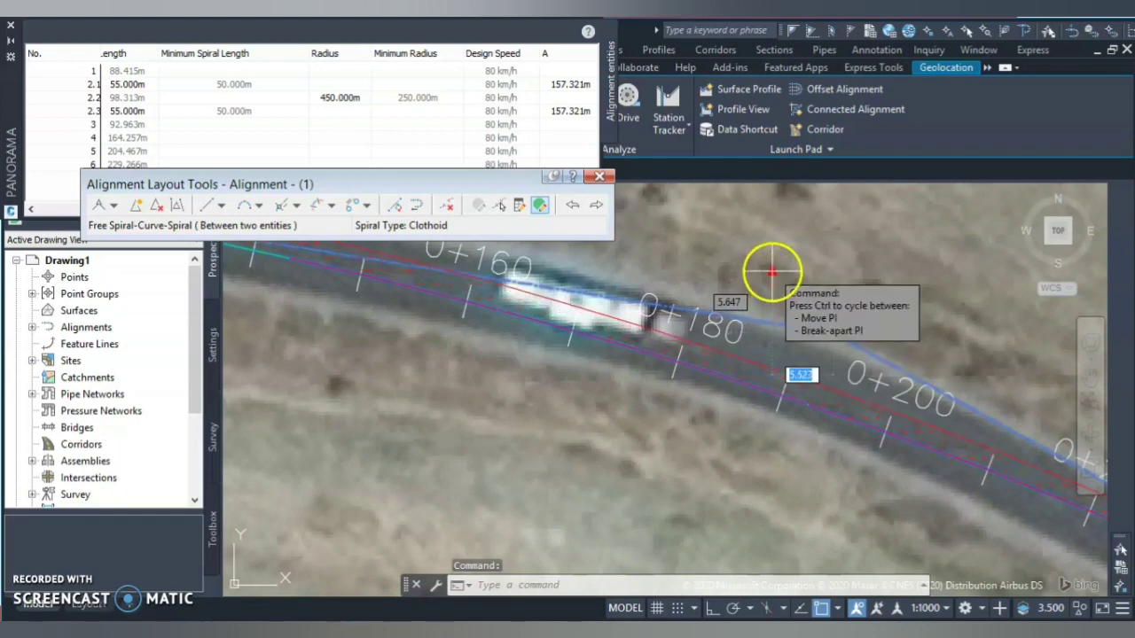
key("Return")
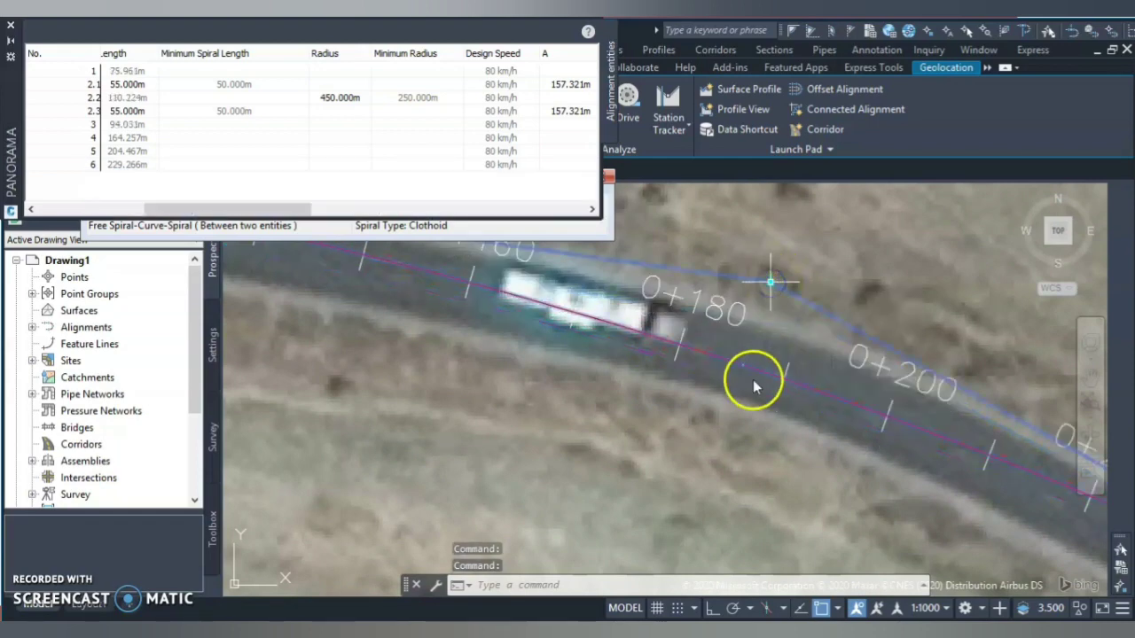
scroll(753, 380, "down", 2)
scroll(703, 410, "down", 3)
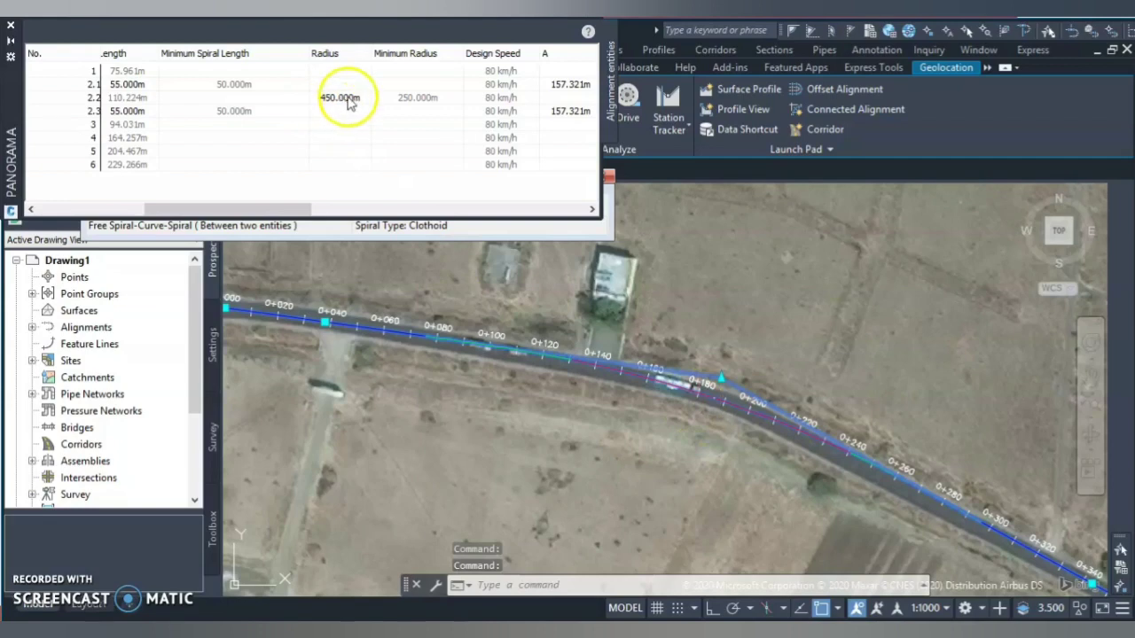
left_click(347, 99)
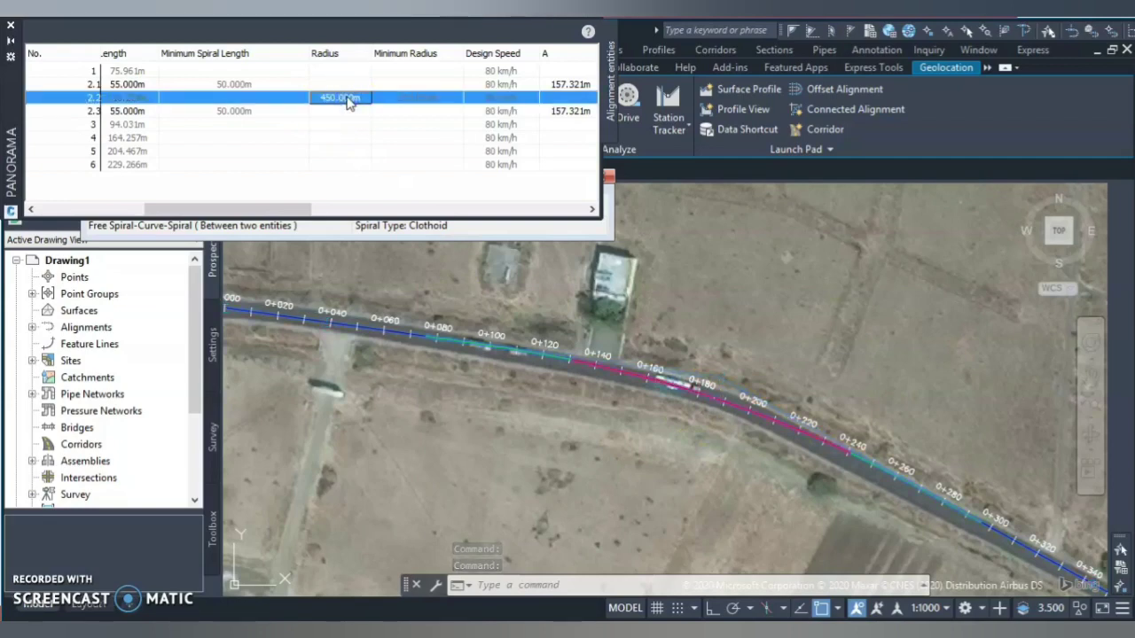
left_click(612, 363)
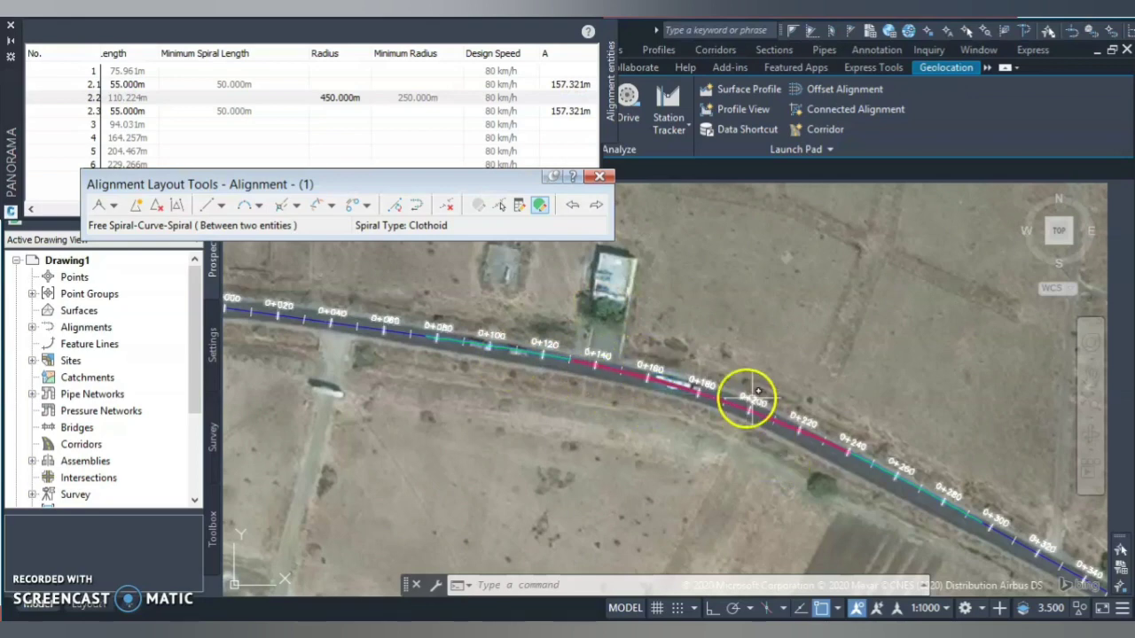
scroll(745, 410, "down", 3)
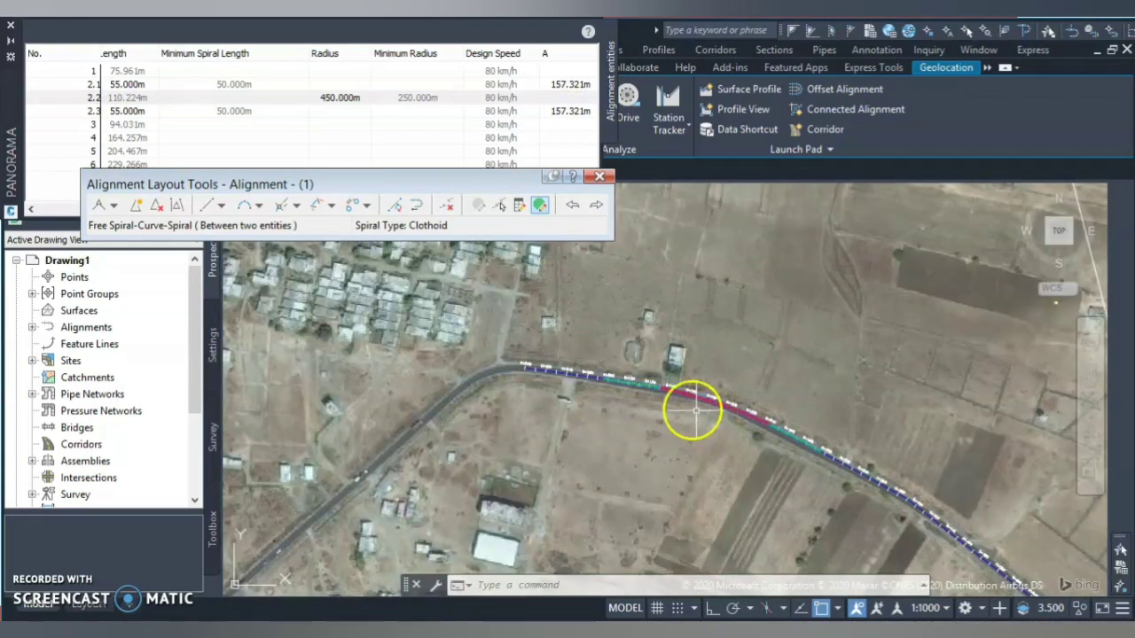
Check the first curve and the tangent after it against the imaged road, and close the Alignment Grid View.
left_click(414, 99)
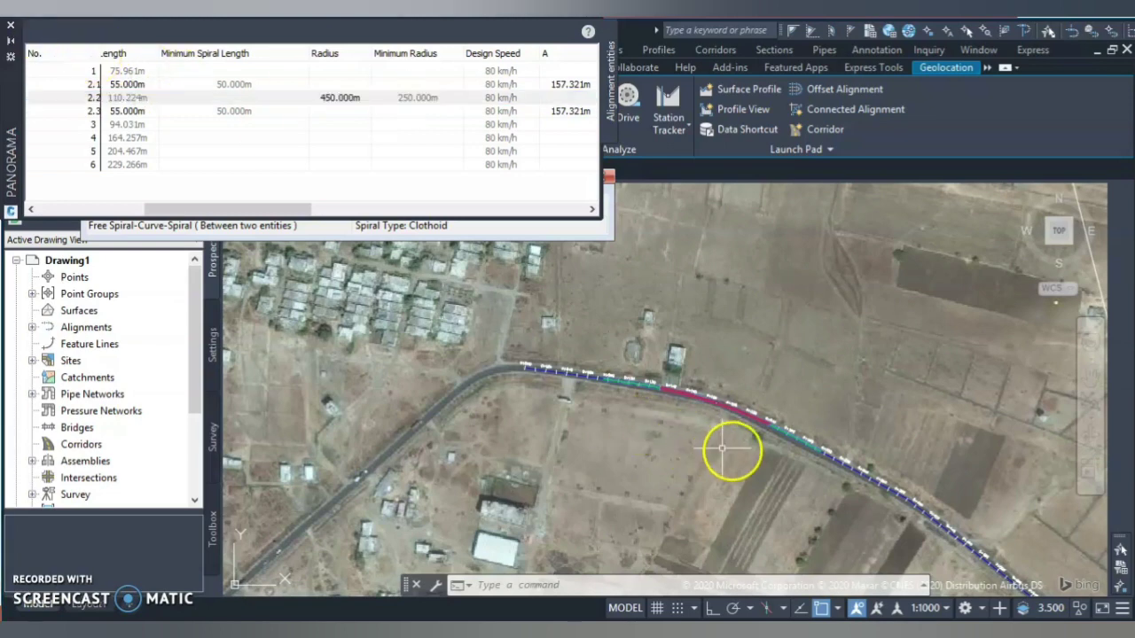
scroll(932, 523, "up", 4)
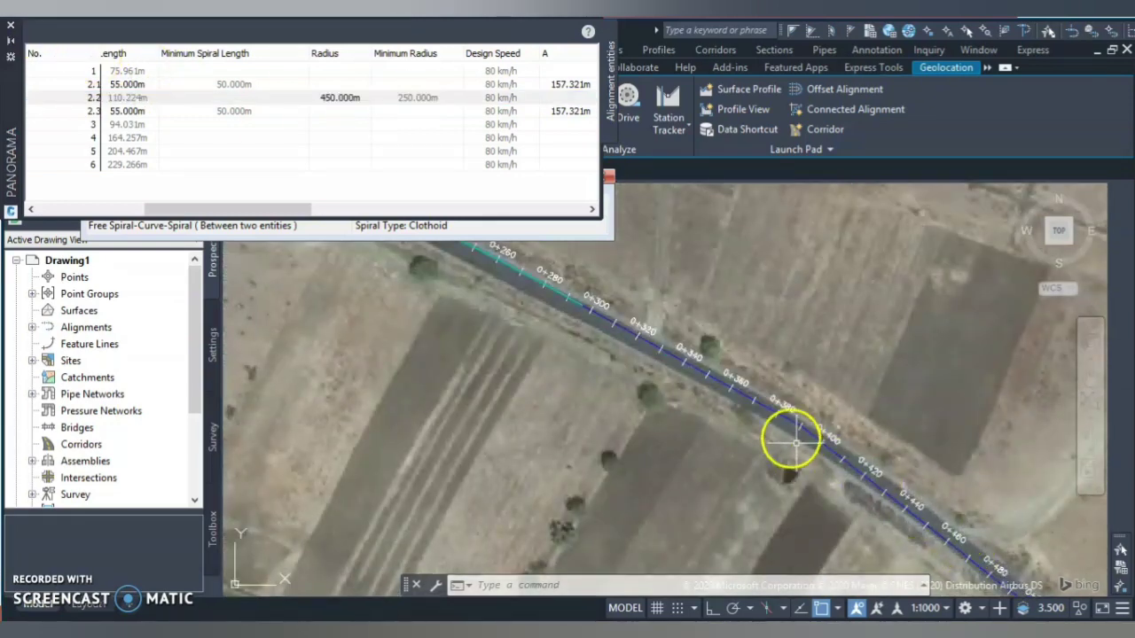
scroll(917, 451, "down", 4)
left_click(344, 229)
left_click(51, 96)
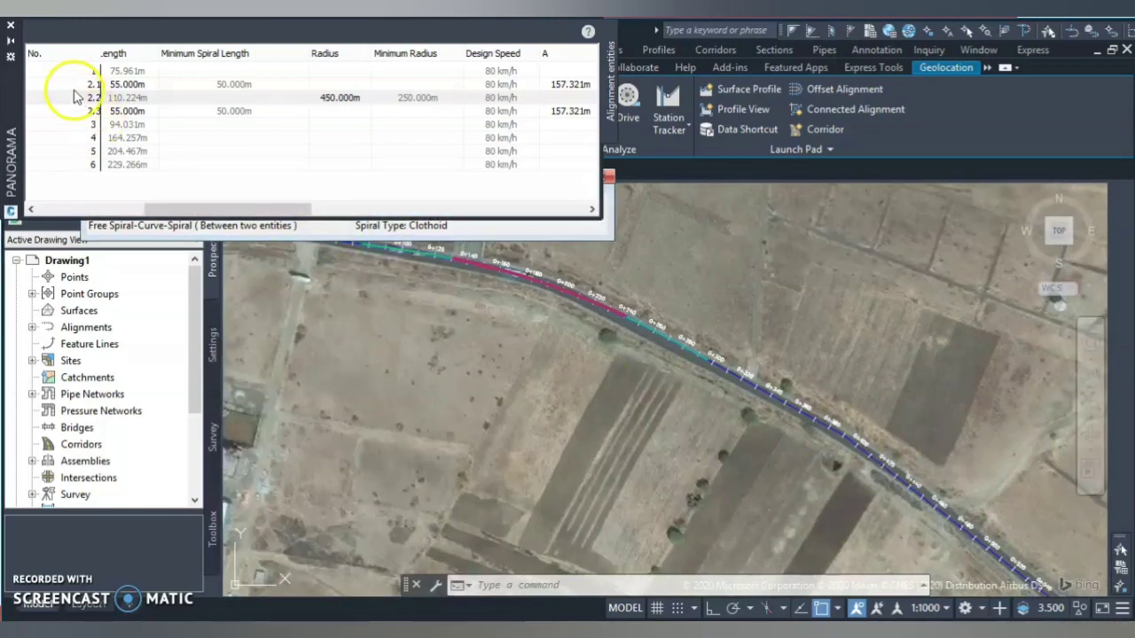
left_click(11, 30)
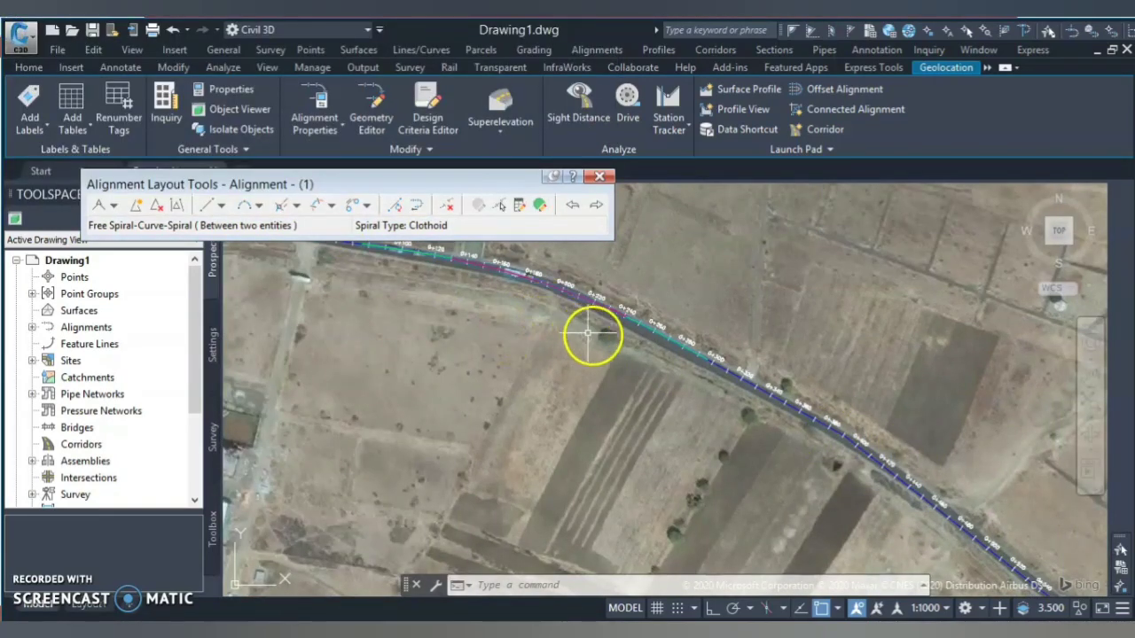
In the alignment's design criteria, add a second design speed entry and pick its start station in the drawing at about 309.9 m.
left_click(316, 98)
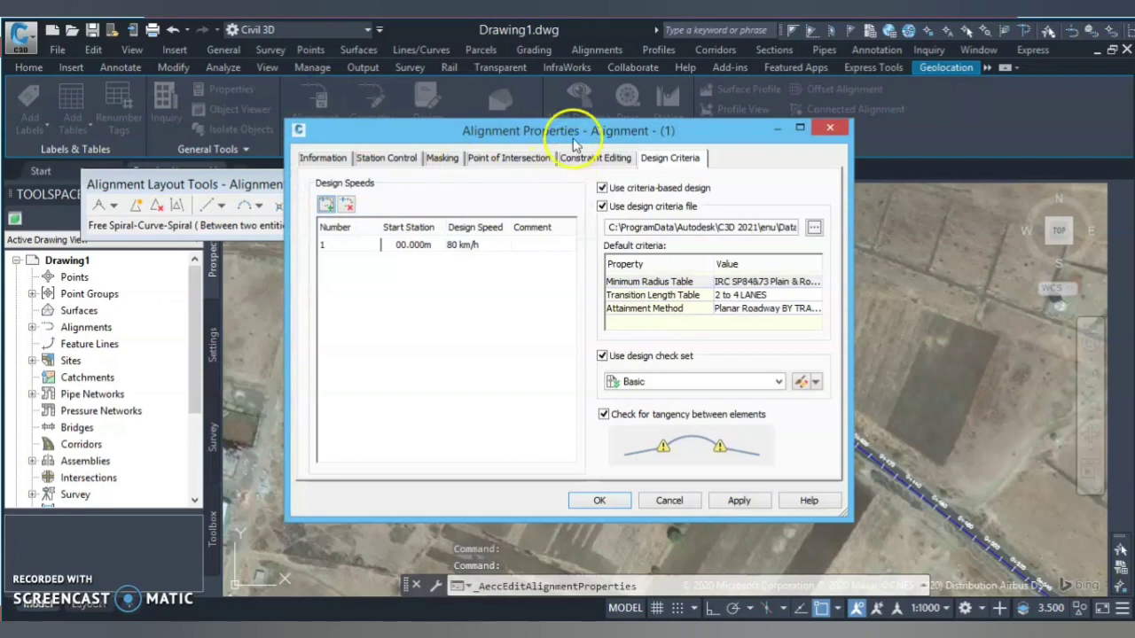
left_click_drag(567, 130, 273, 93)
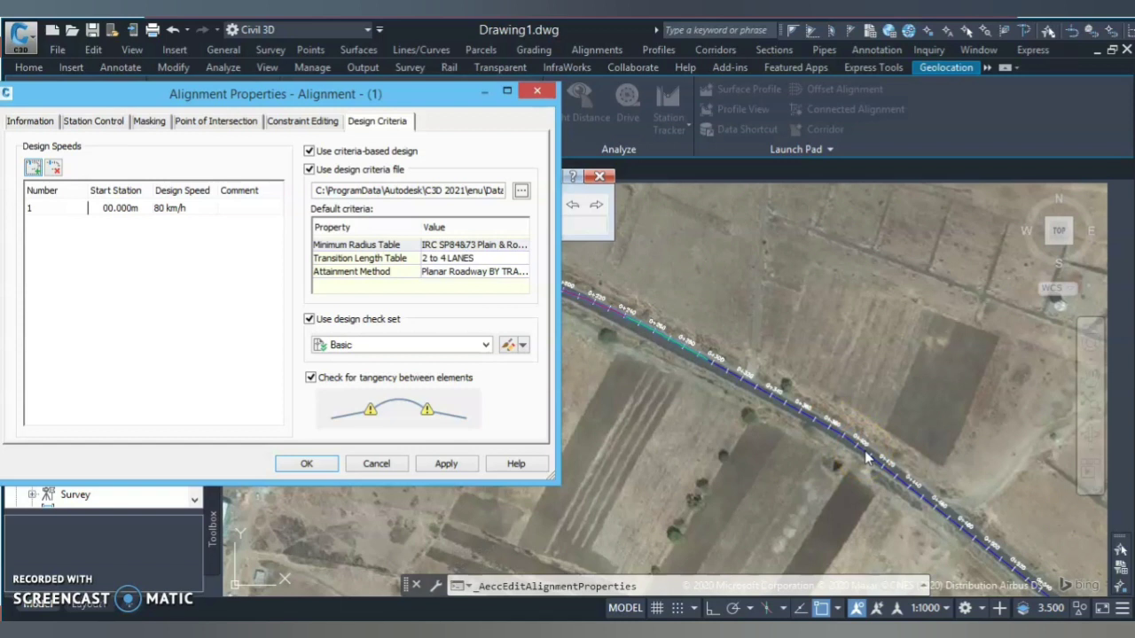
left_click(33, 168)
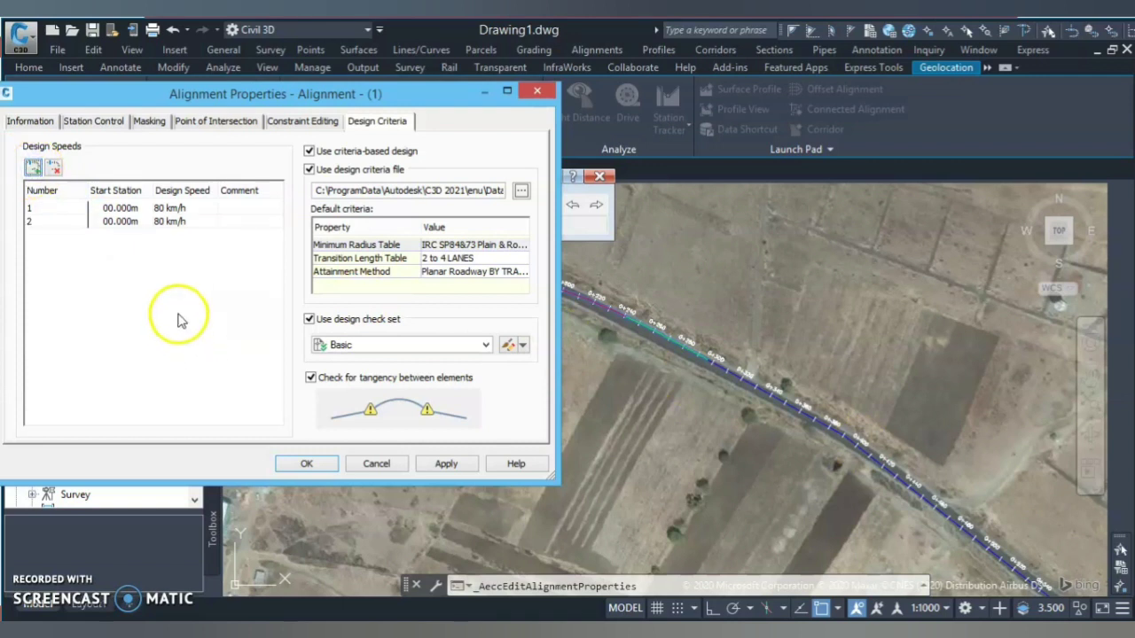
left_click(142, 222)
left_click(145, 223)
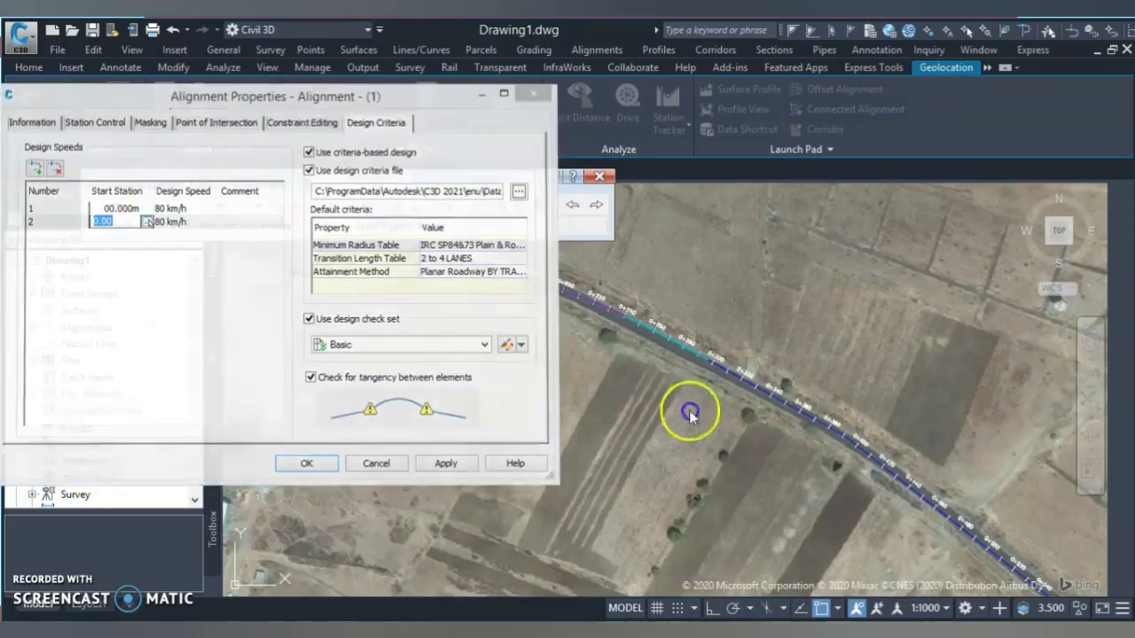
key("Return")
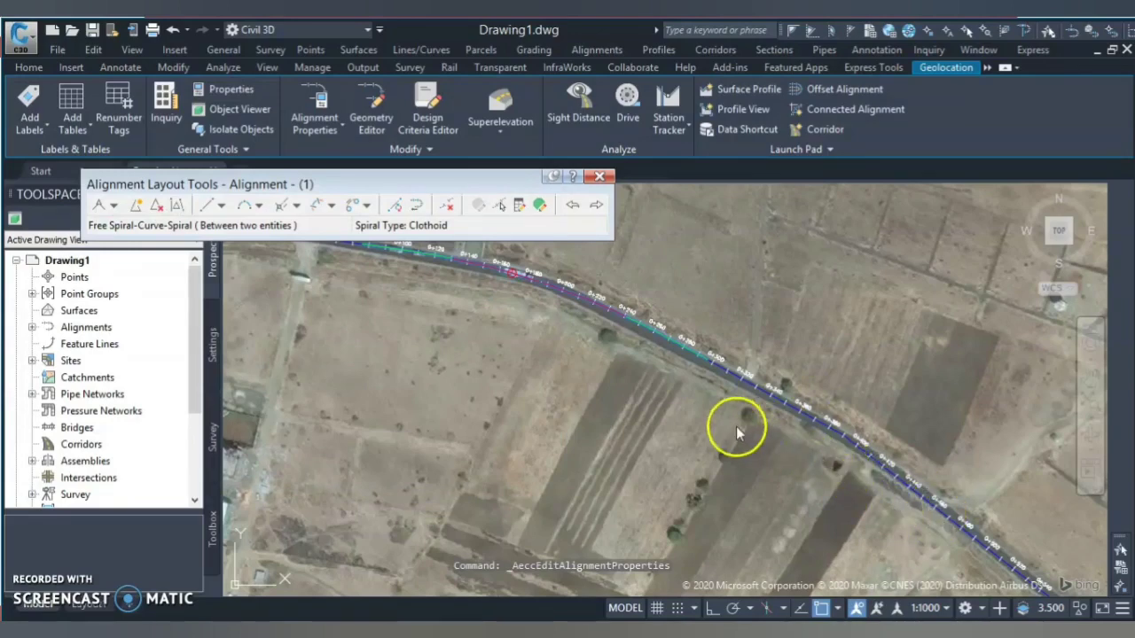
scroll(709, 391, "up", 2)
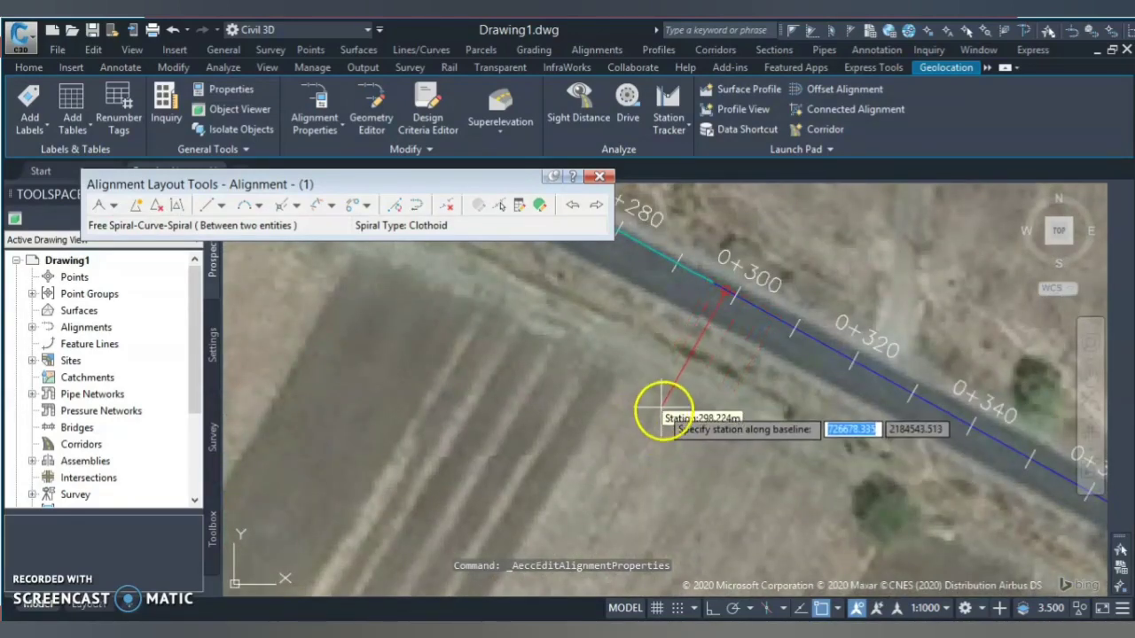
left_click(704, 488)
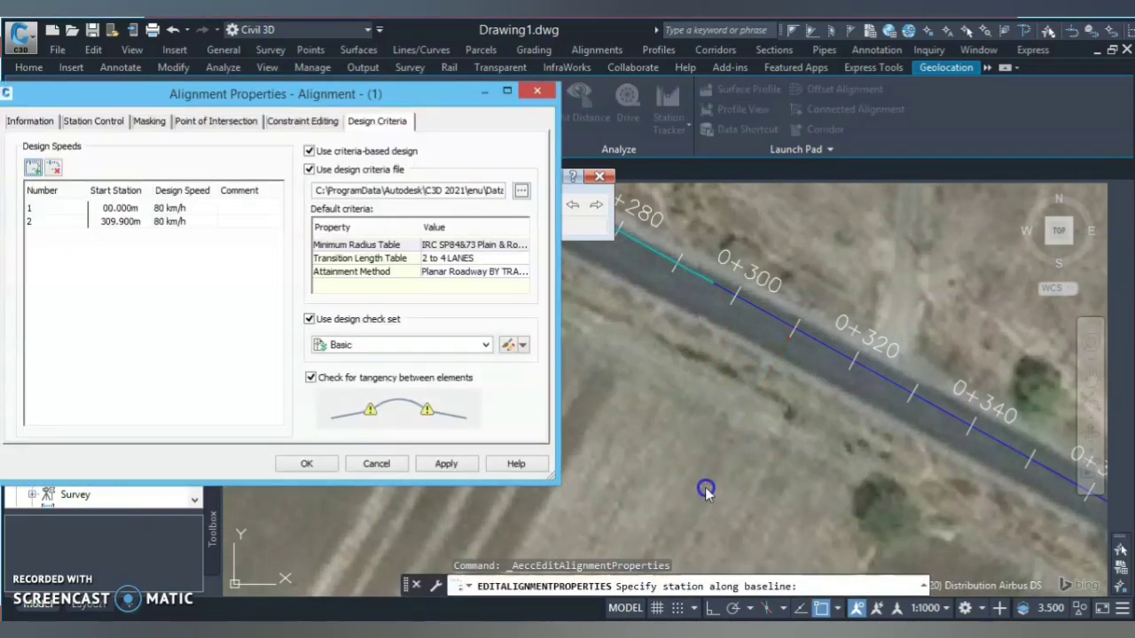
left_click(77, 260)
left_click(130, 221)
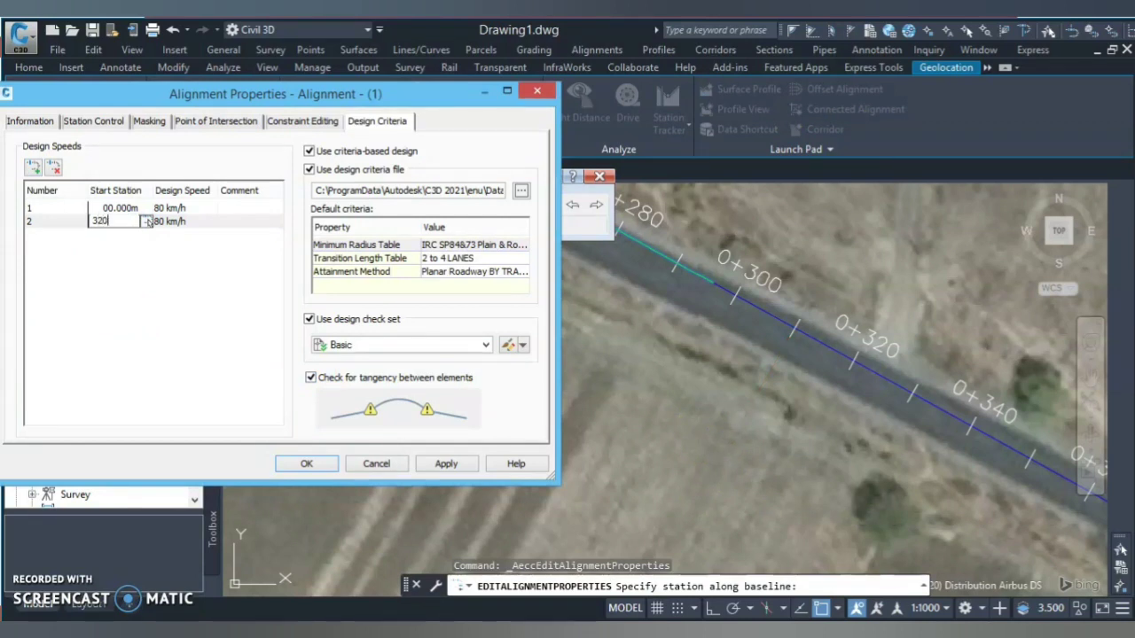
key("Escape")
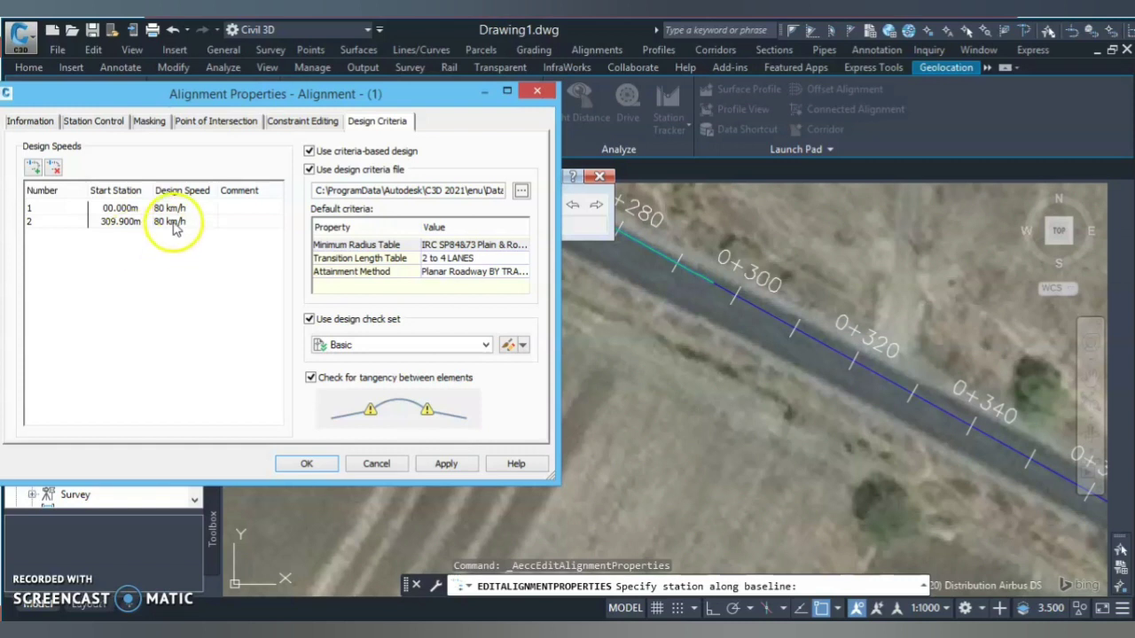
Set the second entry's design speed to 50 km/h and apply the alignment properties.
left_click(172, 221)
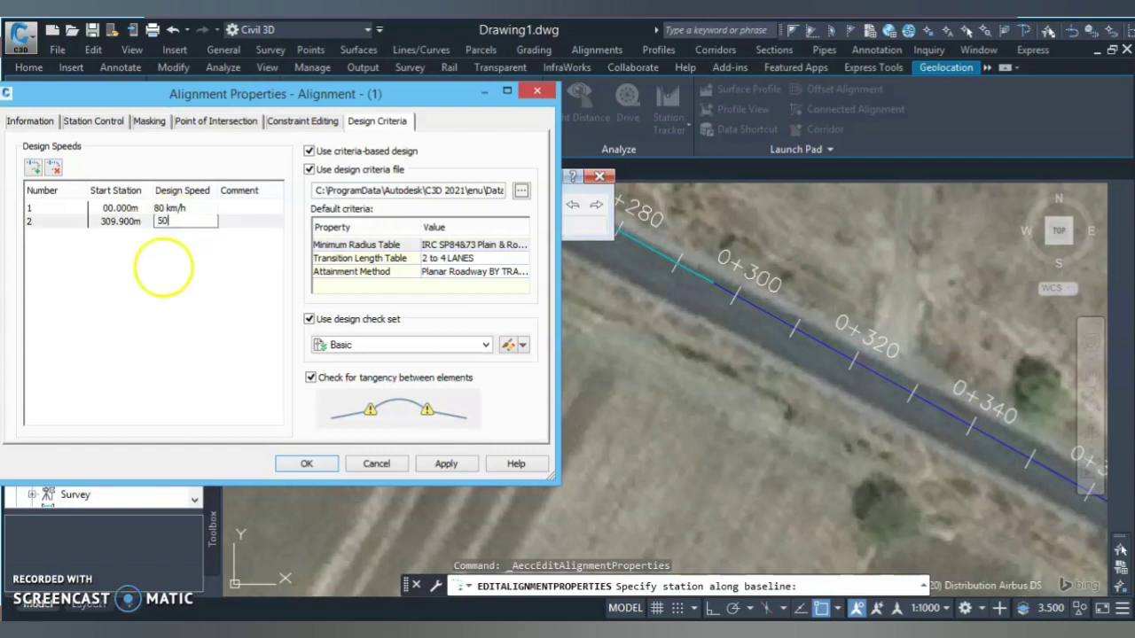
key("Return")
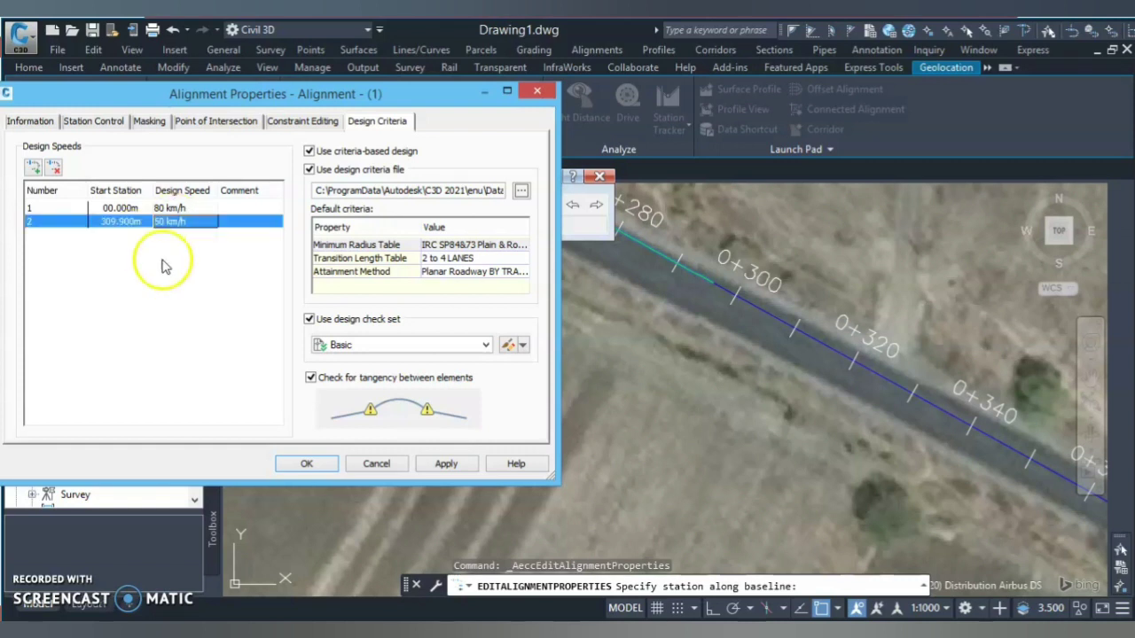
left_click(446, 464)
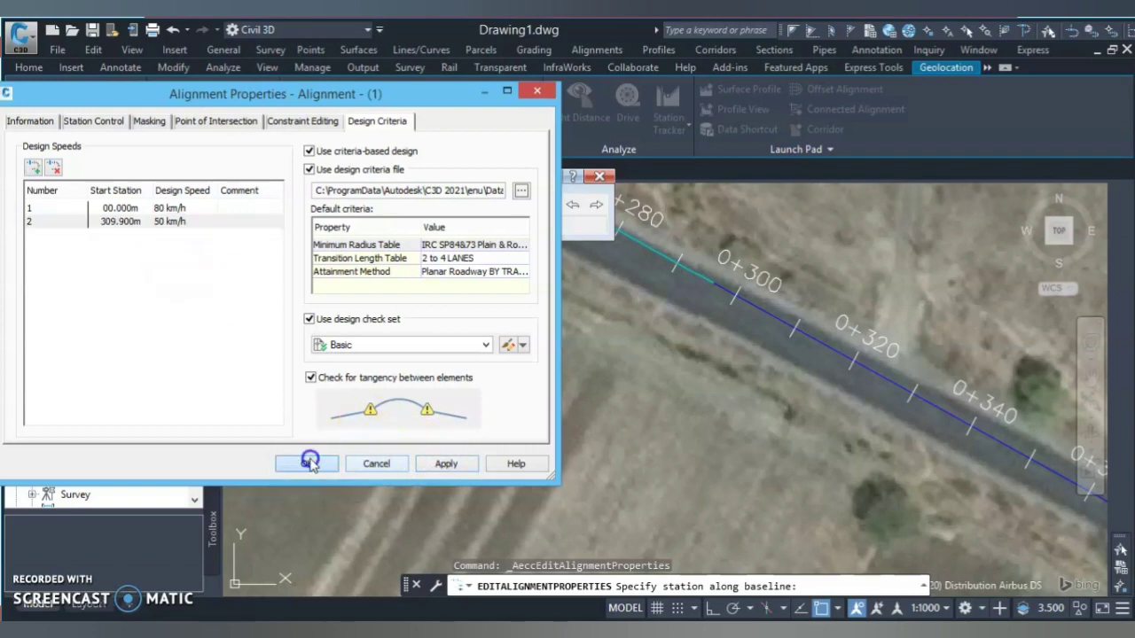
left_click(305, 464)
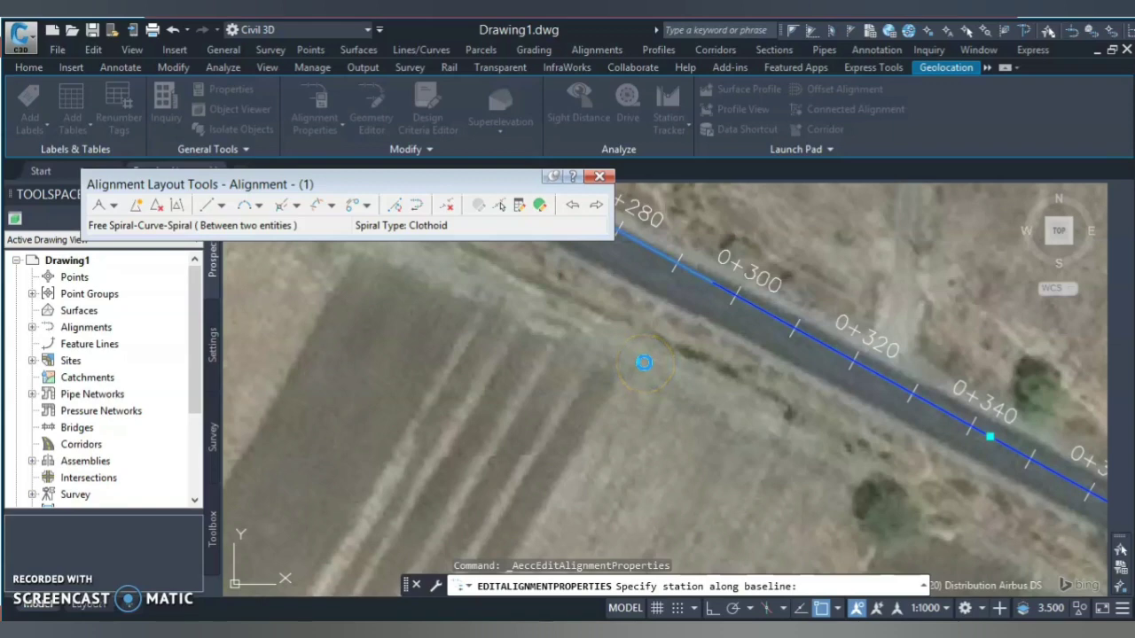
key("Escape")
Start a Free Spiral-Curve-Spiral between the tangents meeting near station 0+390, with solution angle less than 180 and radius 150 m.
scroll(590, 337, "down", 3)
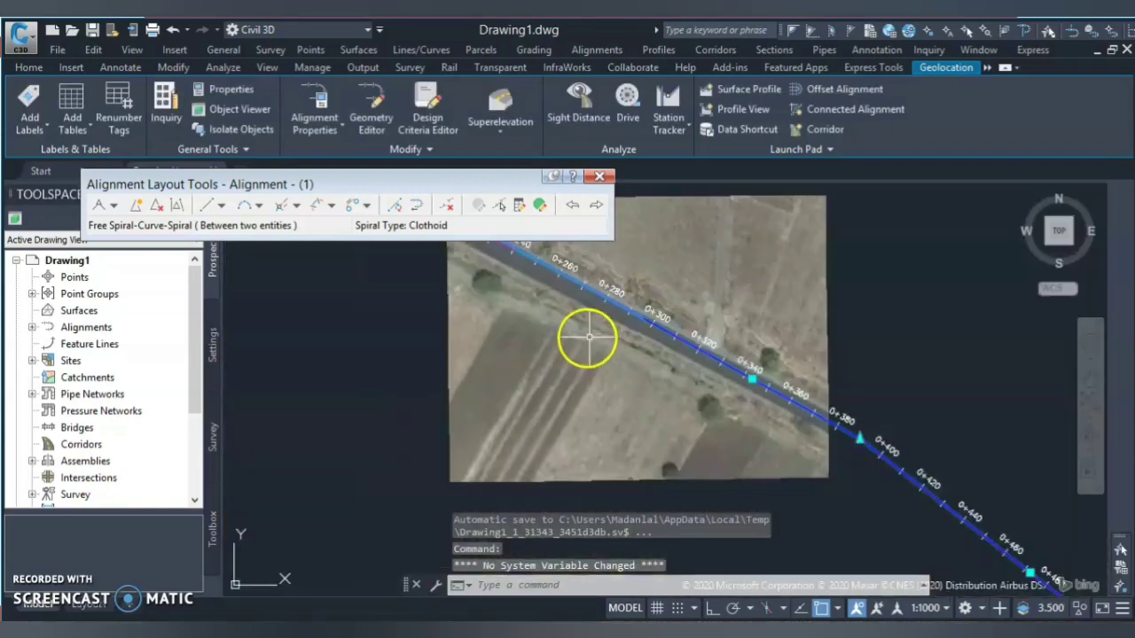
scroll(603, 340, "up", 1)
scroll(889, 496, "up", 1)
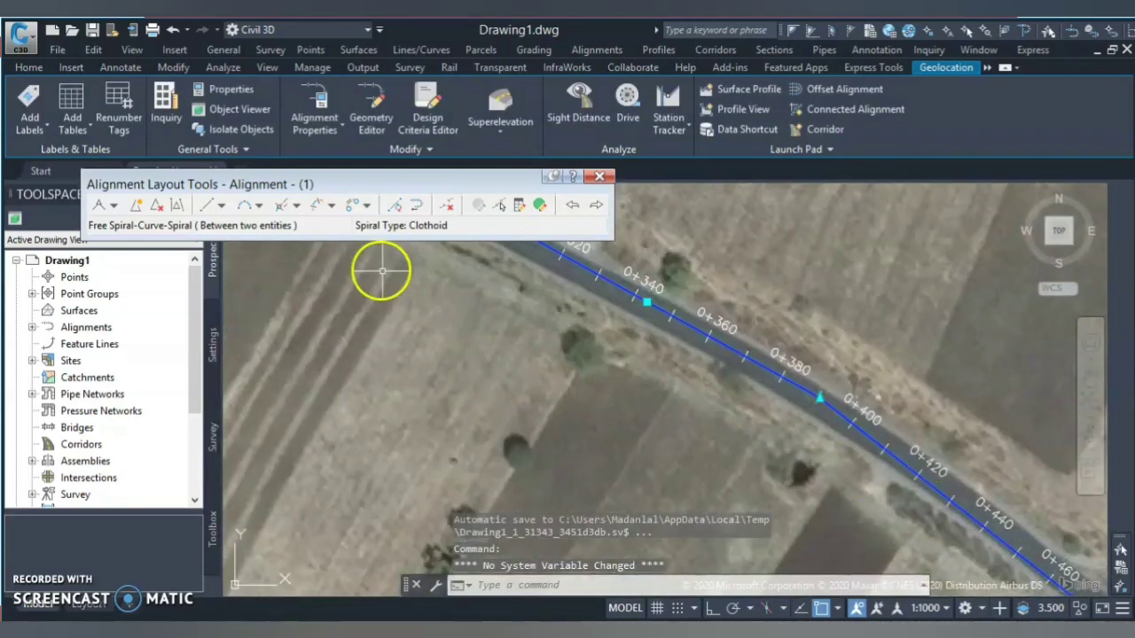
left_click(332, 206)
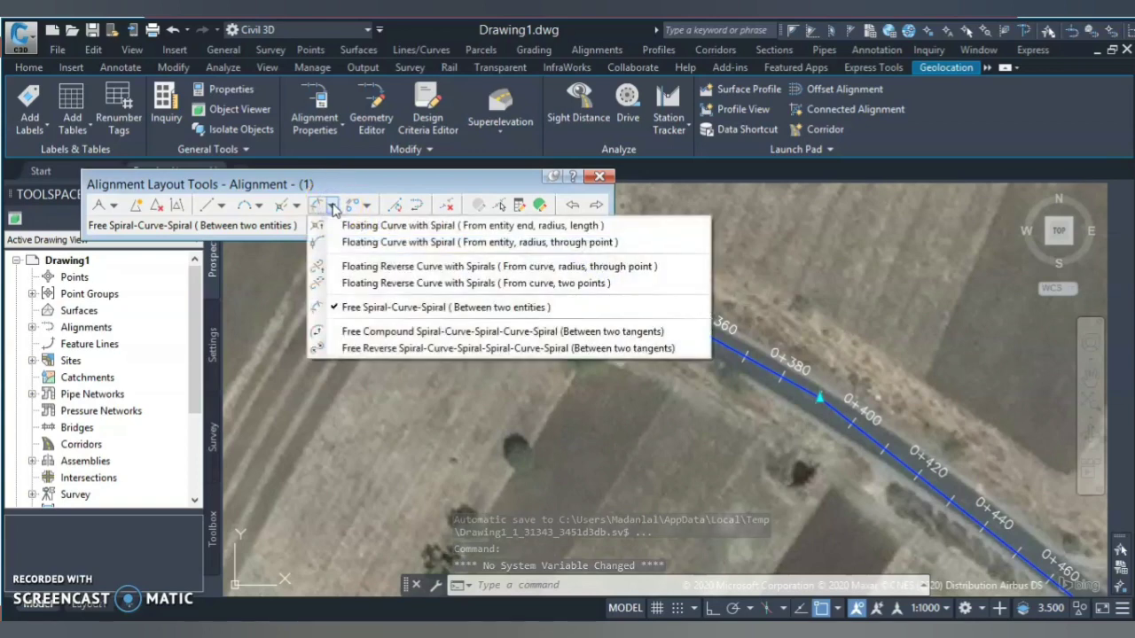
left_click(381, 306)
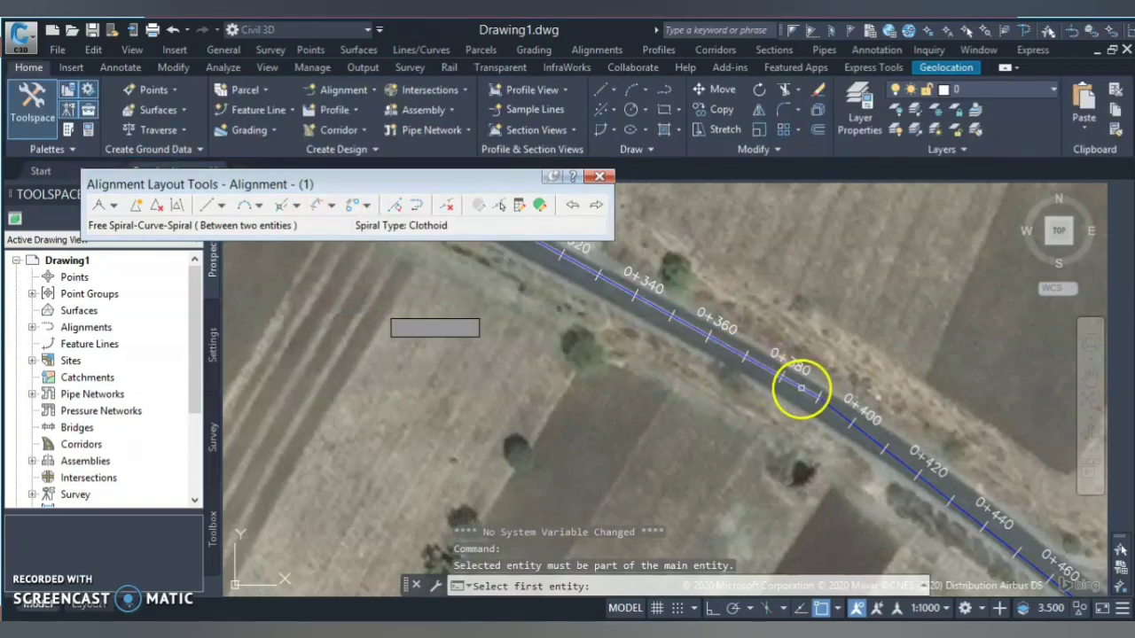
left_click(801, 388)
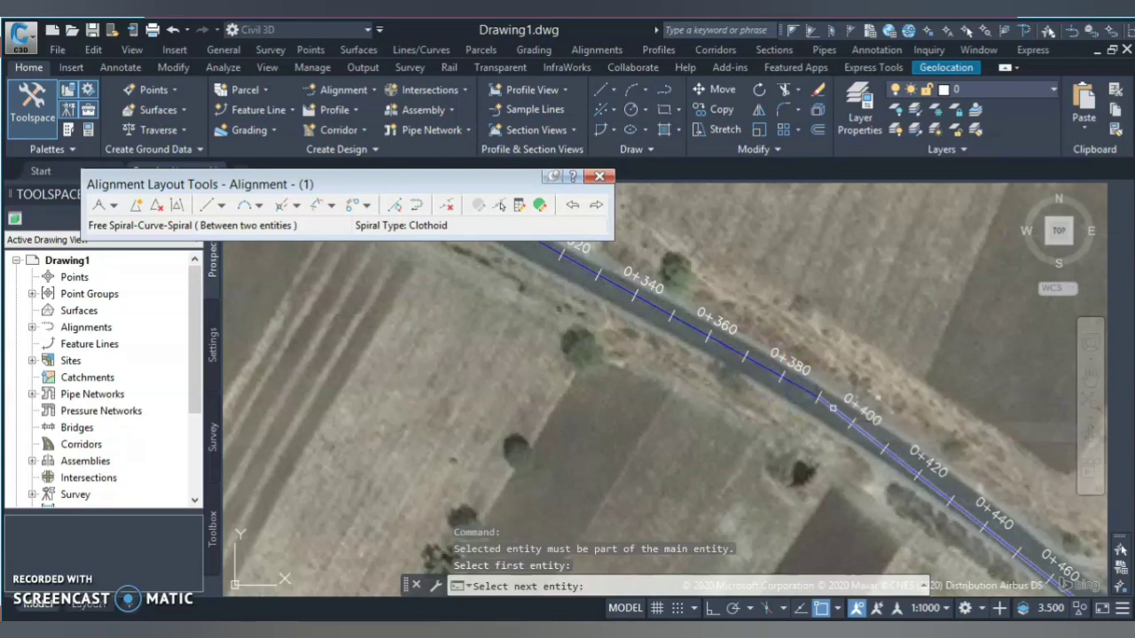
left_click(833, 409)
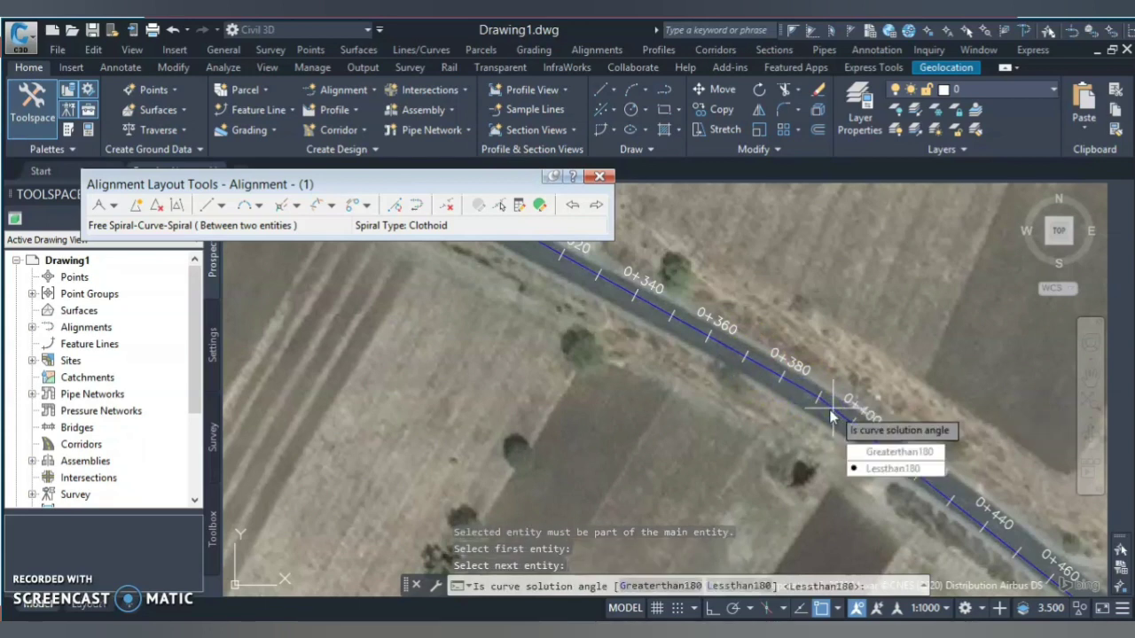
key("Return")
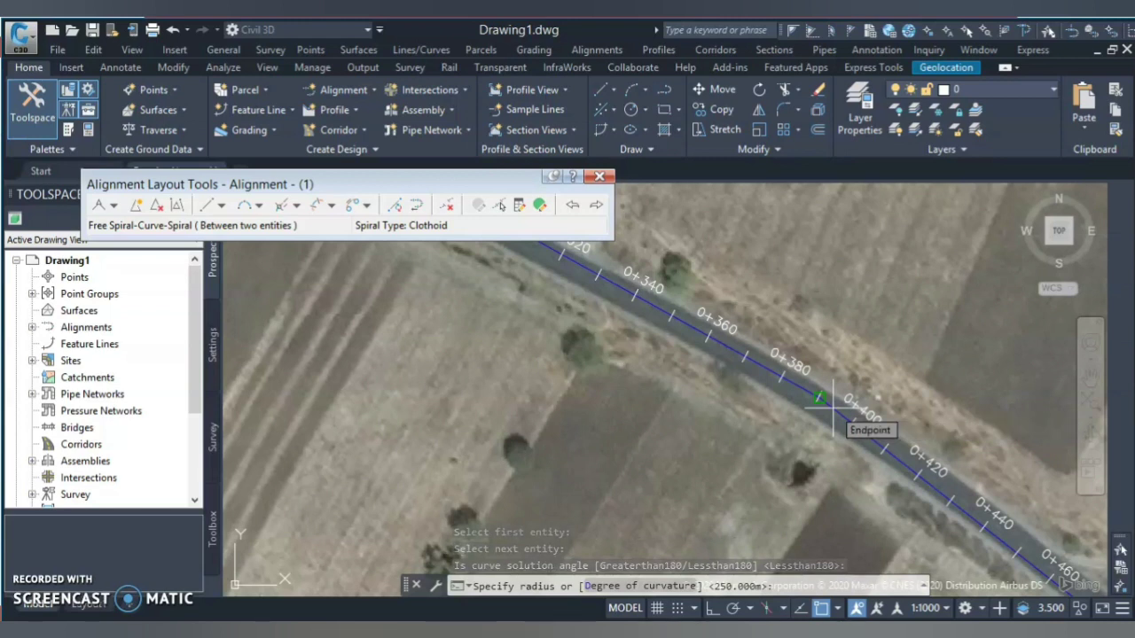
type("100")
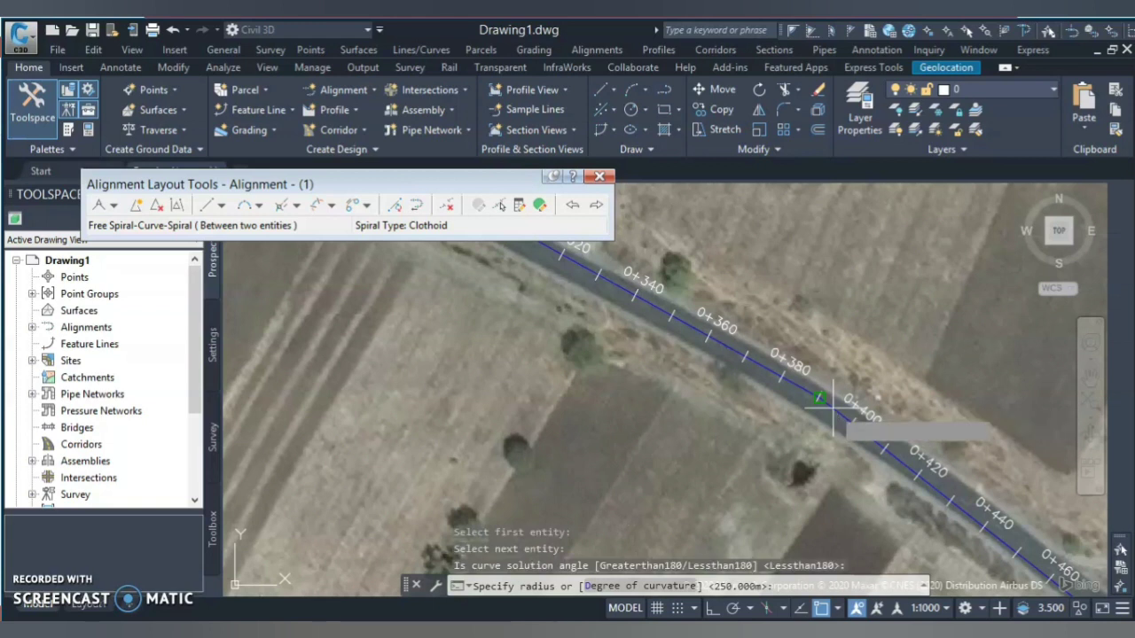
key("Return")
Set the spiral-in length to 25 m, try 25 m for the spiral out, and complete the curve with a 1 m spiral out.
type("2")
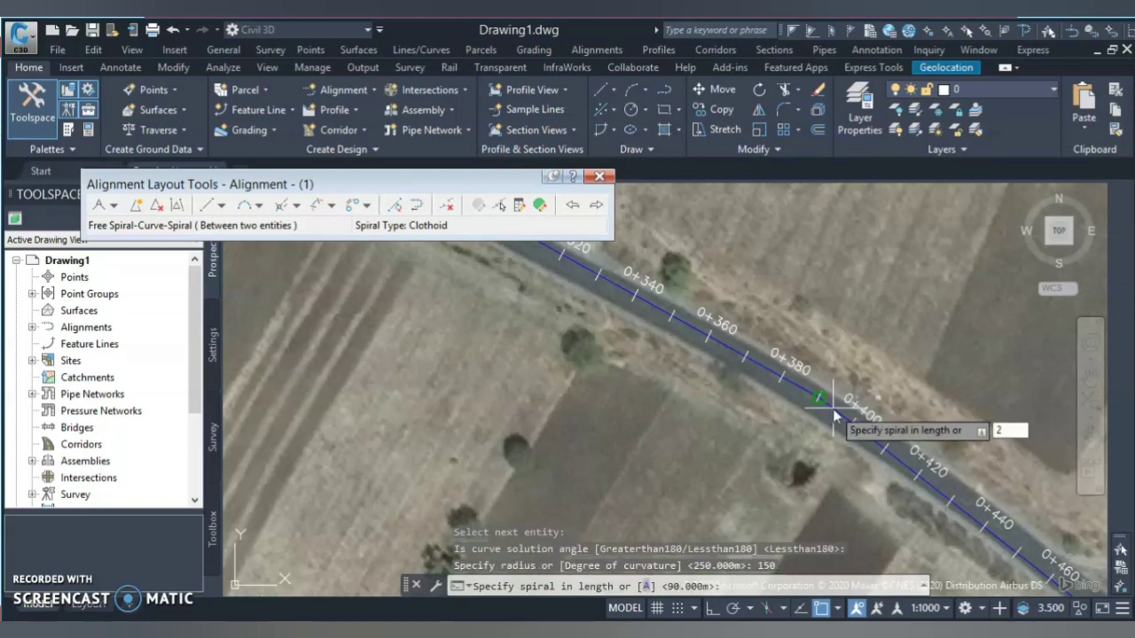
type("5")
key("Return")
type("25")
key("Return")
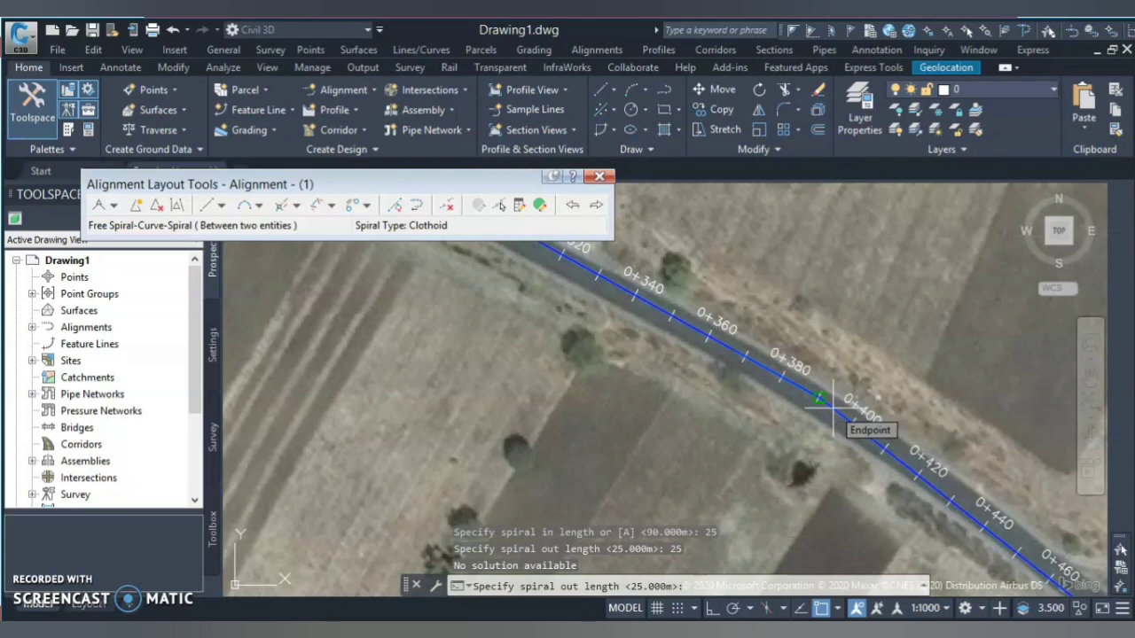
type("1")
left_click(831, 409)
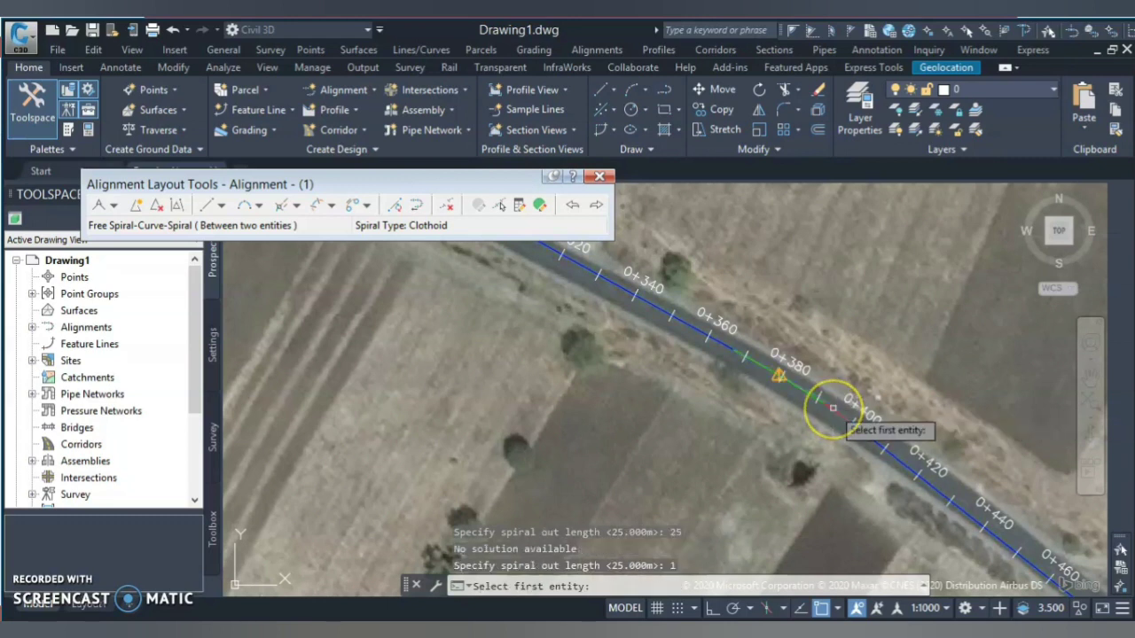
key("Escape")
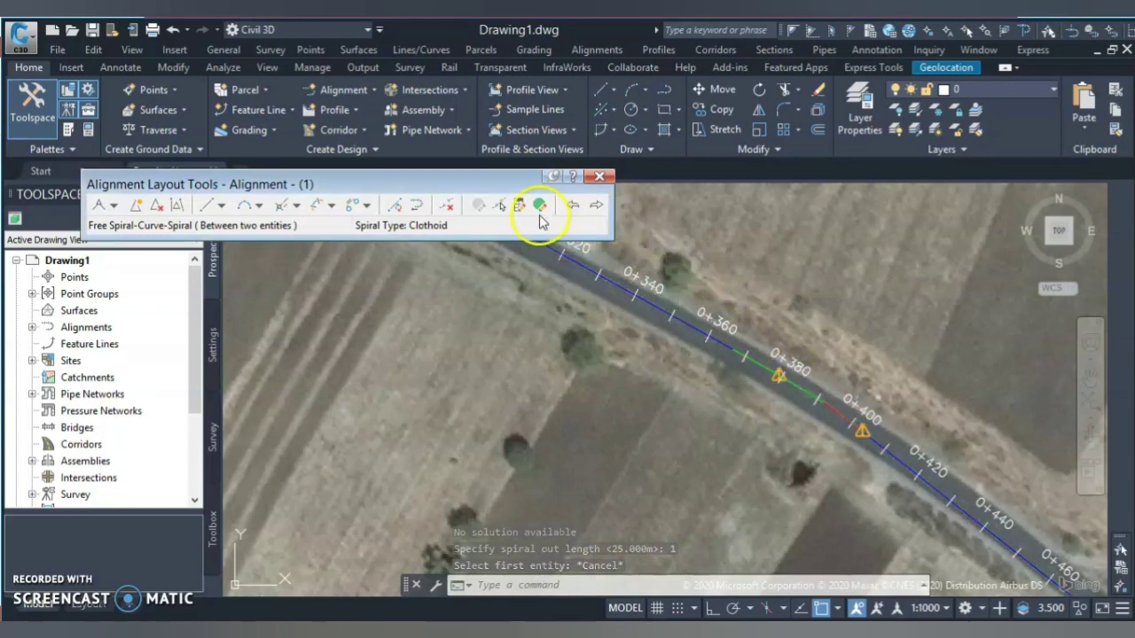
Open the Alignment Grid View and examine the new curve's radius, spiral lengths, minimum values and design speed.
left_click(542, 207)
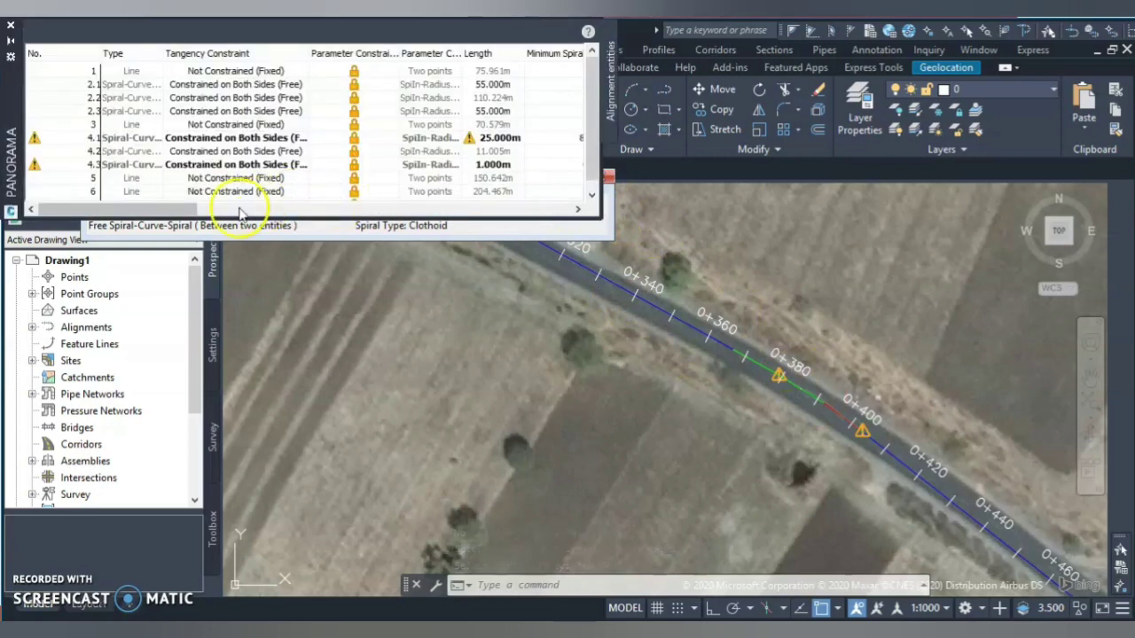
left_click_drag(186, 211, 310, 207)
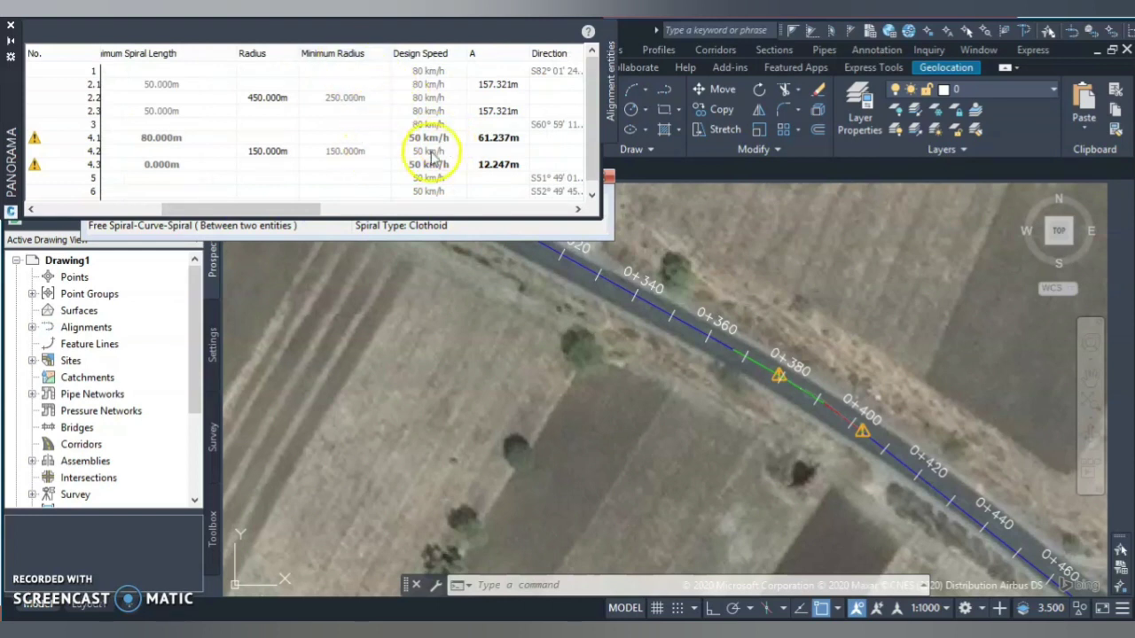
double_click(279, 152)
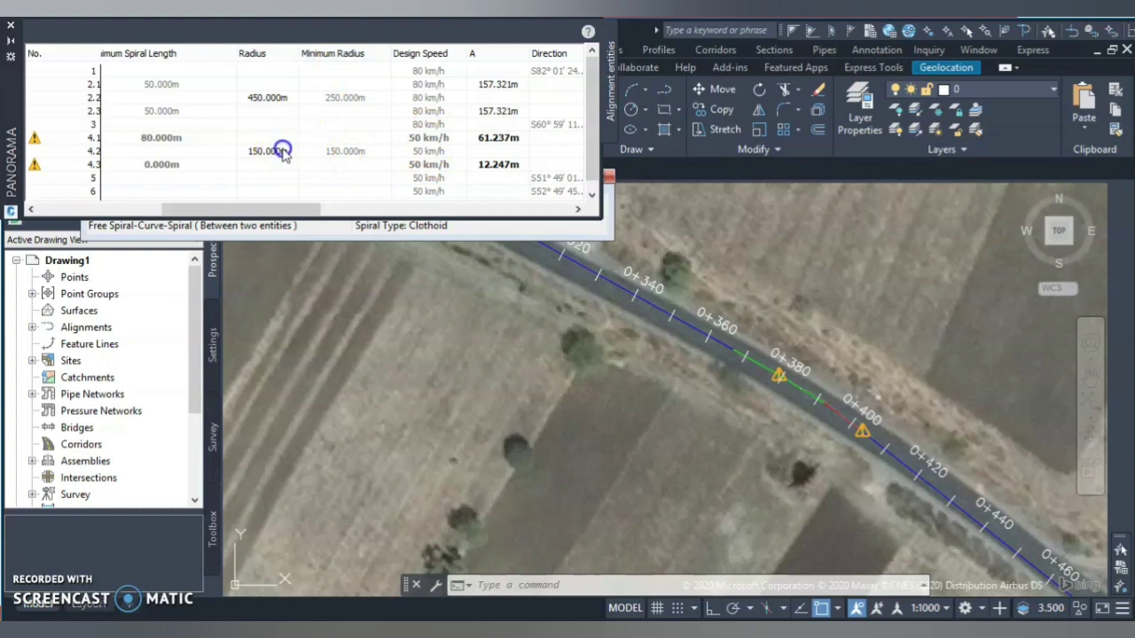
left_click(277, 216)
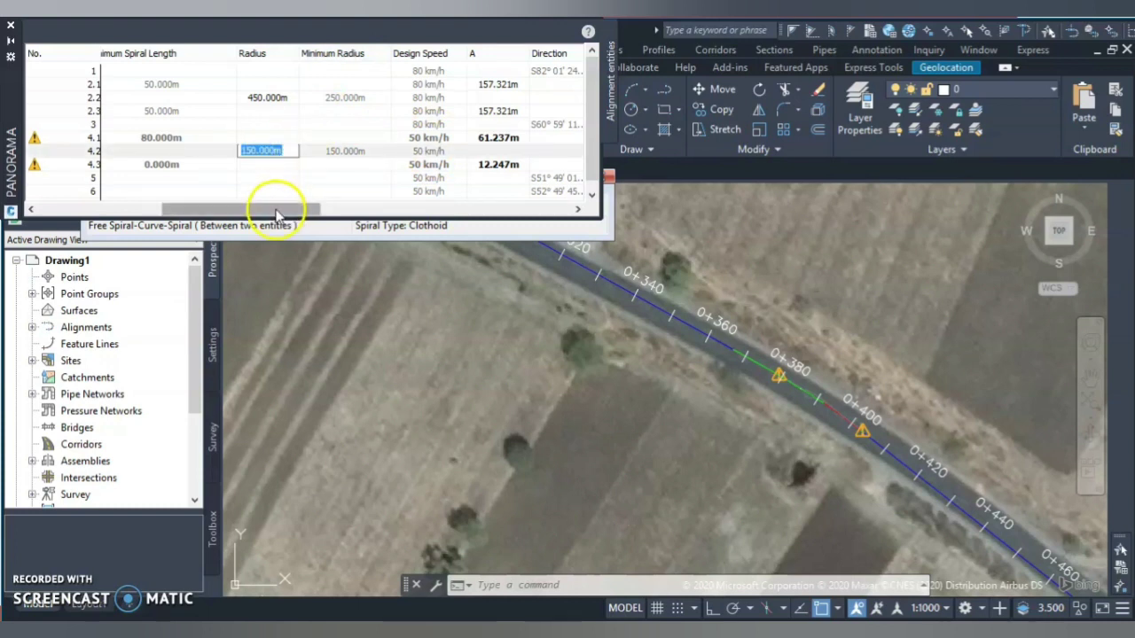
left_click_drag(276, 215, 237, 209)
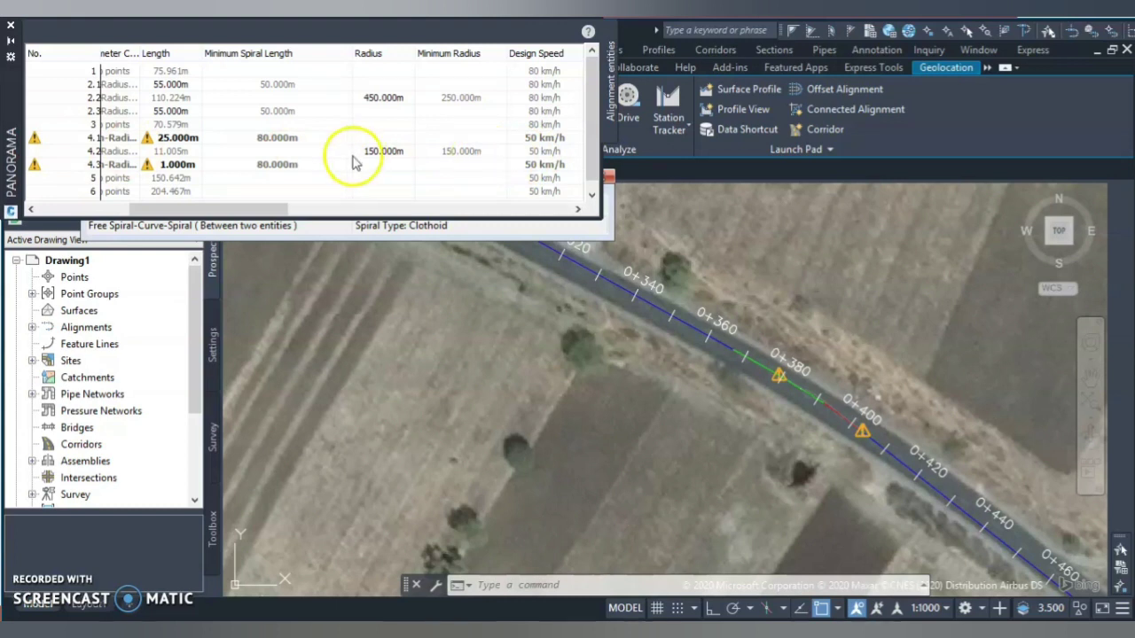
left_click(816, 337)
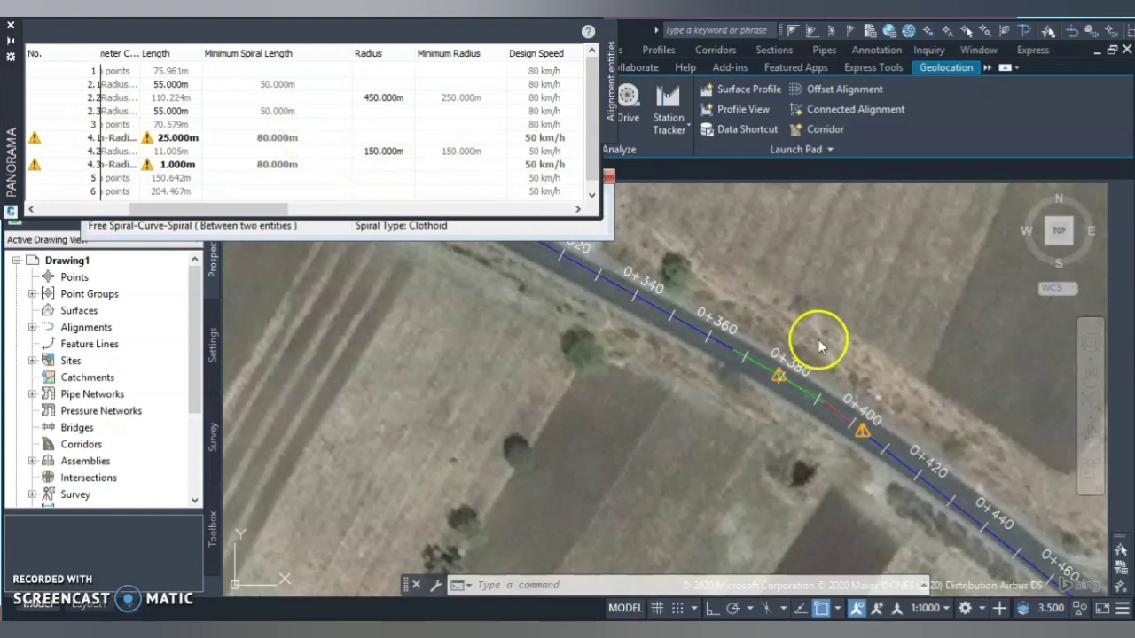
Set the second curve's radius to 250 m and its spiral-in length to 50 m in the grid view.
left_click(469, 157)
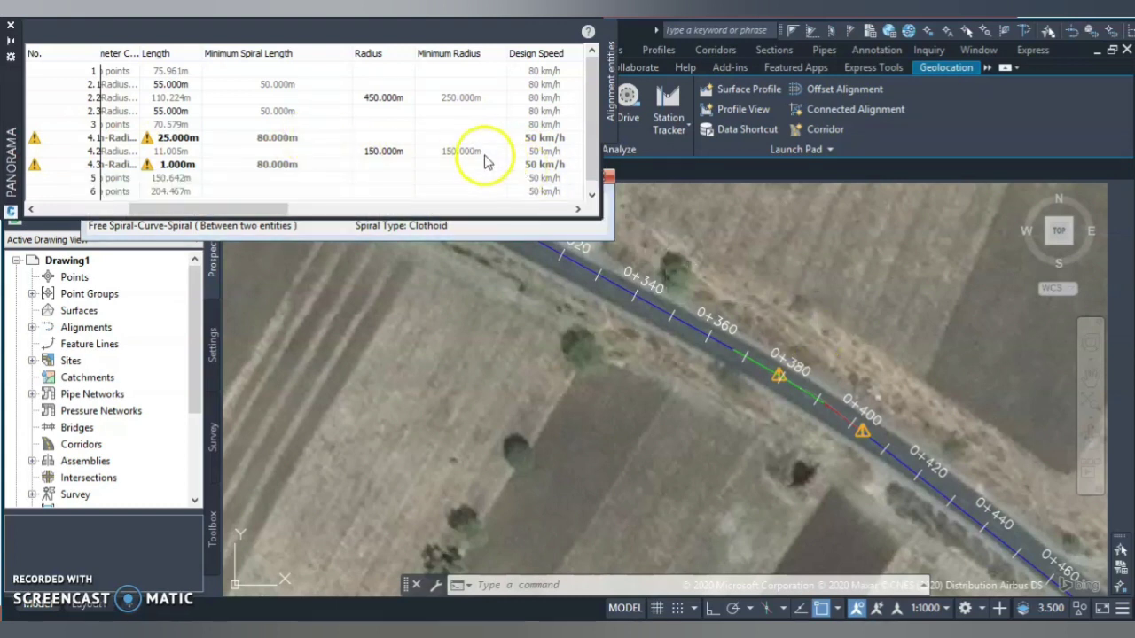
double_click(398, 151)
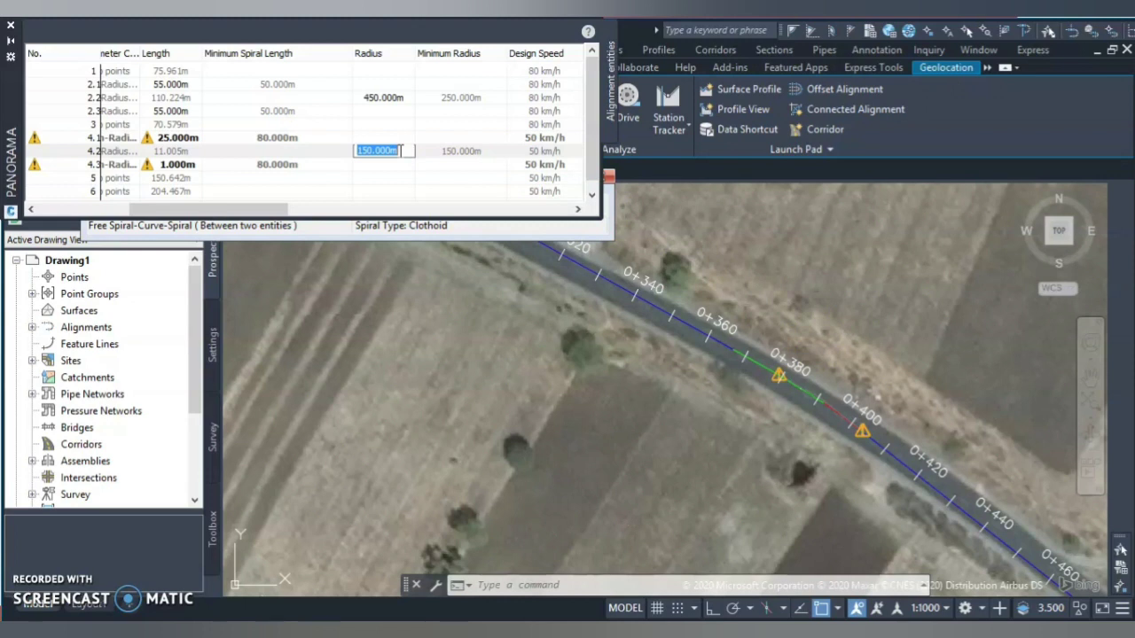
type("250")
key("Return")
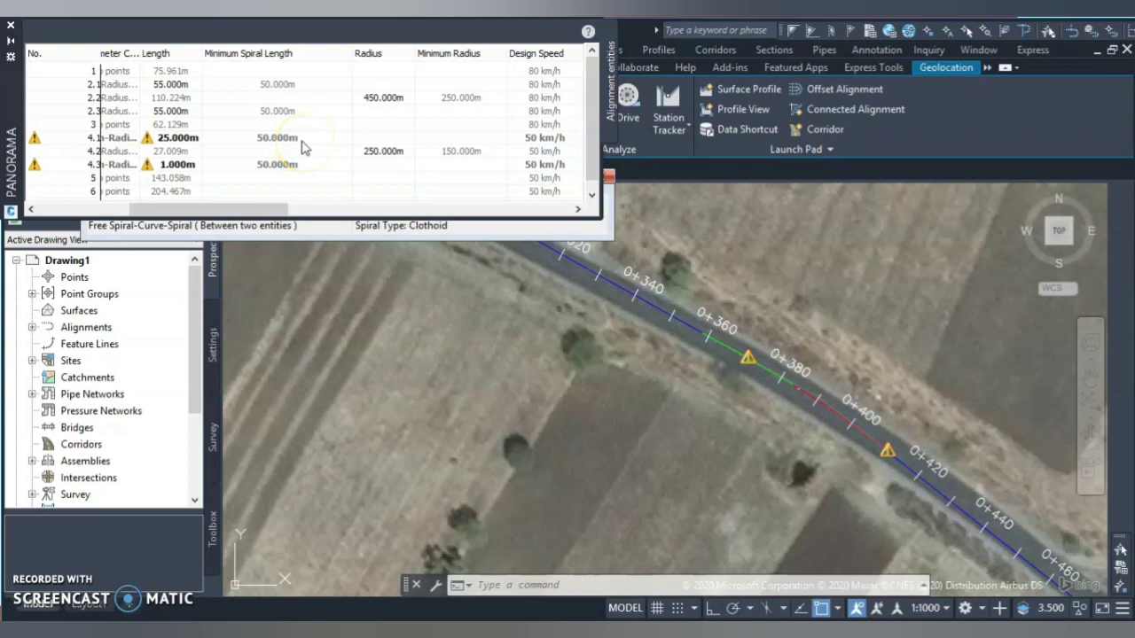
double_click(195, 139)
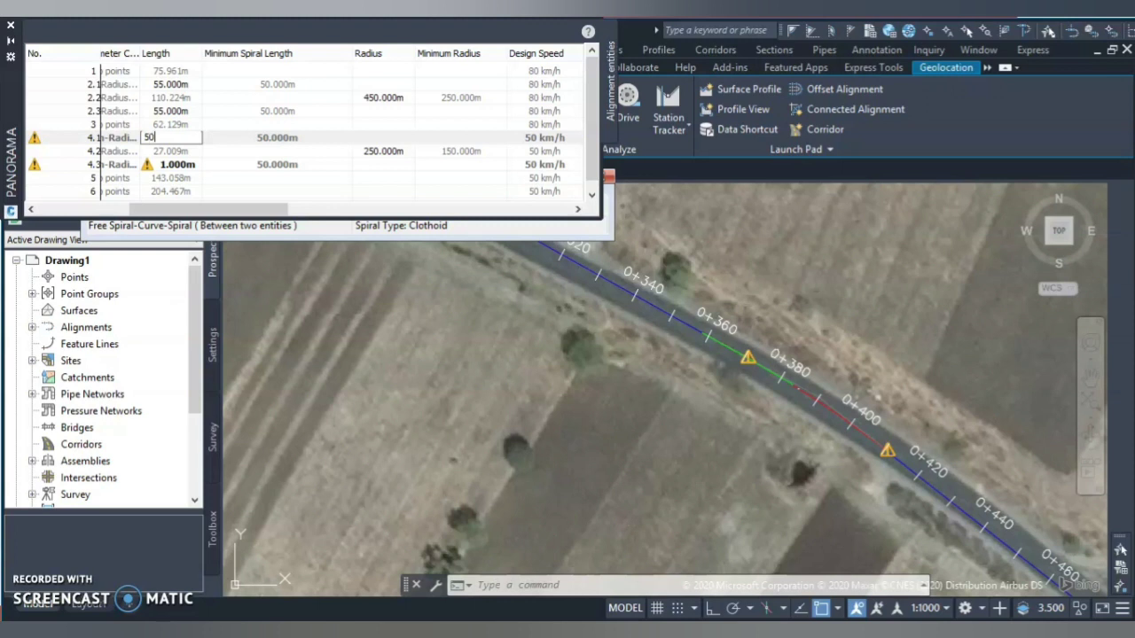
key("Return")
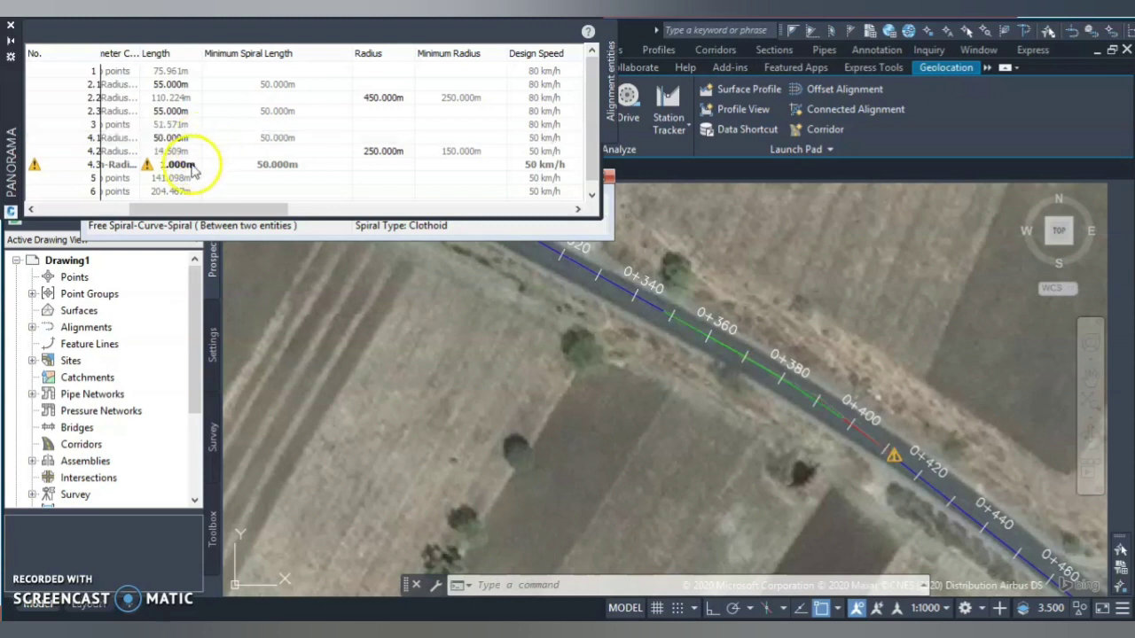
Try to set the second curve's spiral-out length to 50 m.
double_click(191, 165)
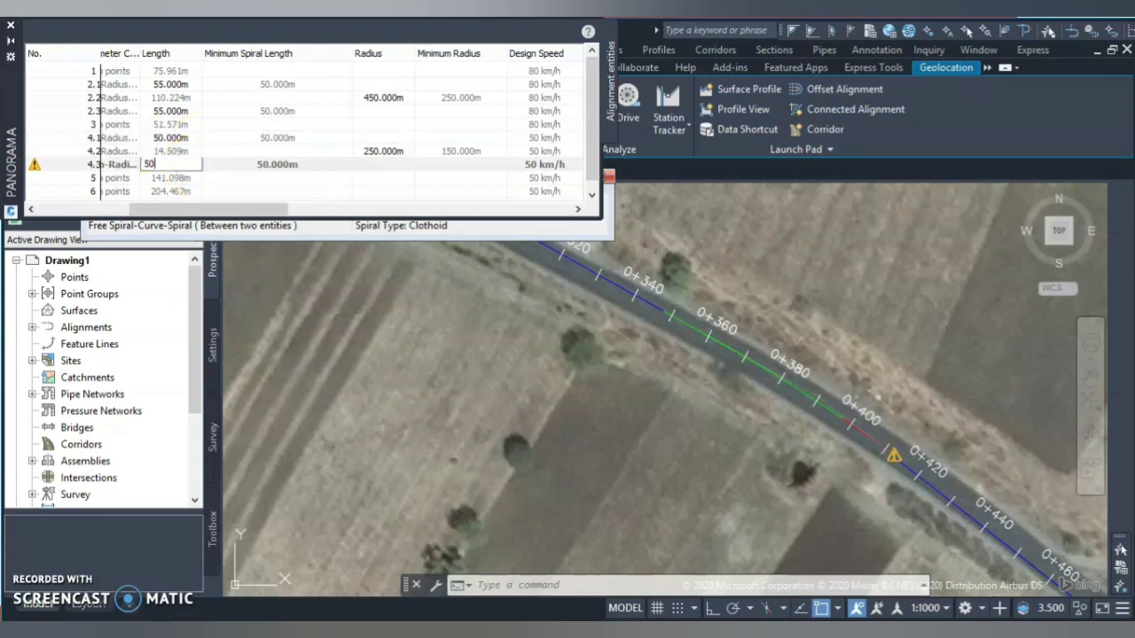
type("50")
left_click(190, 165)
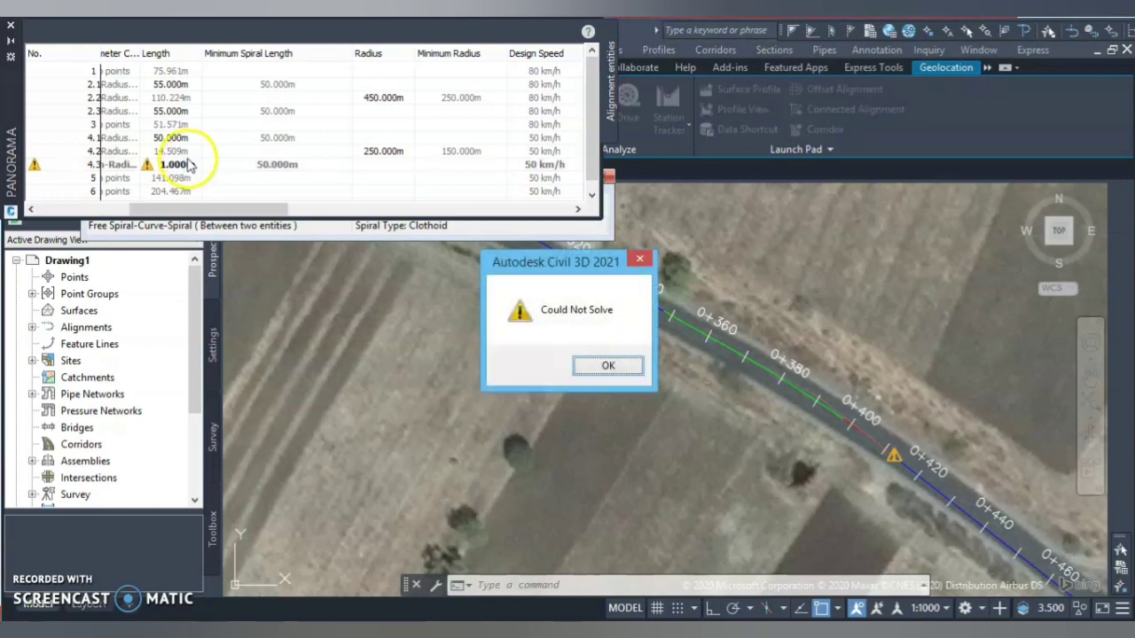
left_click(608, 365)
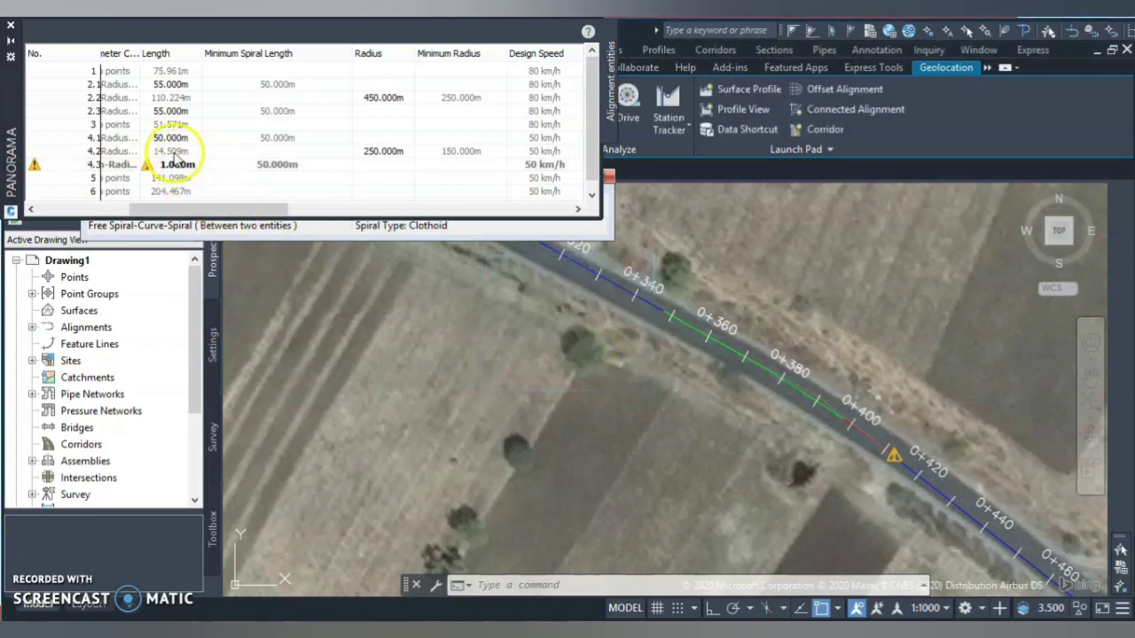
Set the second curve's radius to 300 m and its spiral-out length to 20 m.
double_click(386, 153)
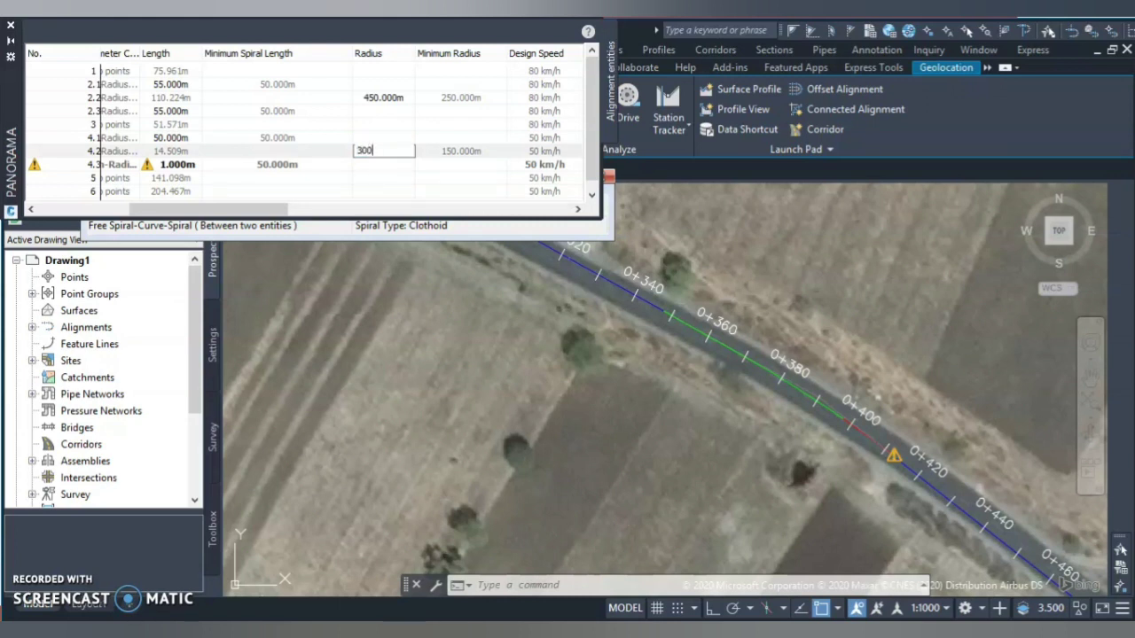
type("300")
key("Return")
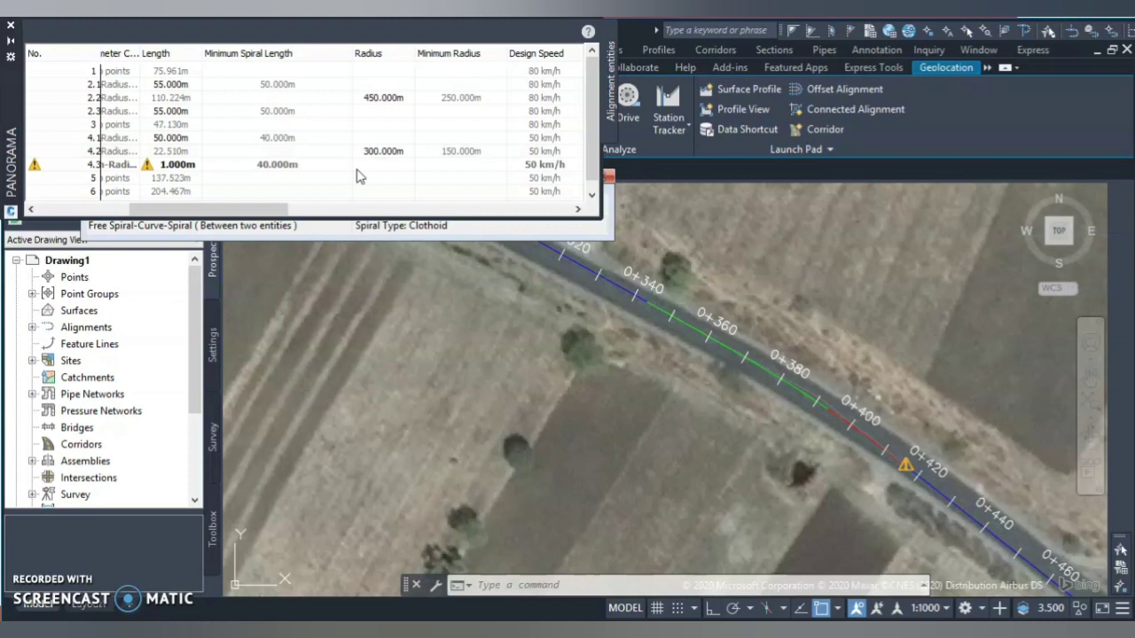
double_click(190, 165)
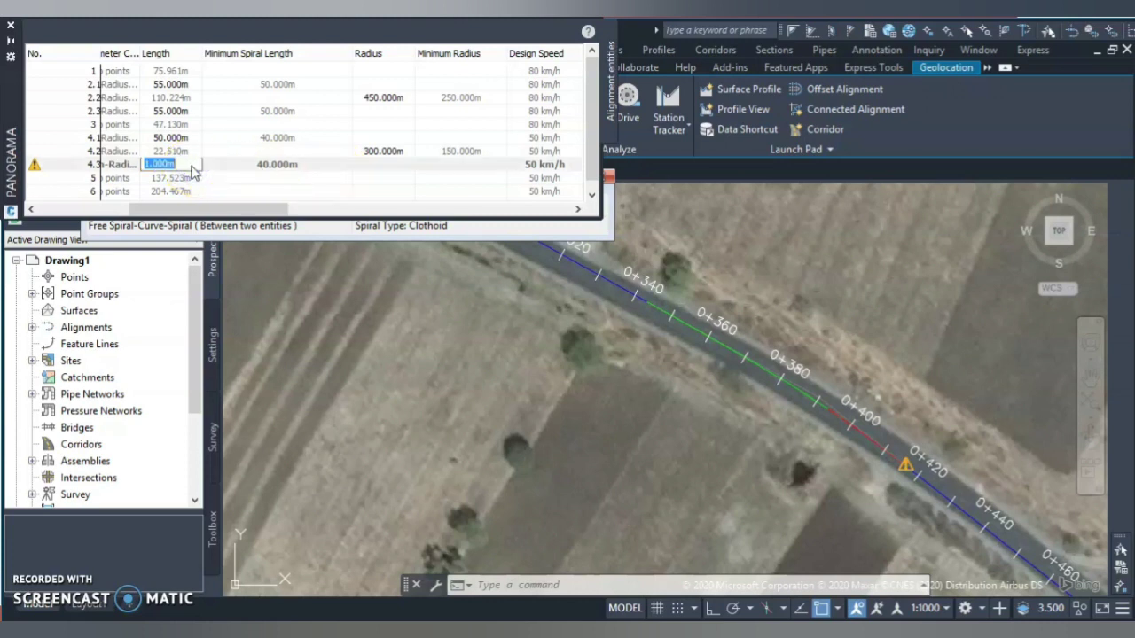
type("20")
key("Return")
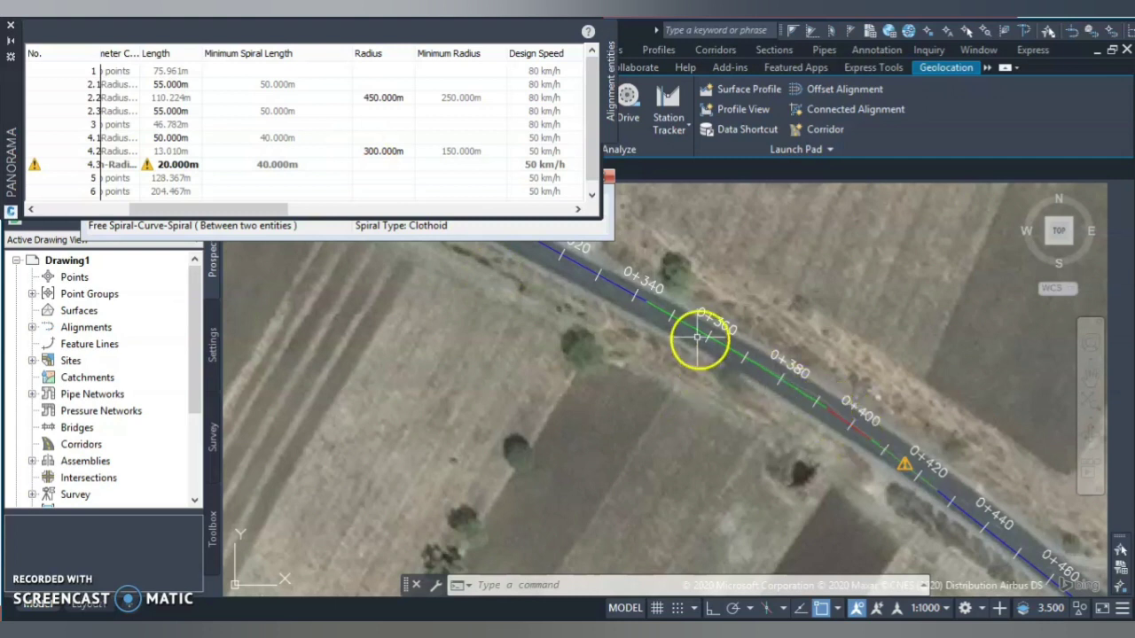
Select the alignment and move the second curve's PI back along the road to about station 0+380.
left_click(624, 290)
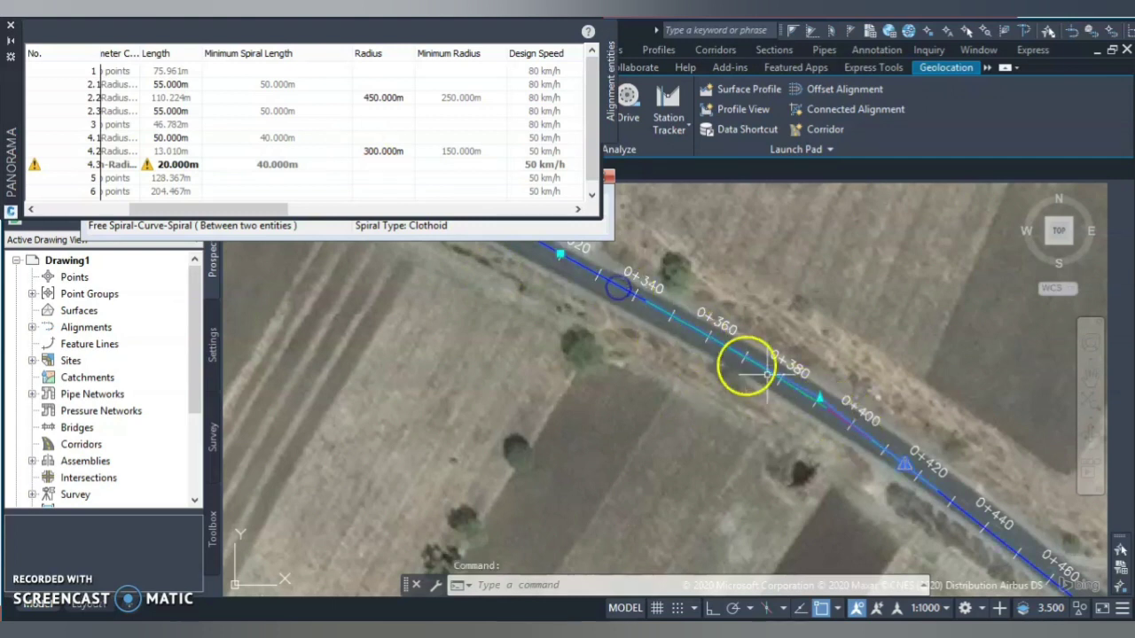
left_click(818, 399)
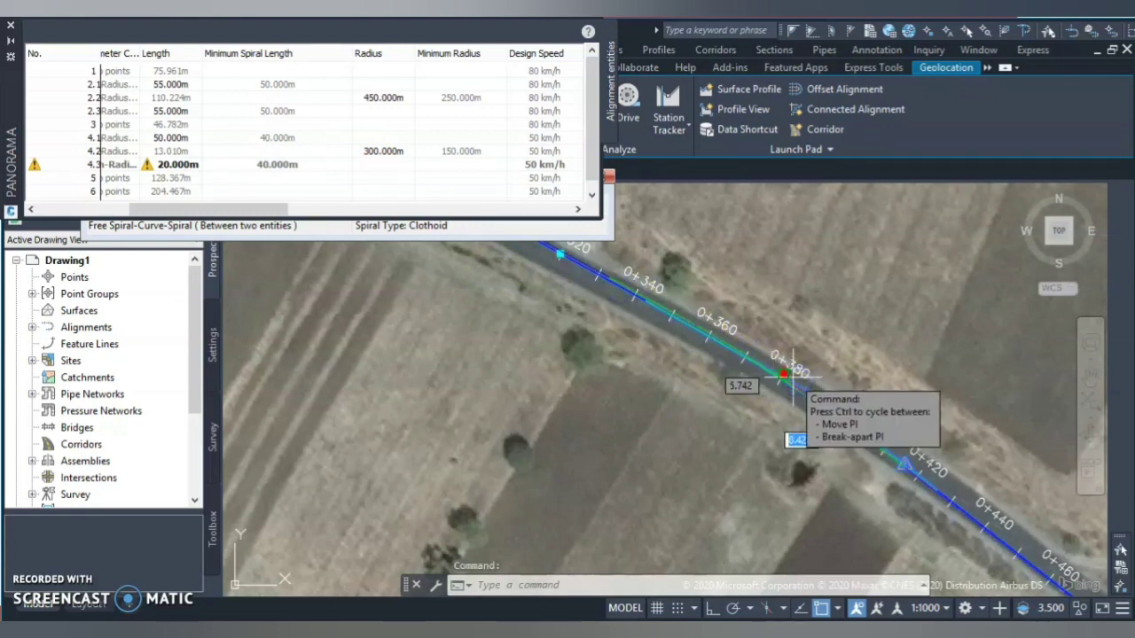
left_click(794, 376)
left_click(784, 374)
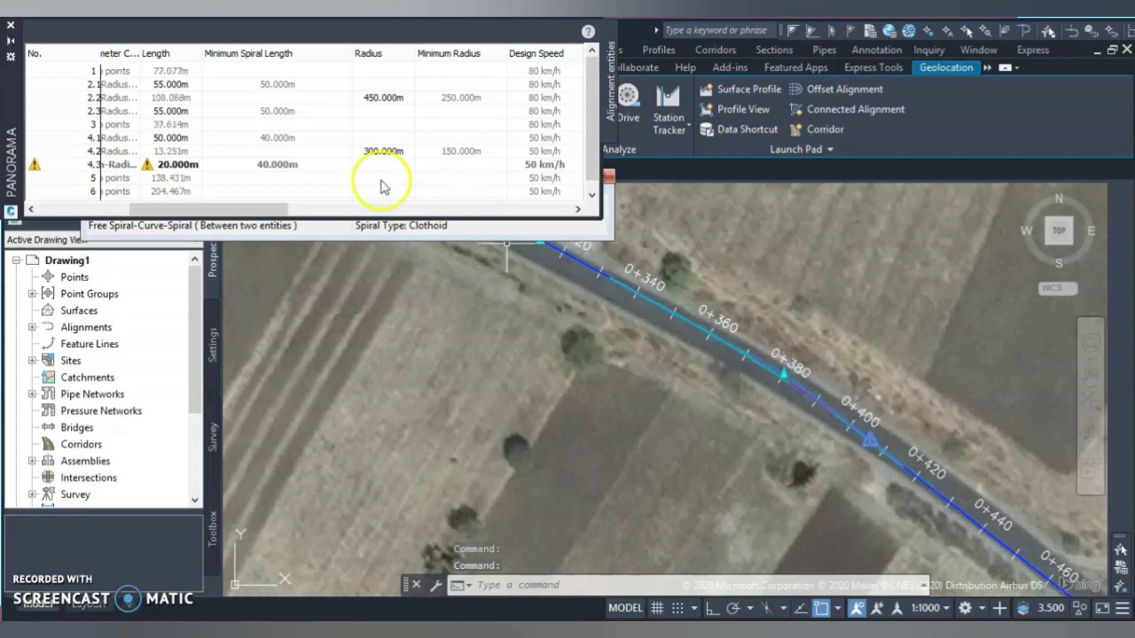
Set the second curve's radius to 400 m and both its spiral-in and spiral-out lengths to 30 m.
double_click(385, 152)
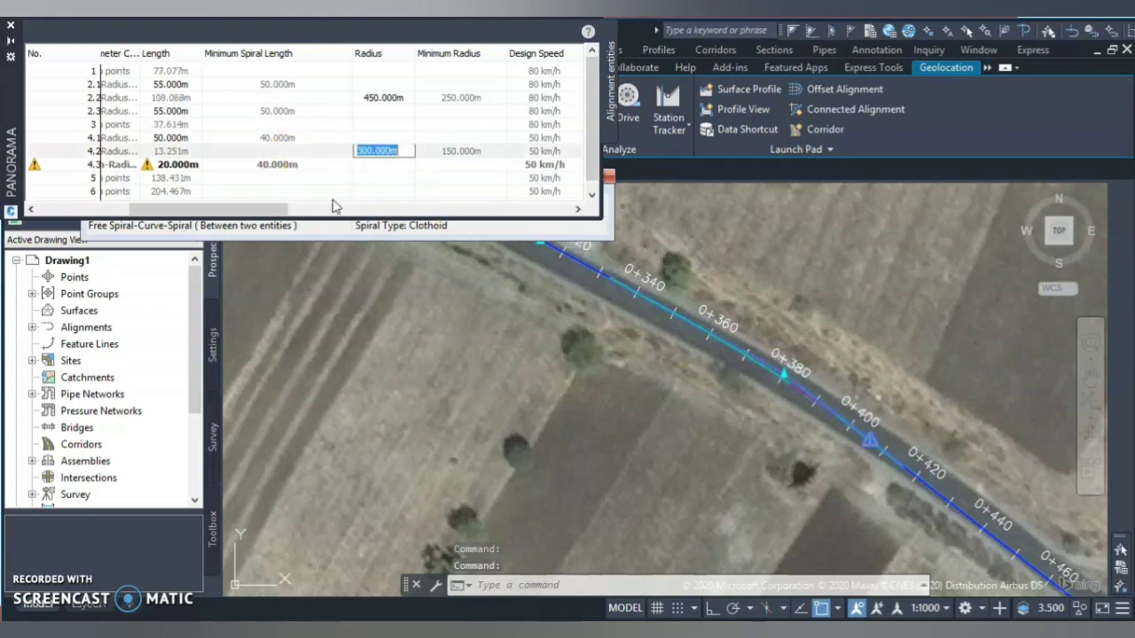
type("400")
key("Return")
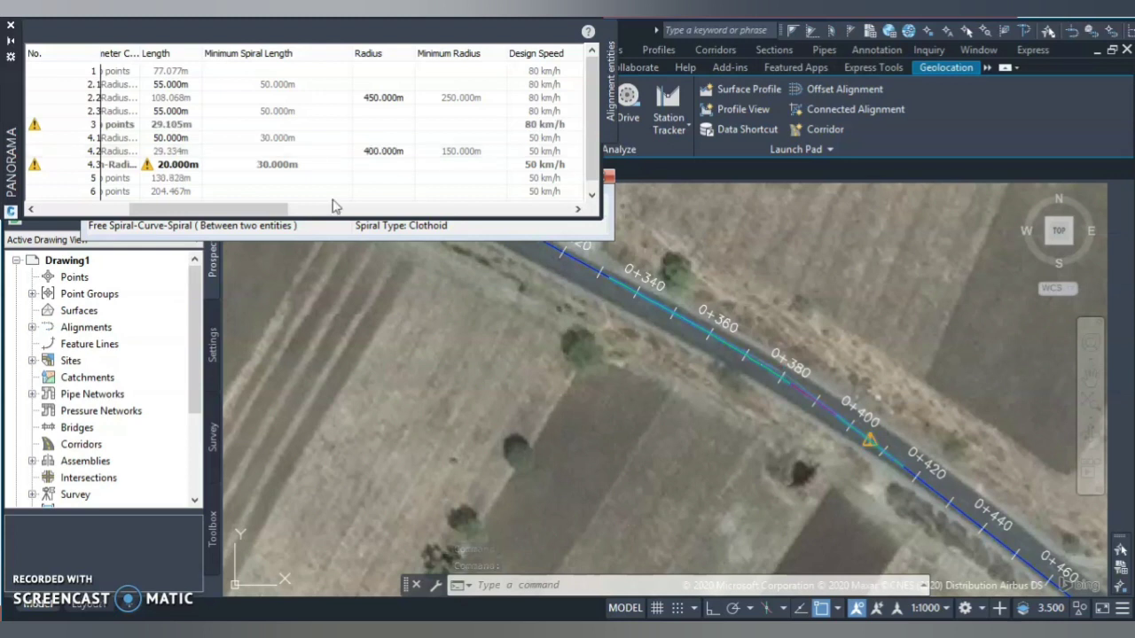
double_click(176, 139)
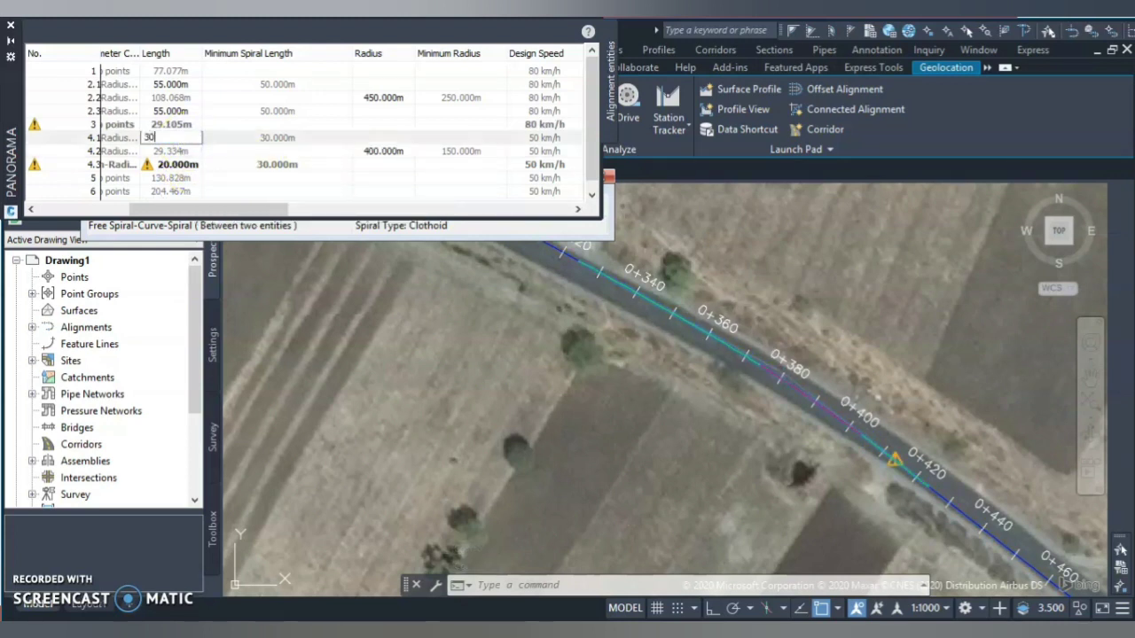
type("30")
key("Return")
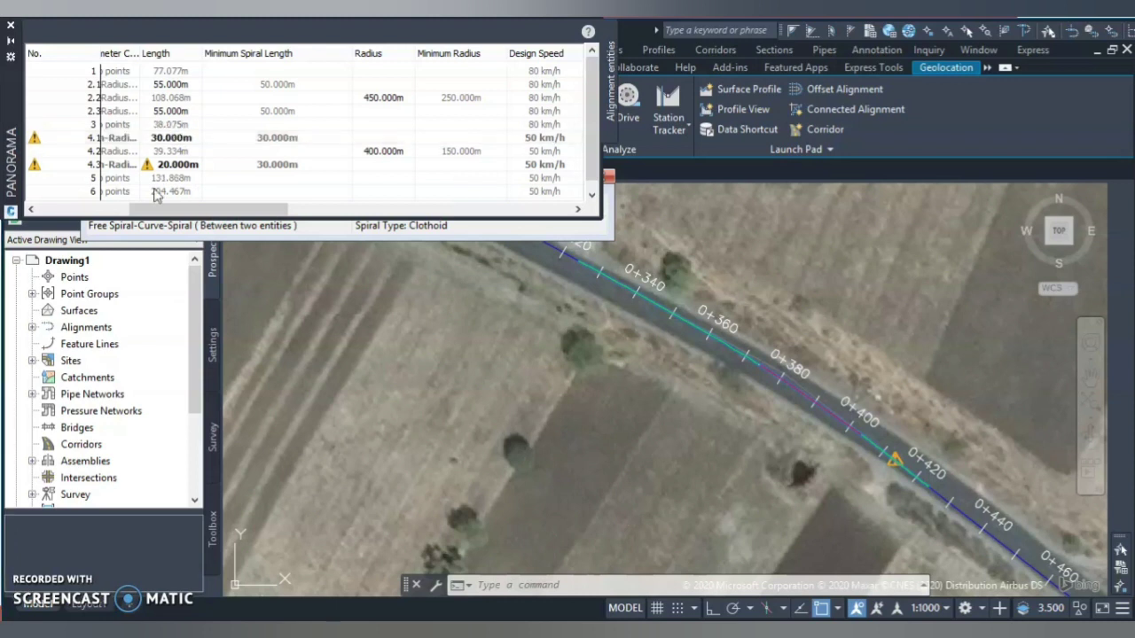
double_click(173, 164)
left_click(121, 216)
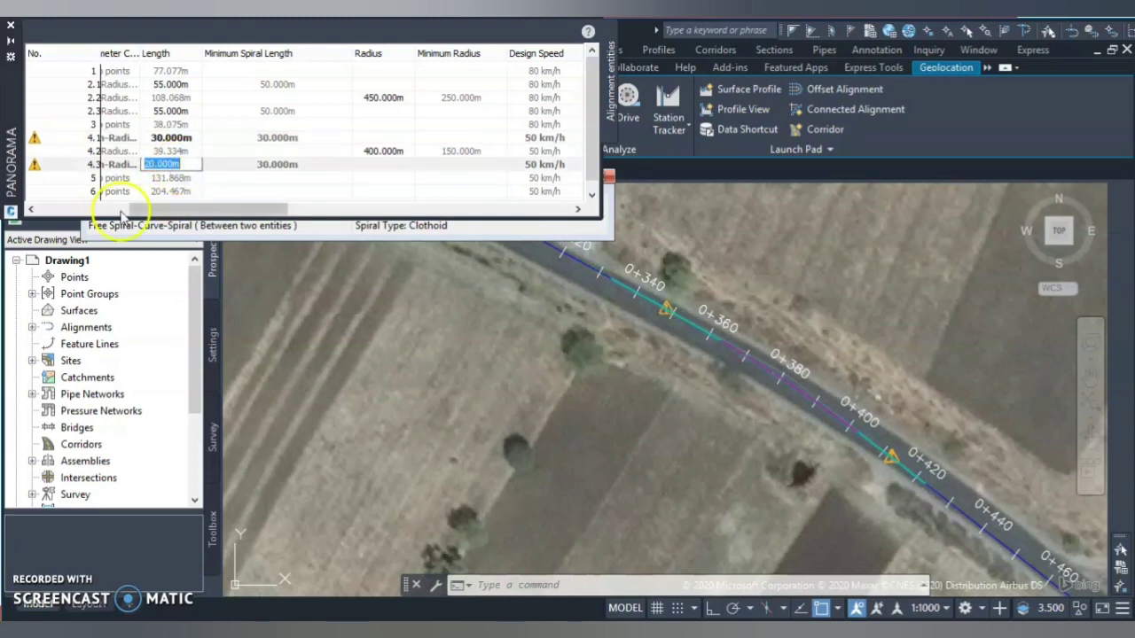
type("30")
key("Return")
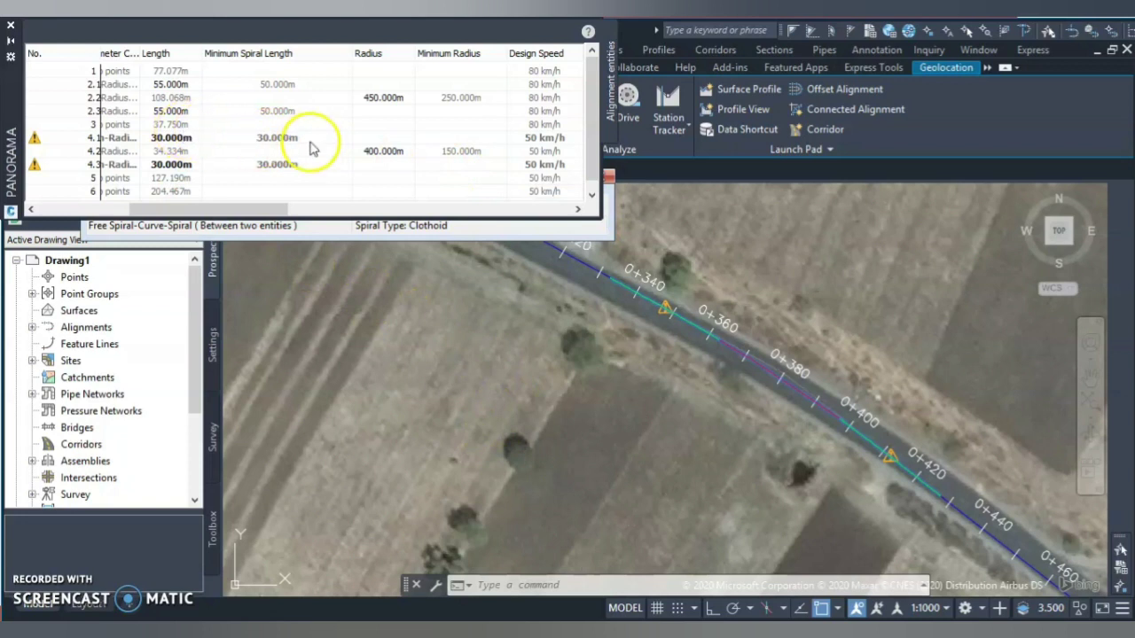
Examine the warnings on the second curve's spiral entries against the minimum spiral length.
left_click(35, 140)
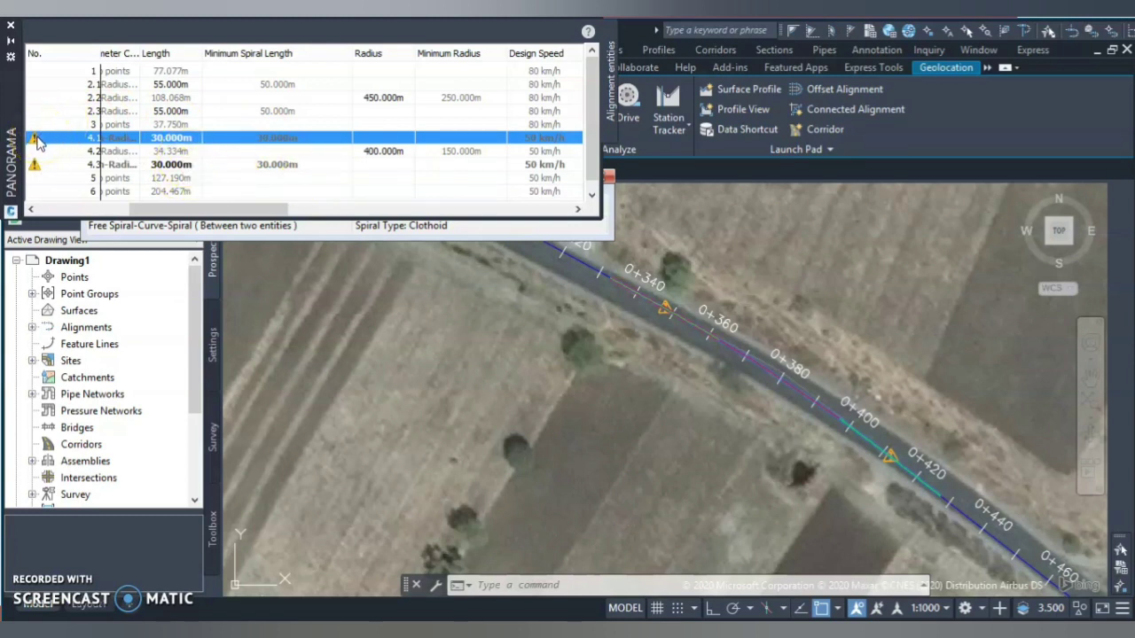
mouse_move(37, 142)
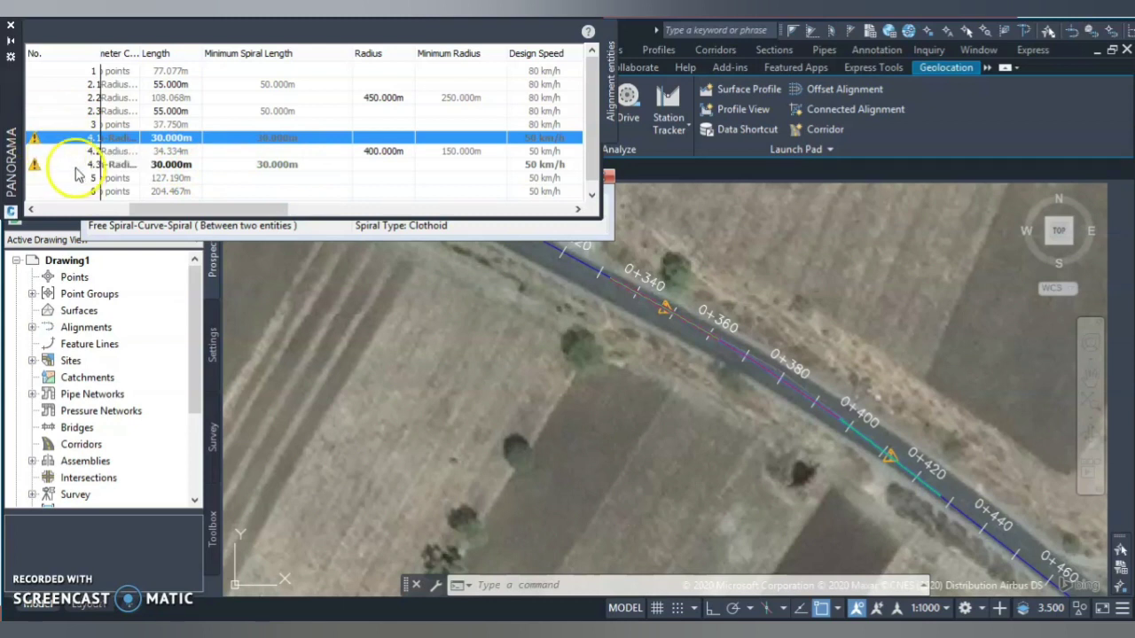
left_click(41, 141)
left_click(601, 383)
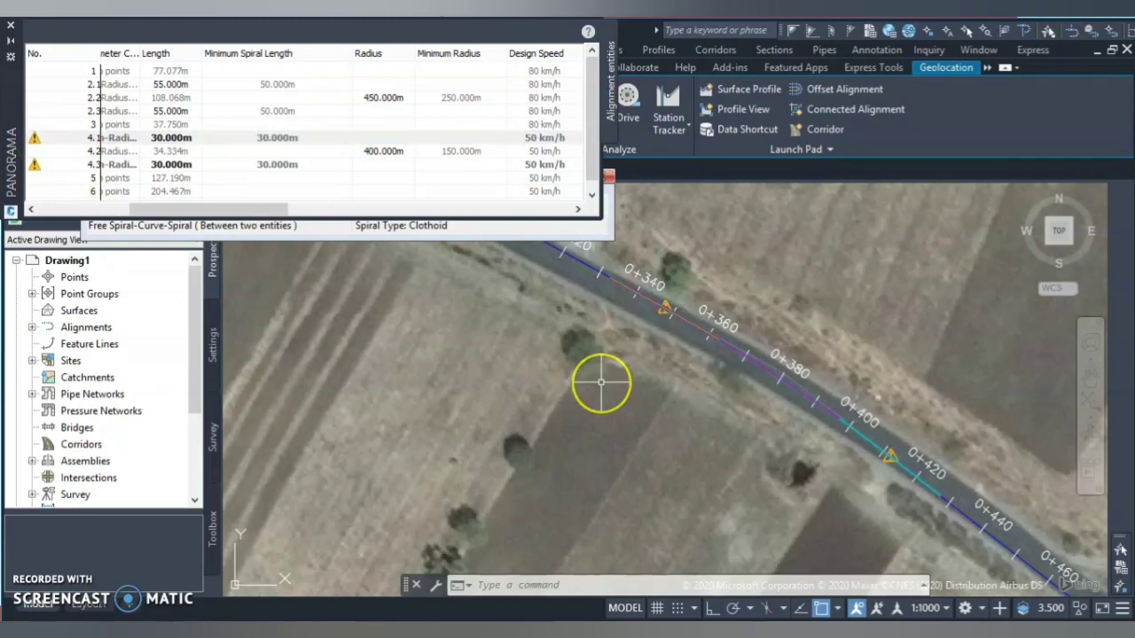
Move the second curve's PI forward to just before station 0+400 so the alignment follows the road centerline.
scroll(631, 360, "down", 2)
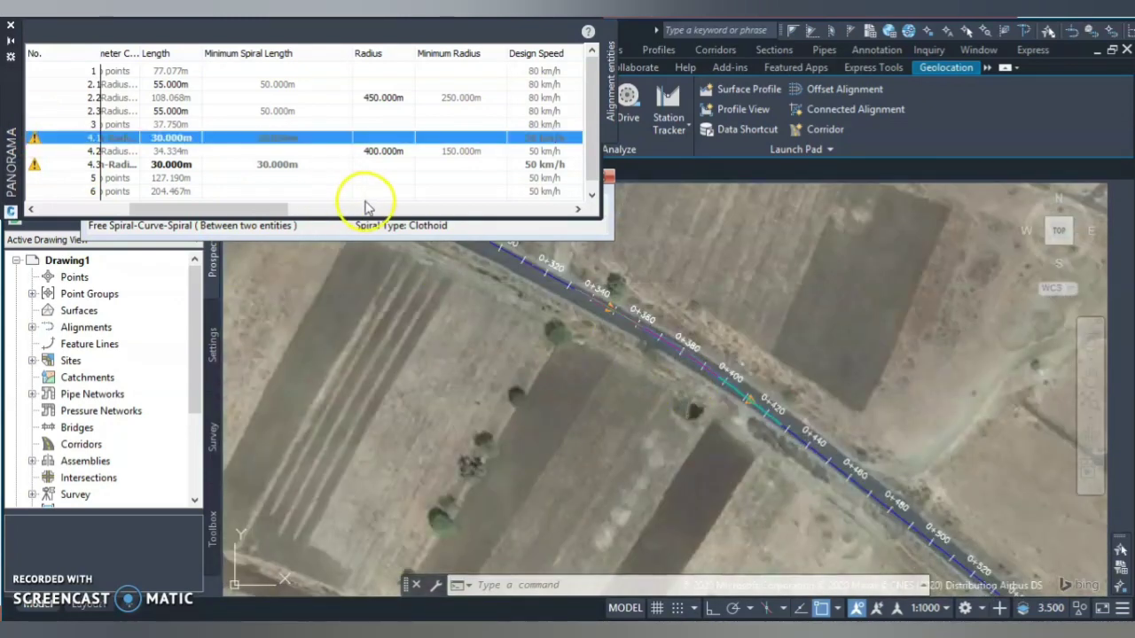
left_click(357, 225)
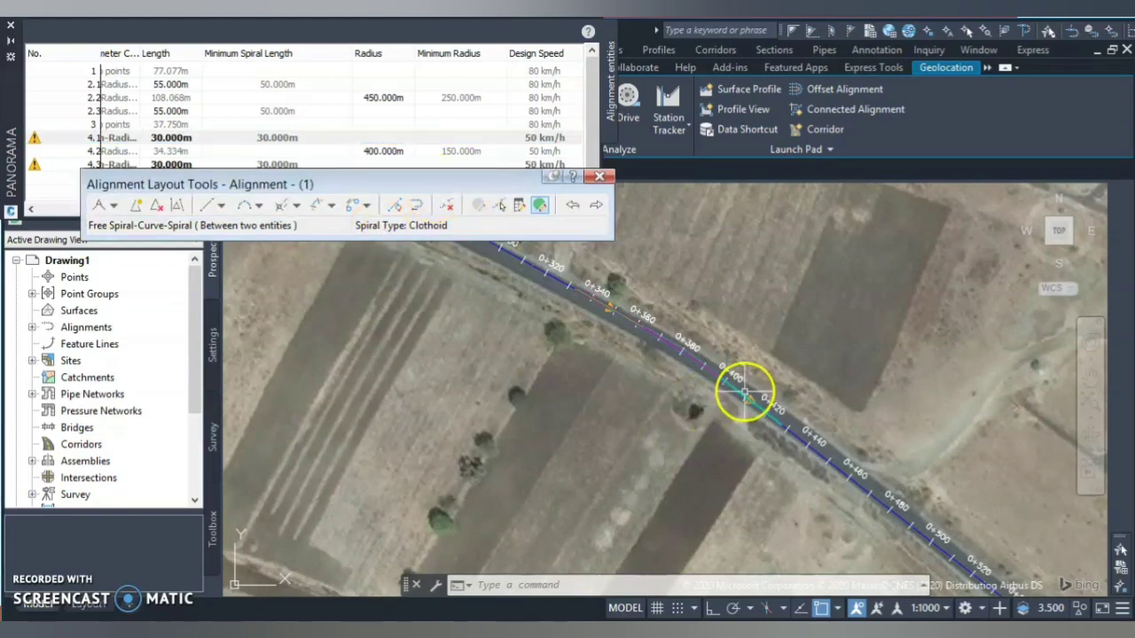
scroll(750, 434, "down", 1)
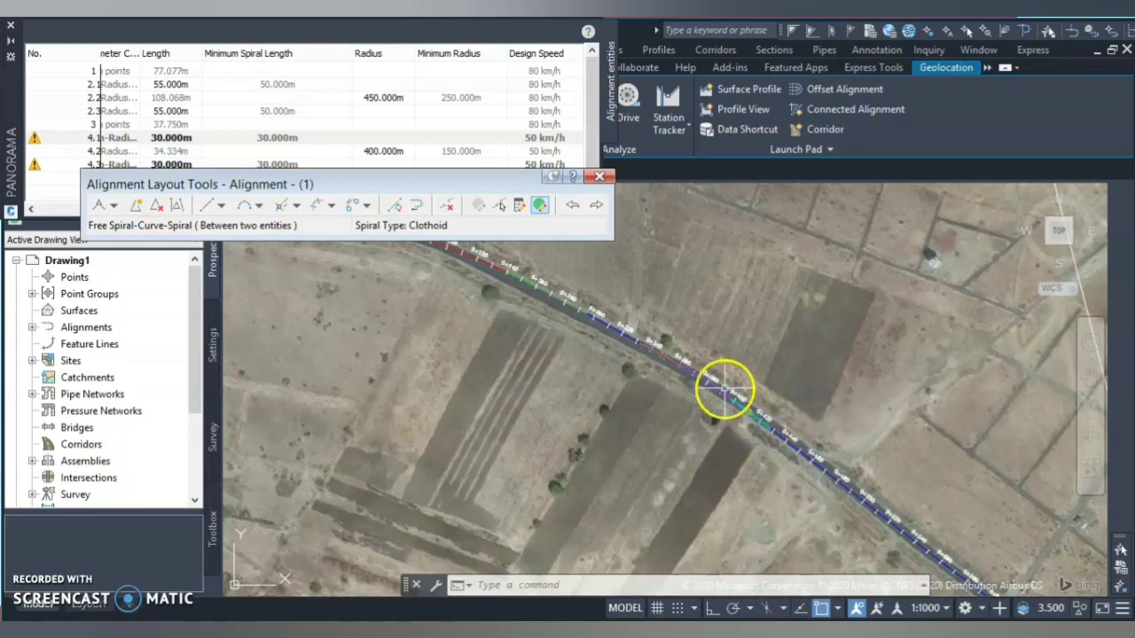
scroll(728, 379, "up", 2)
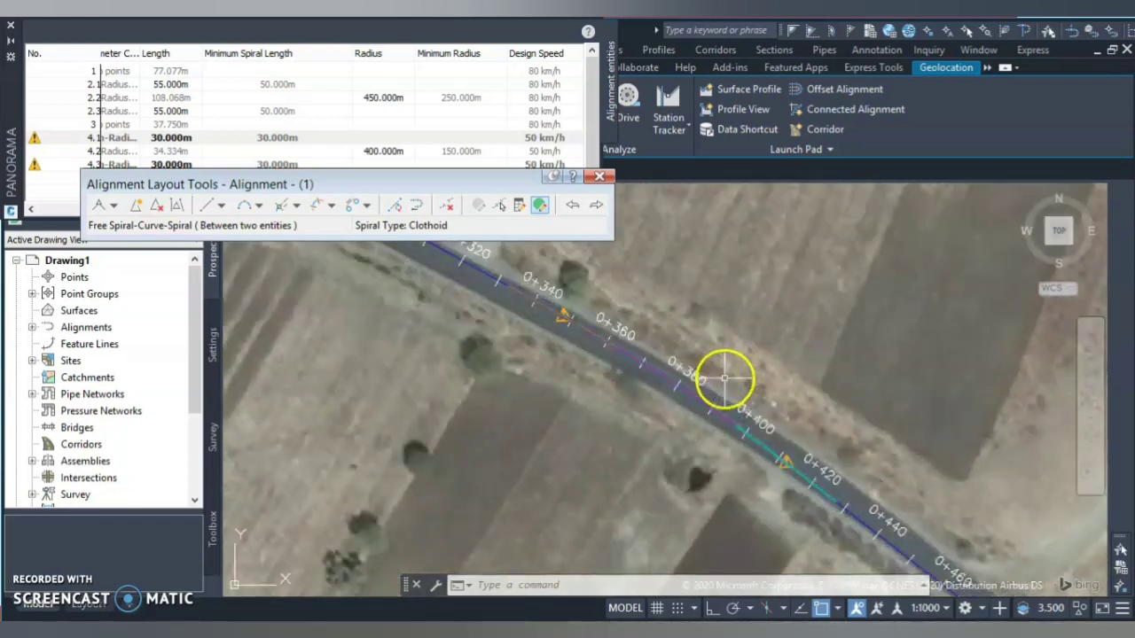
left_click(673, 376)
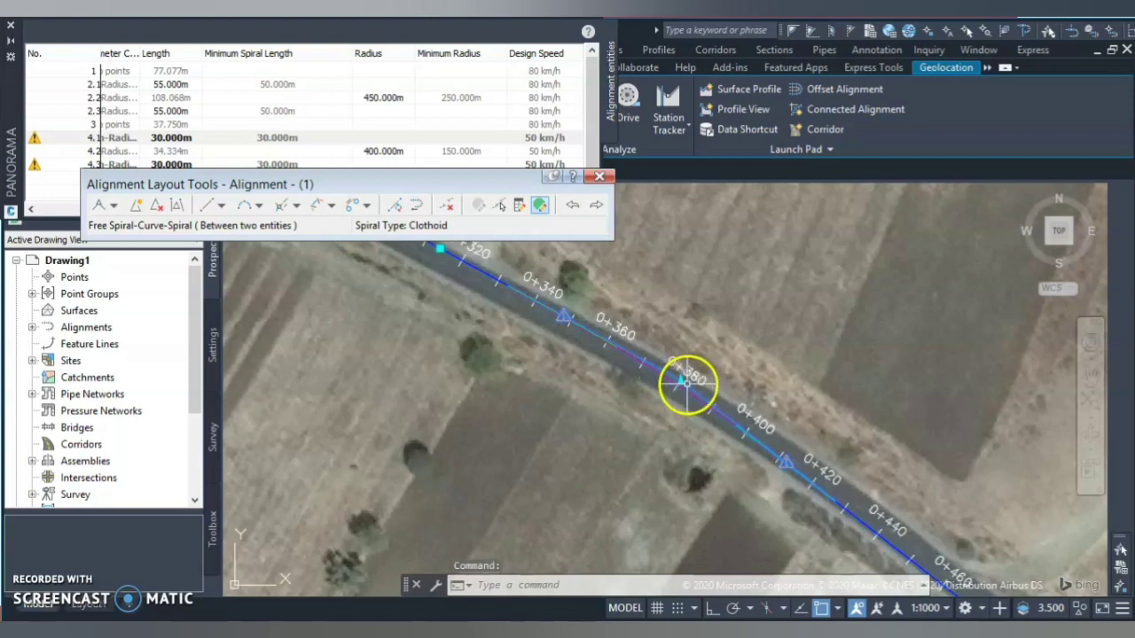
left_click(706, 397)
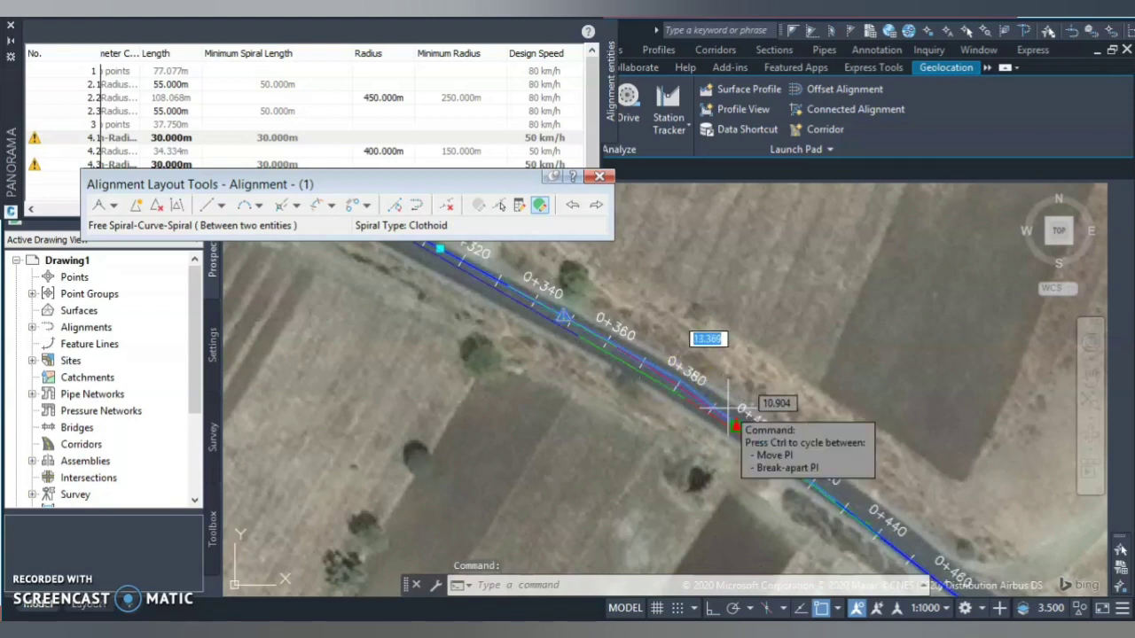
left_click(727, 406)
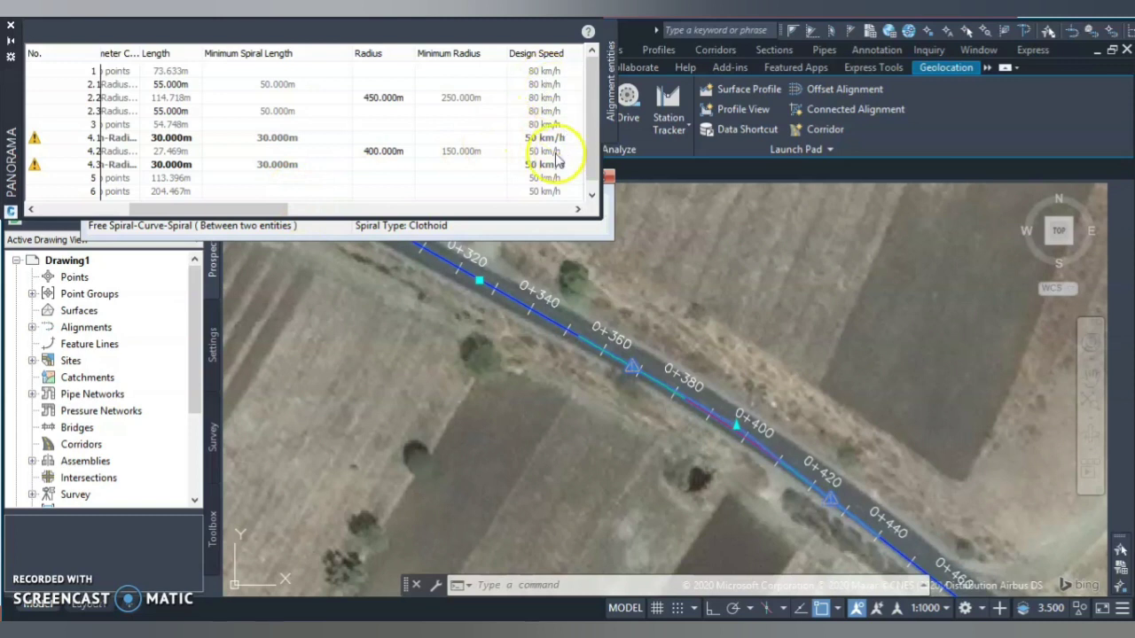
Close the grid view, review the design speeds and criteria in Alignment Properties without changes, and view the whole alignment.
left_click(10, 25)
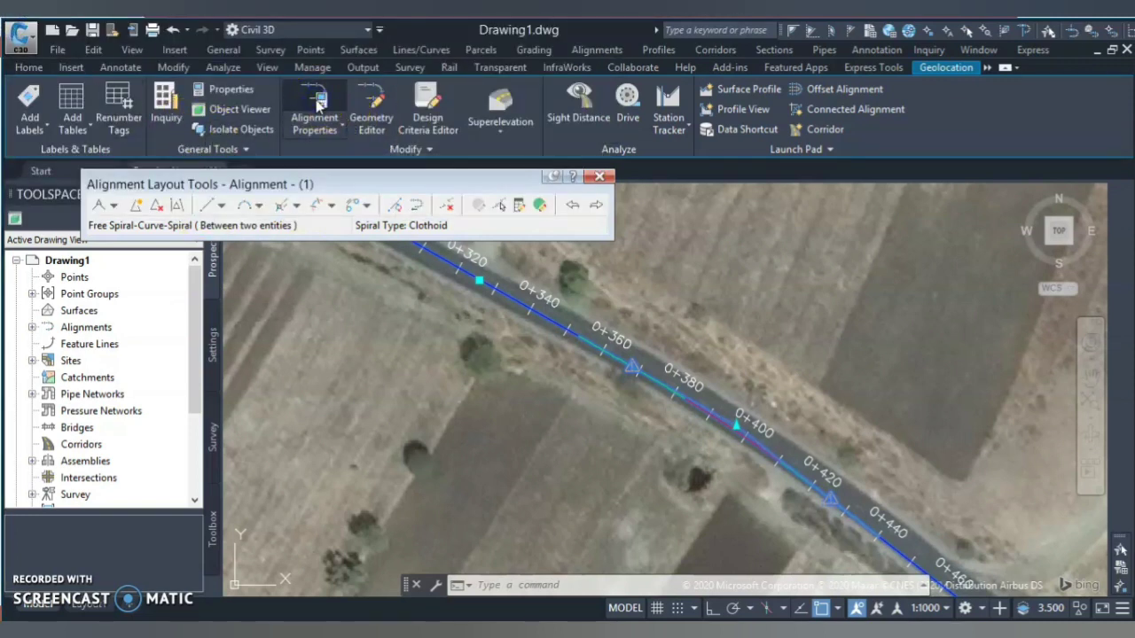
double_click(604, 382)
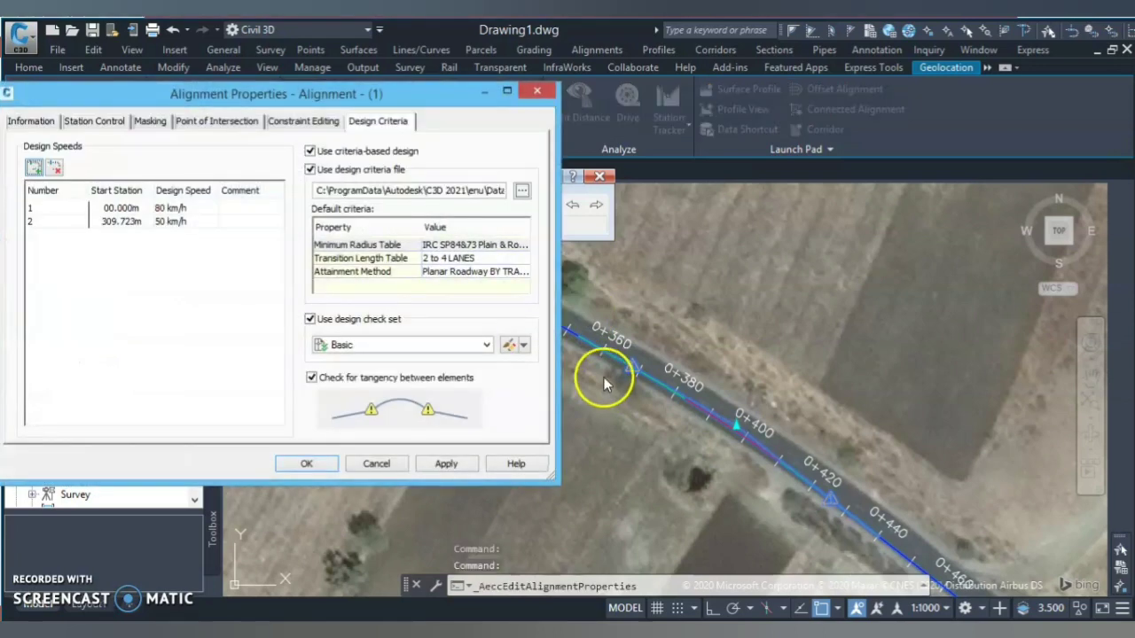
left_click(396, 464)
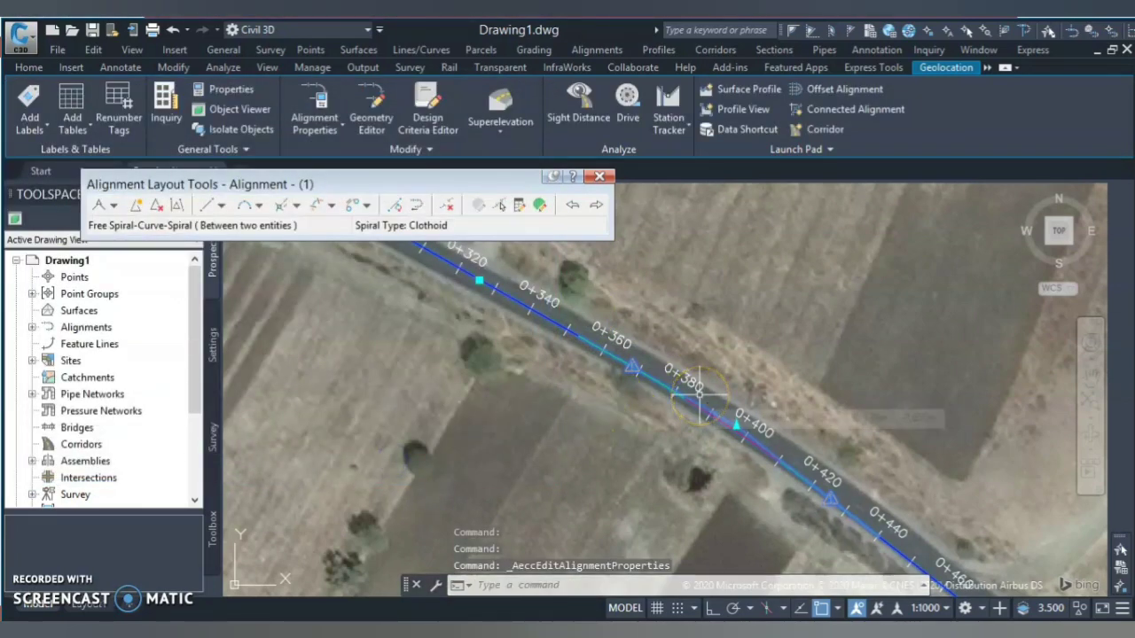
scroll(572, 327, "down", 3)
scroll(671, 400, "down", 2)
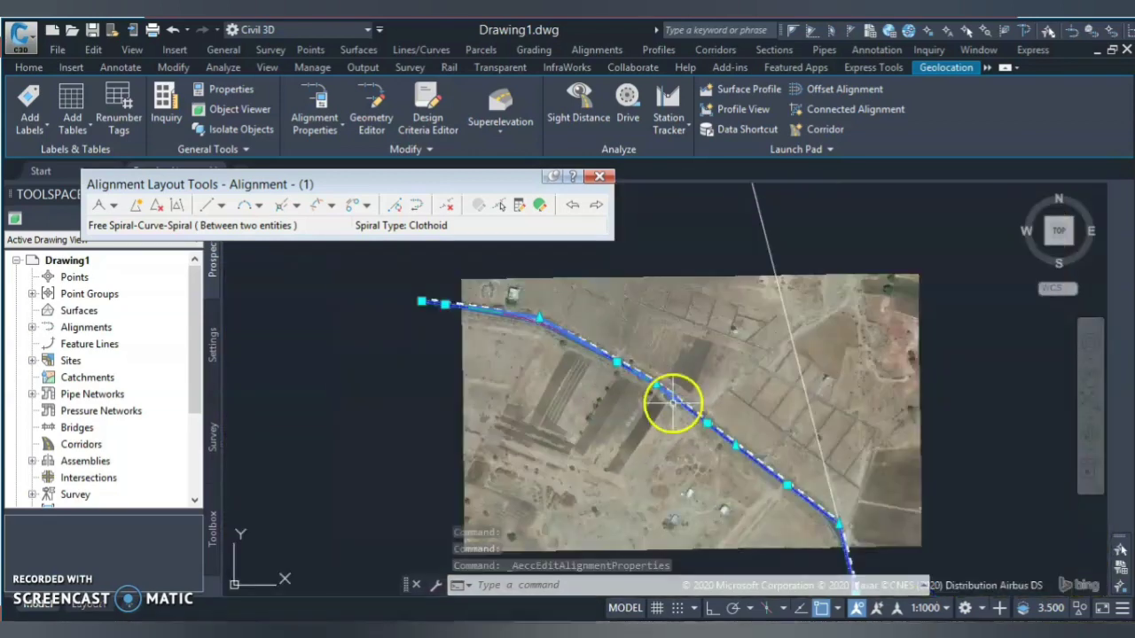
Examine how the alignment follows the road on the imagery, from its start point through the curves to the sharp southeastern bend.
scroll(544, 329, "up", 4)
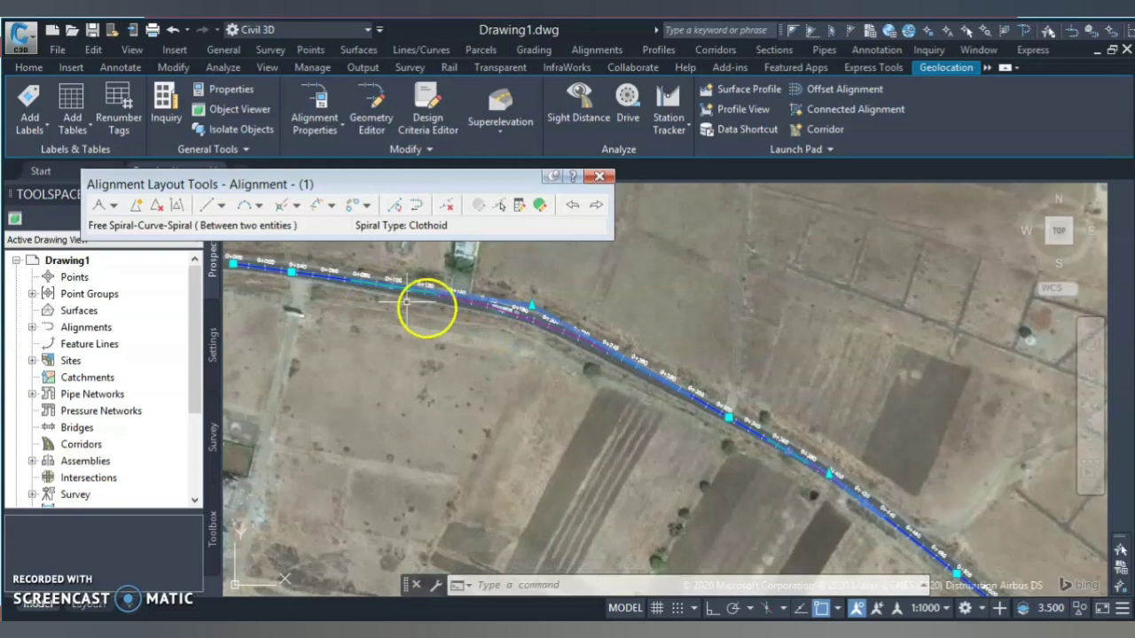
scroll(415, 303, "down", 2)
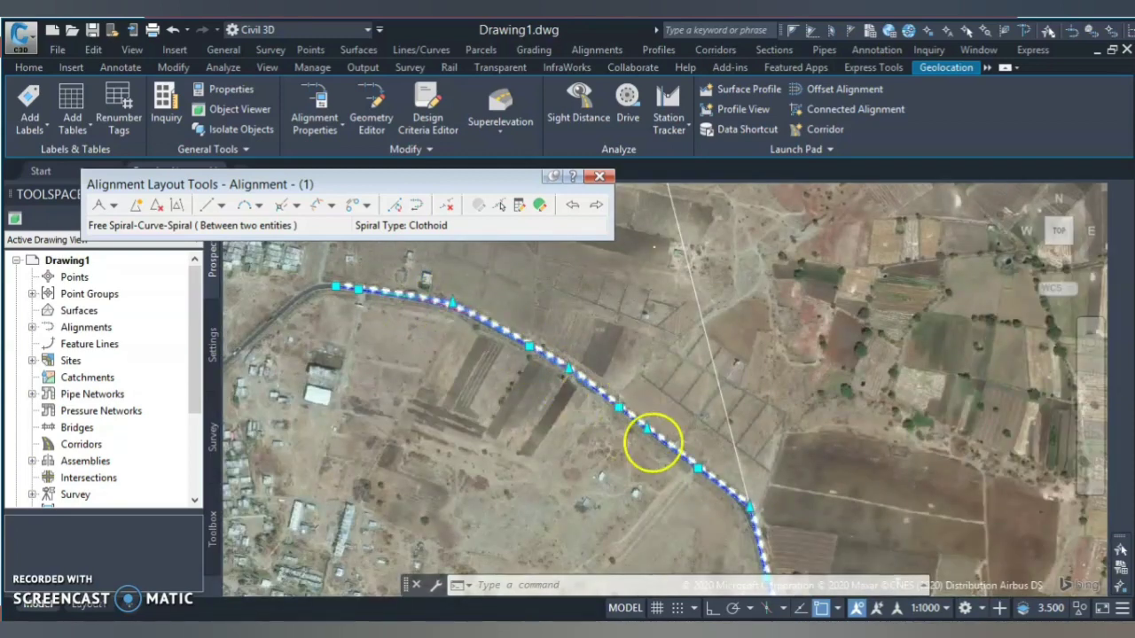
scroll(653, 444, "up", 2)
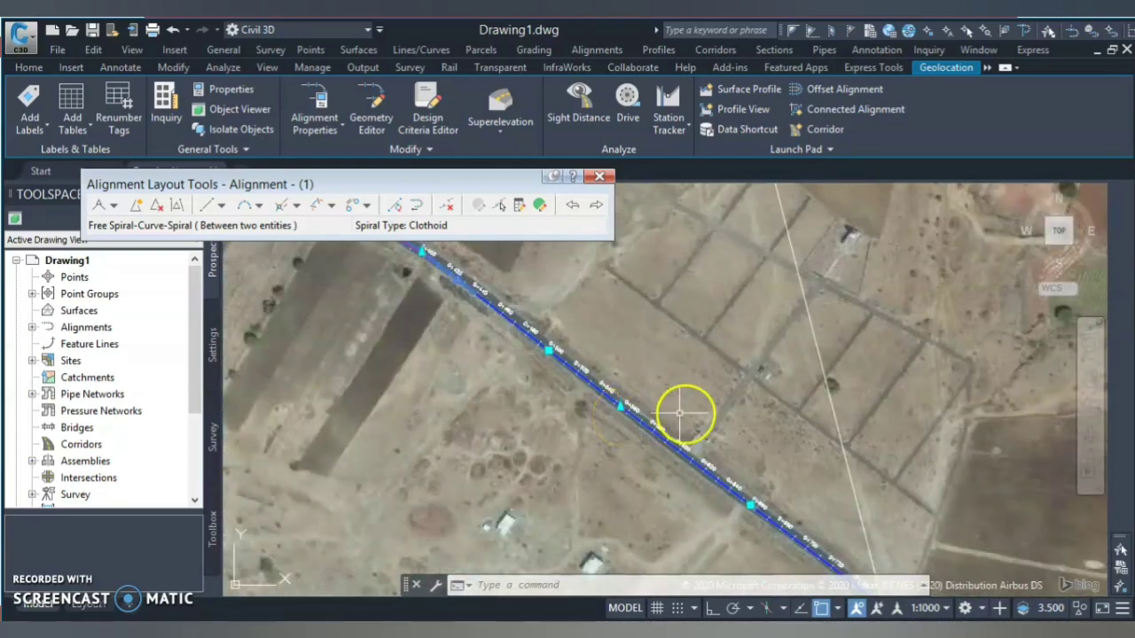
scroll(767, 381, "down", 1)
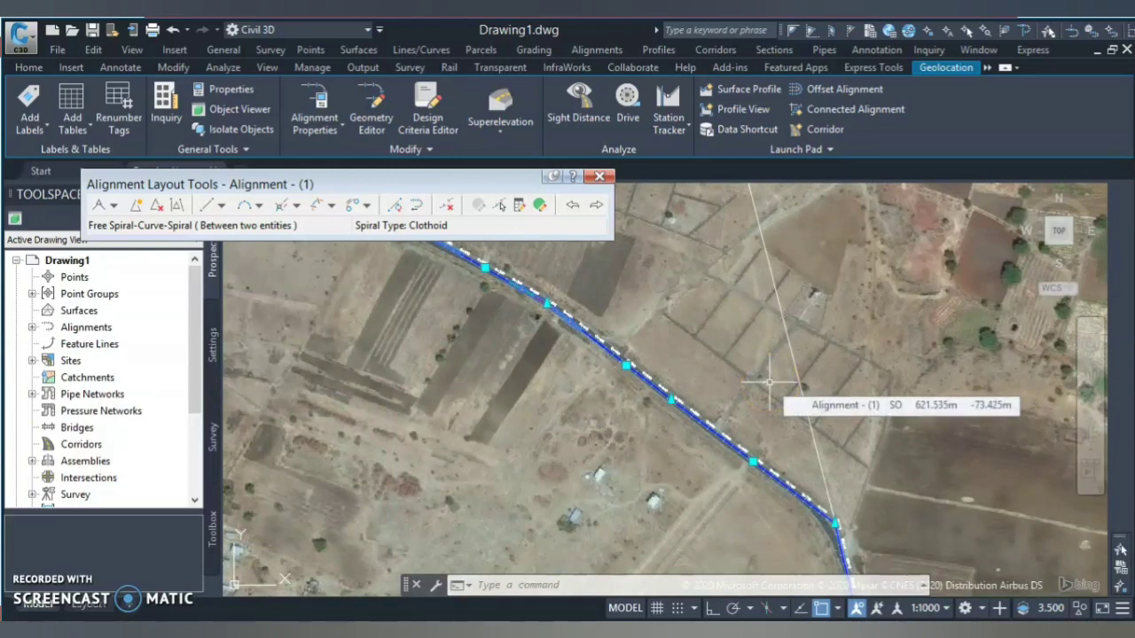
scroll(824, 461, "down", 2)
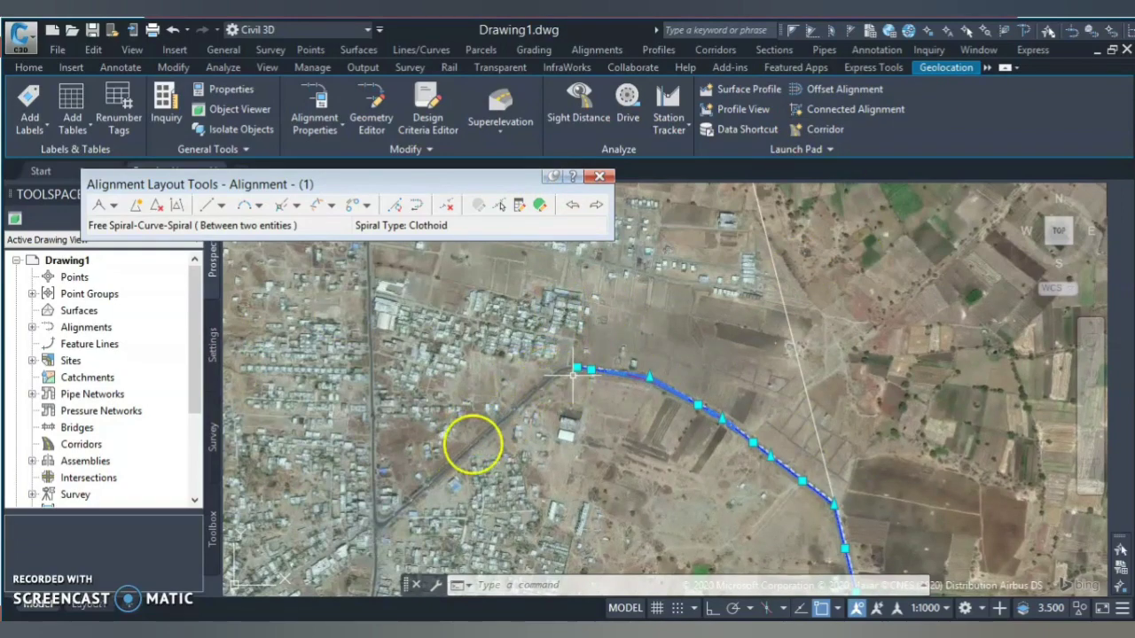
scroll(472, 443, "up", 2)
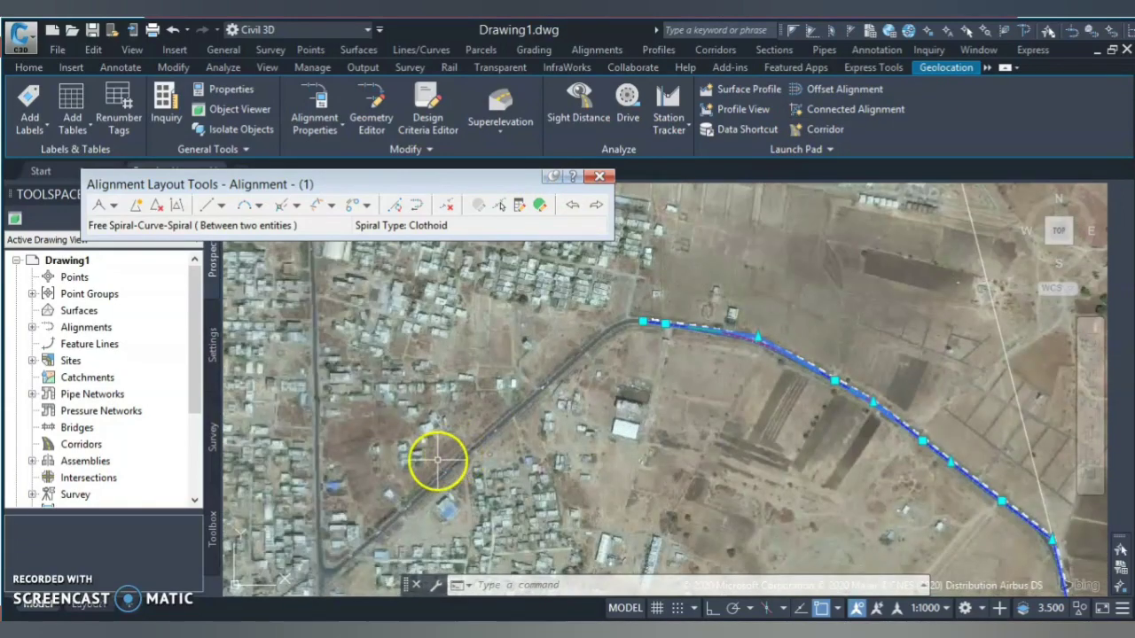
left_click(653, 338)
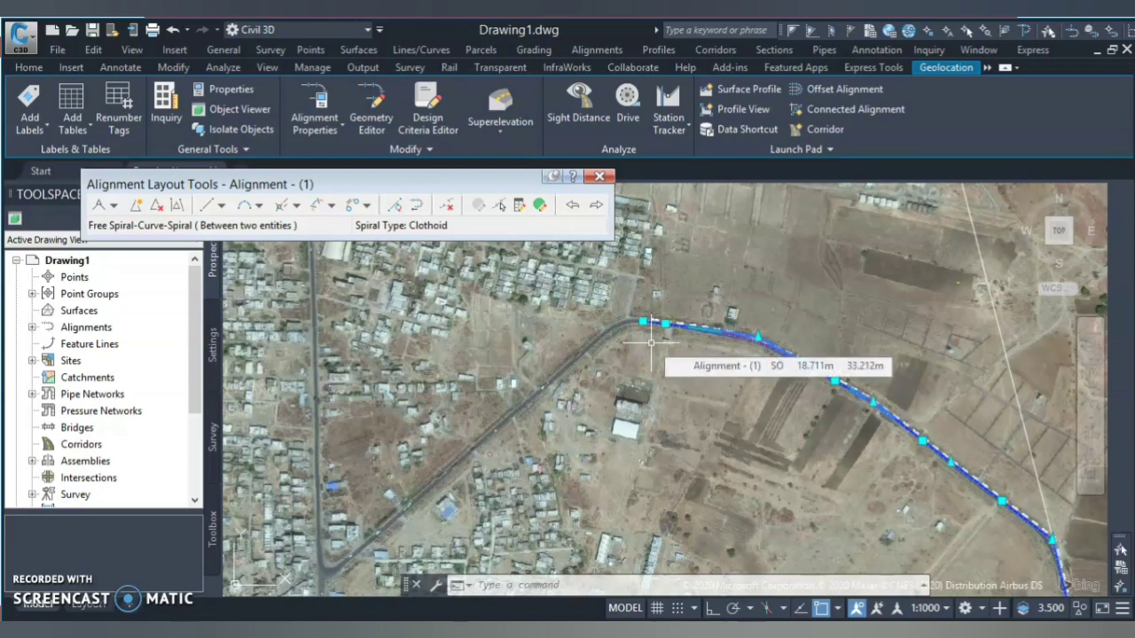
left_click(778, 309)
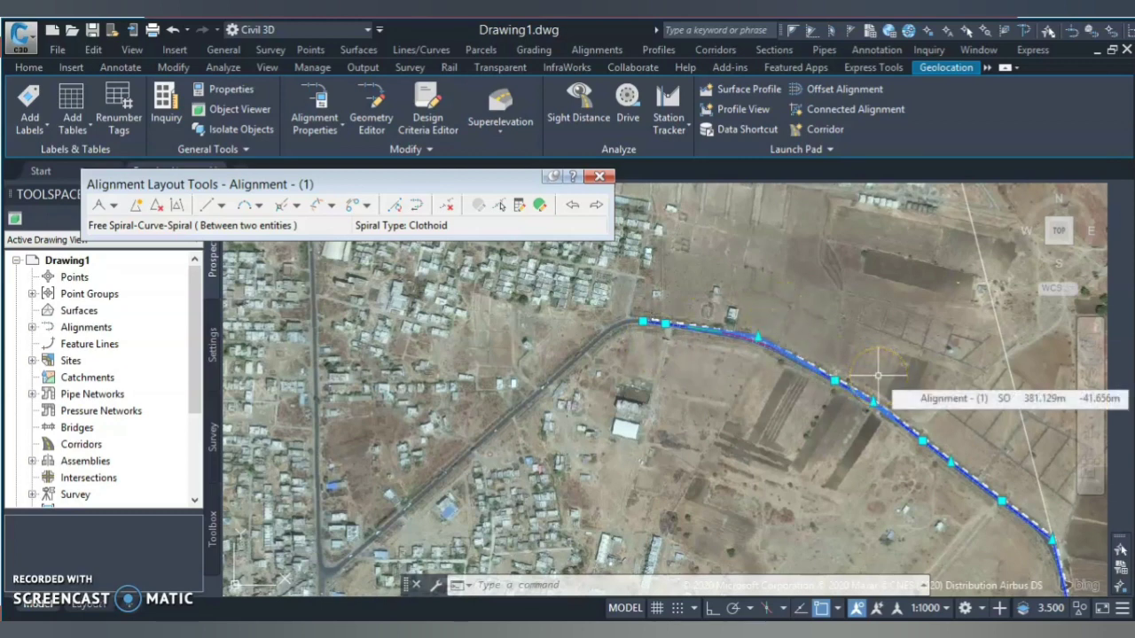
left_click(868, 293)
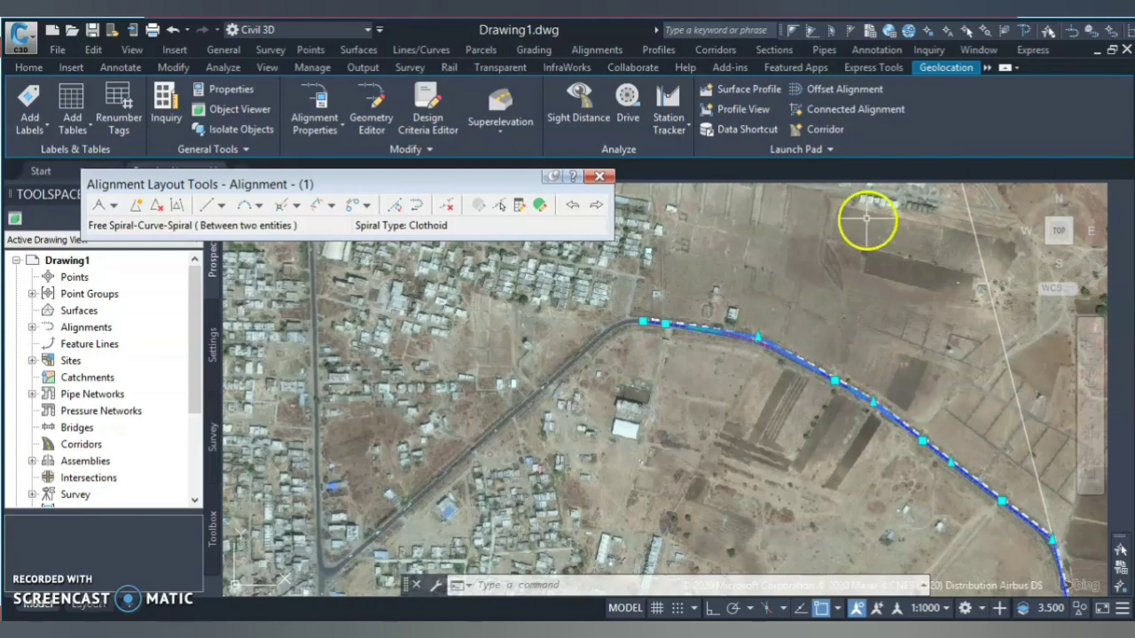
left_click(442, 558)
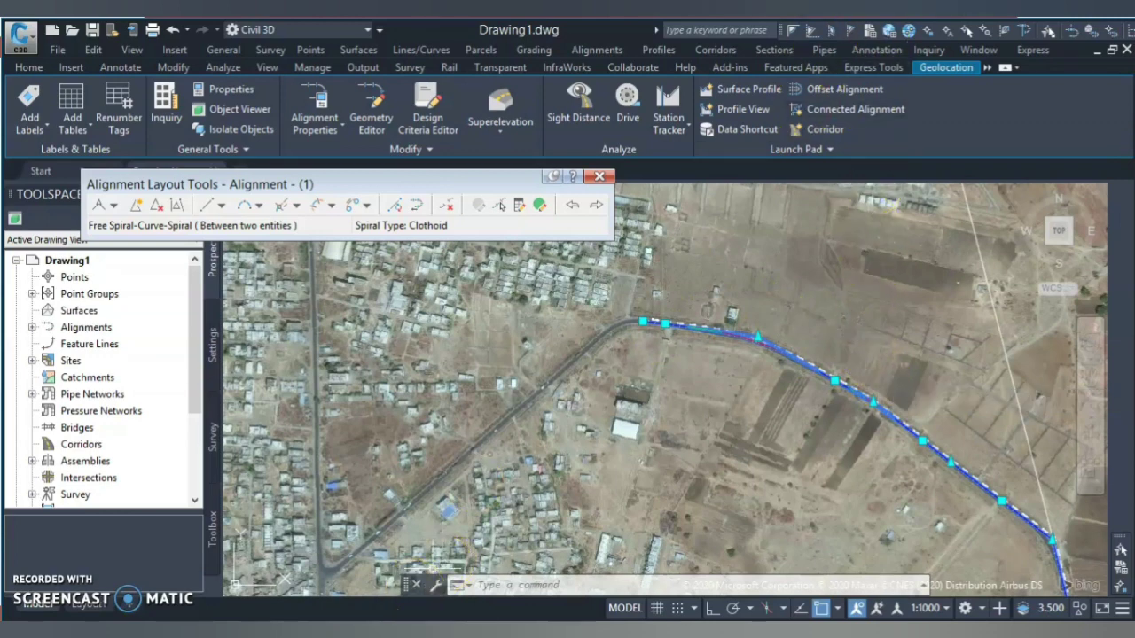